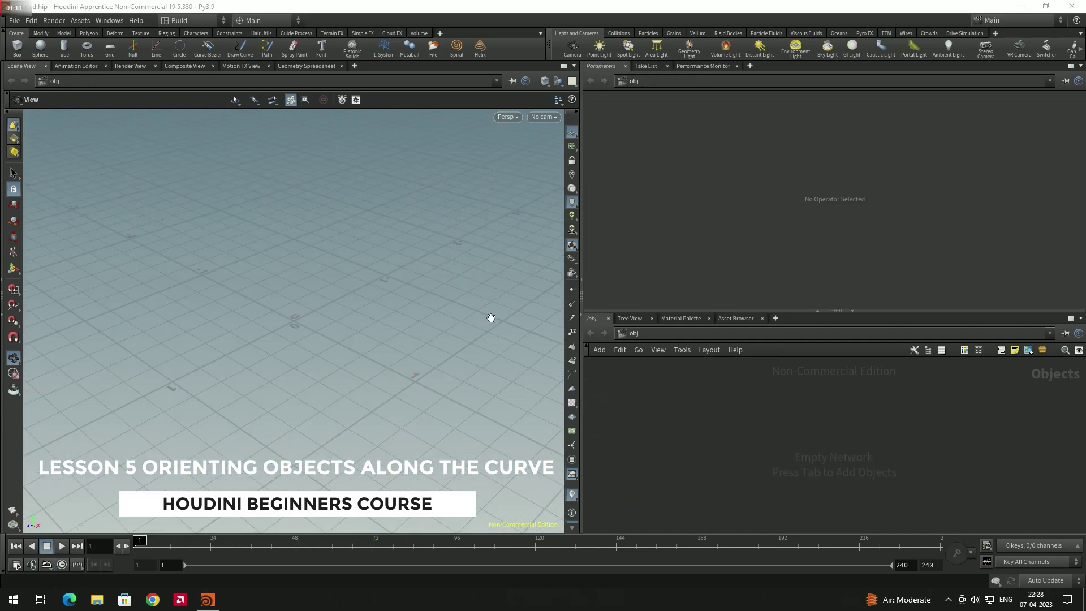
Create a Geometry object in the scene network and go inside it
{"action": "key", "text": "Tab"}
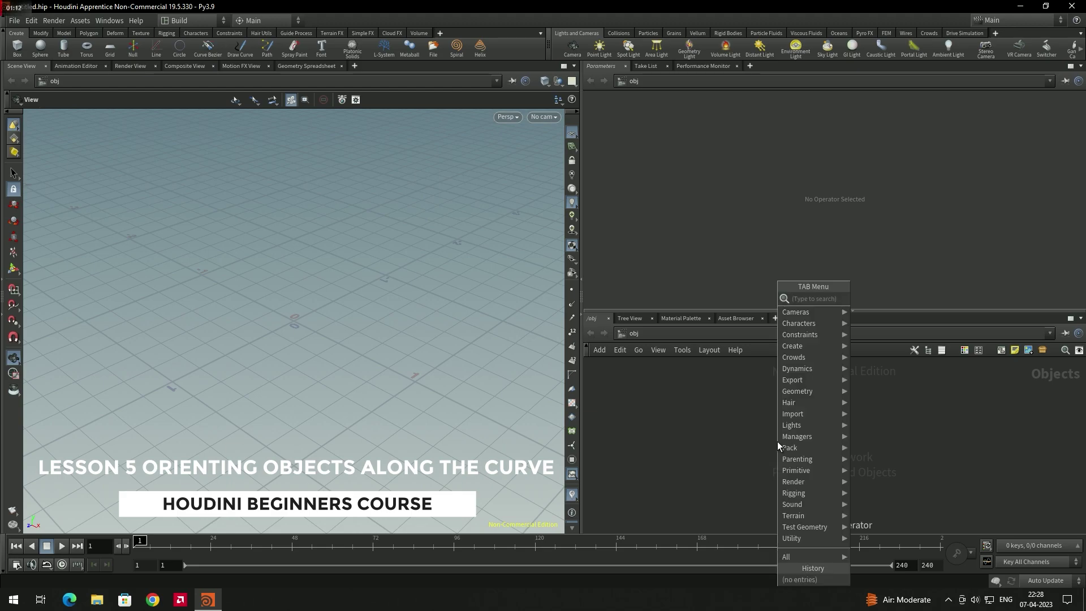
{"action": "type", "text": "ge"}
{"action": "key", "text": "Return"}
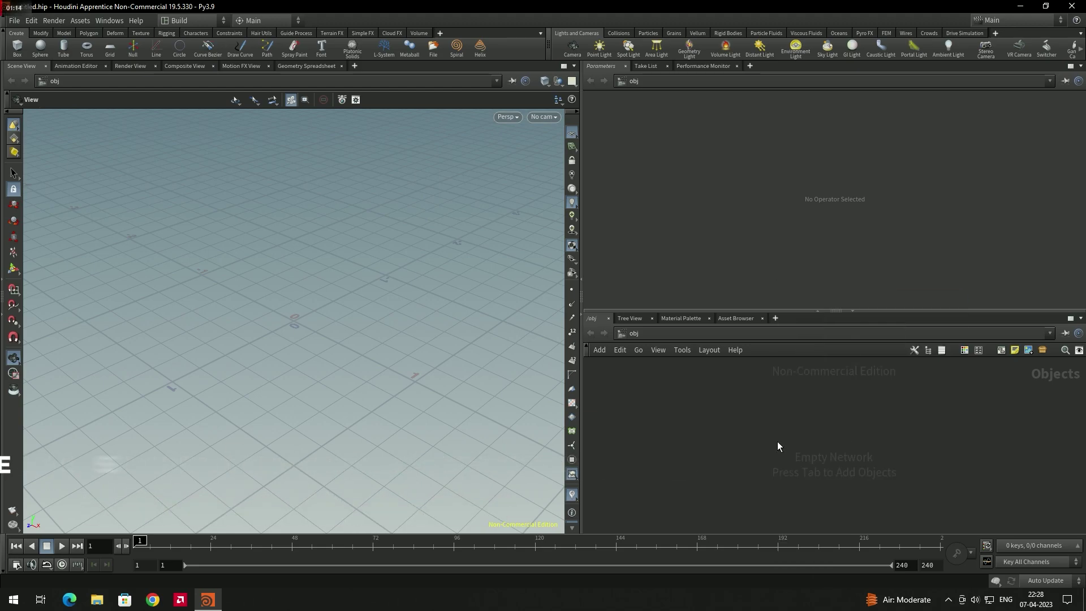
{"action": "left_click", "coordinate": [777, 440]}
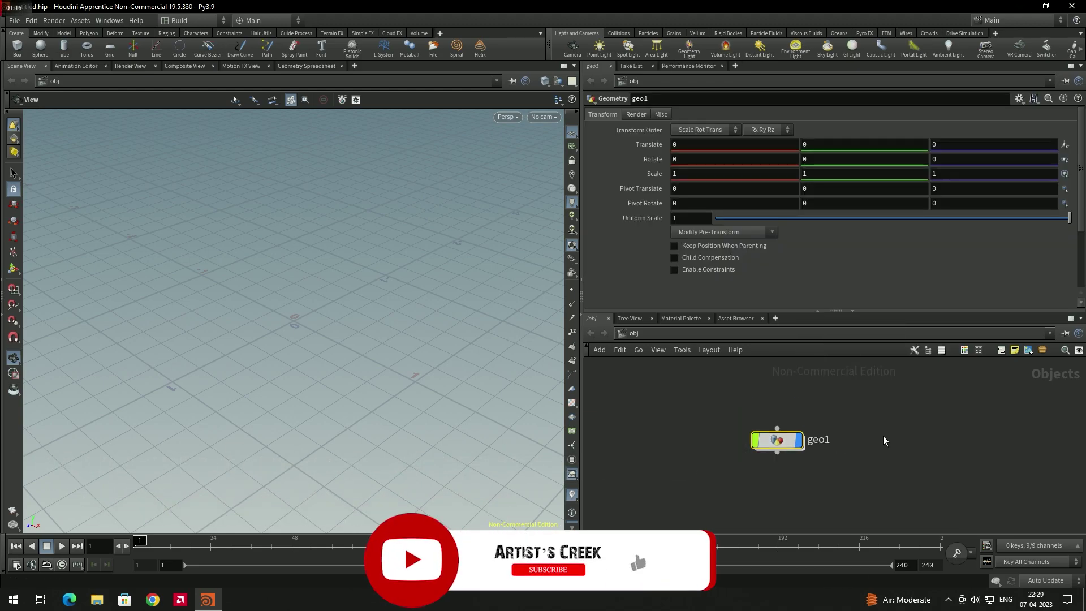
{"action": "double_click", "coordinate": [778, 441]}
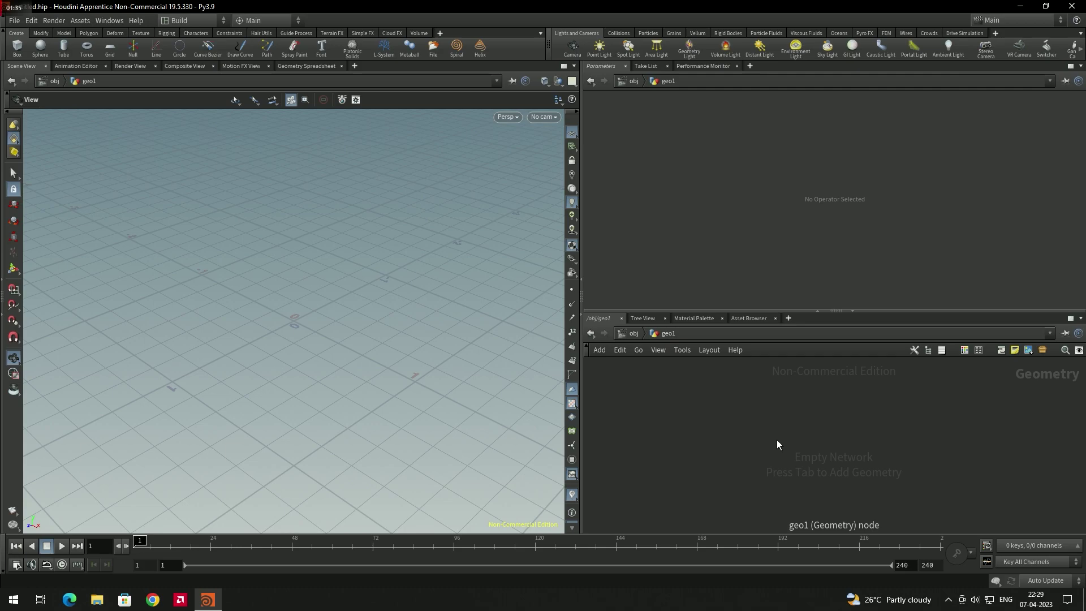
Add a Curve Bezier node, activate its viewport drawing tool and undo the stray curve point
{"action": "key", "text": "Tab"}
{"action": "type", "text": "curv"}
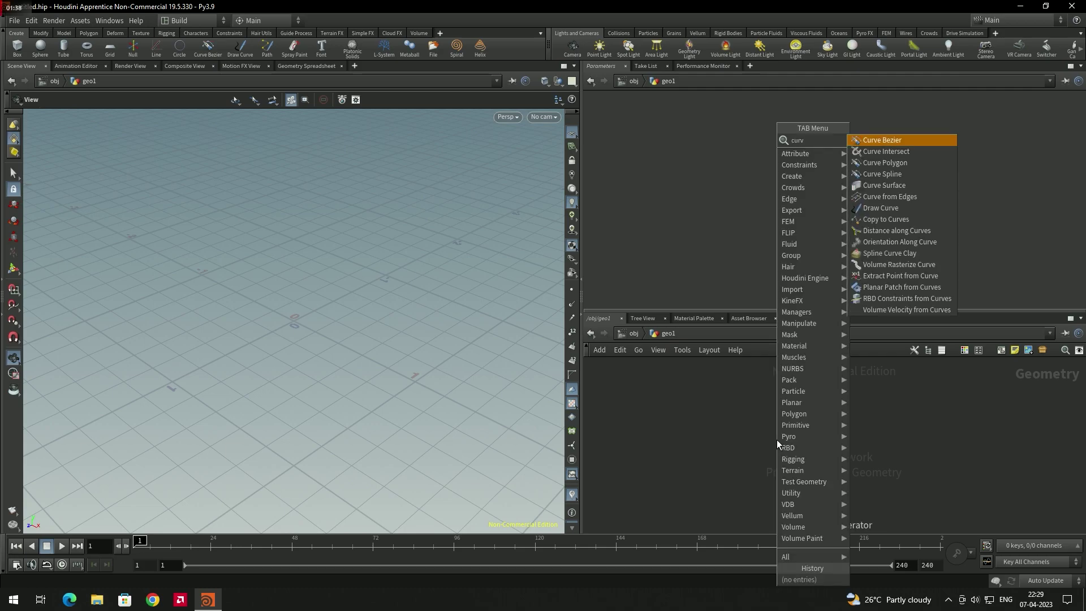
{"action": "key", "text": "Return"}
{"action": "left_click", "coordinate": [775, 435]}
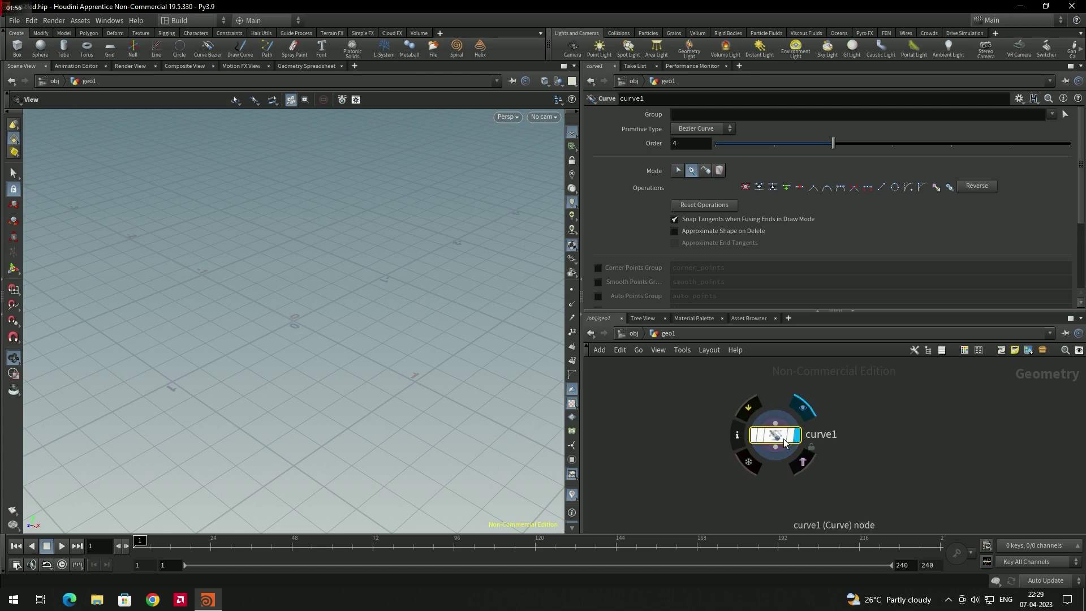
{"action": "key", "text": "Return"}
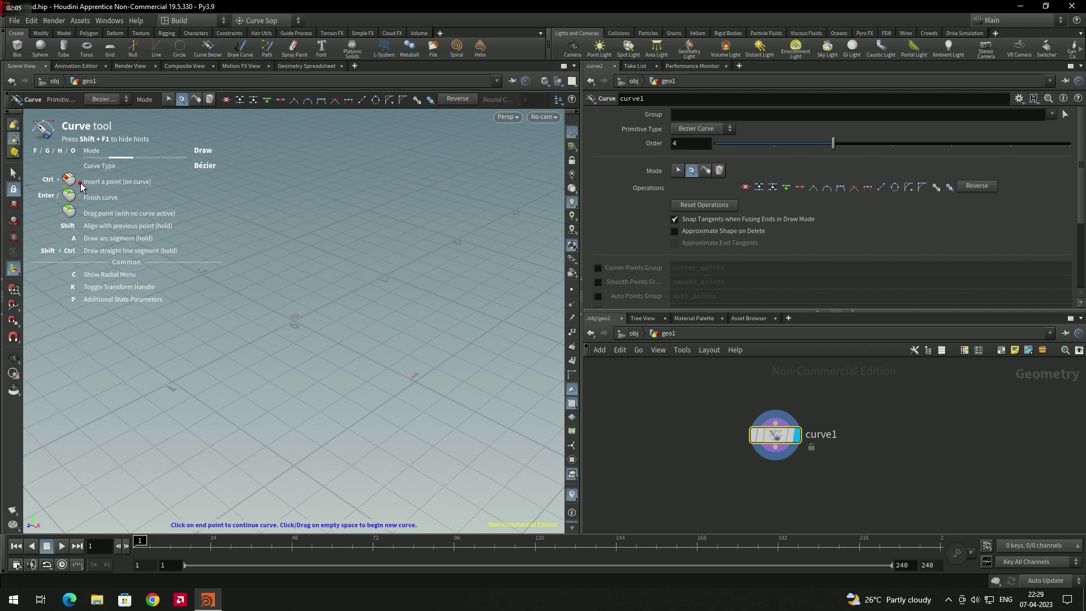
{"action": "key", "text": "ctrl+z"}
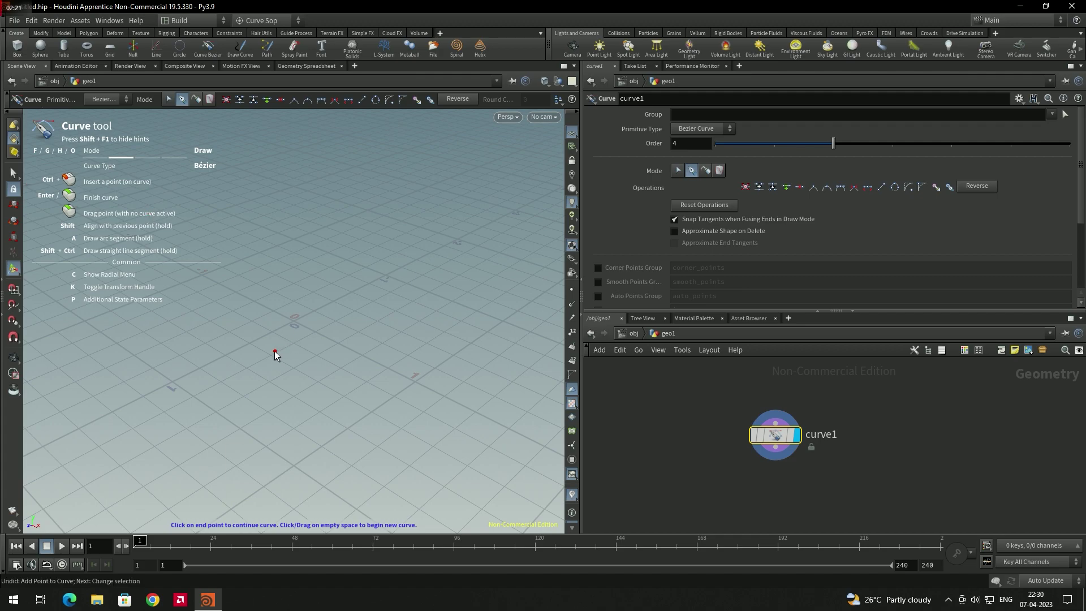
Draw a winding Bezier curve on the grid, beginning with straight corner segments and continuing into smooth bends, and finish it
{"action": "left_click", "coordinate": [272, 352]}
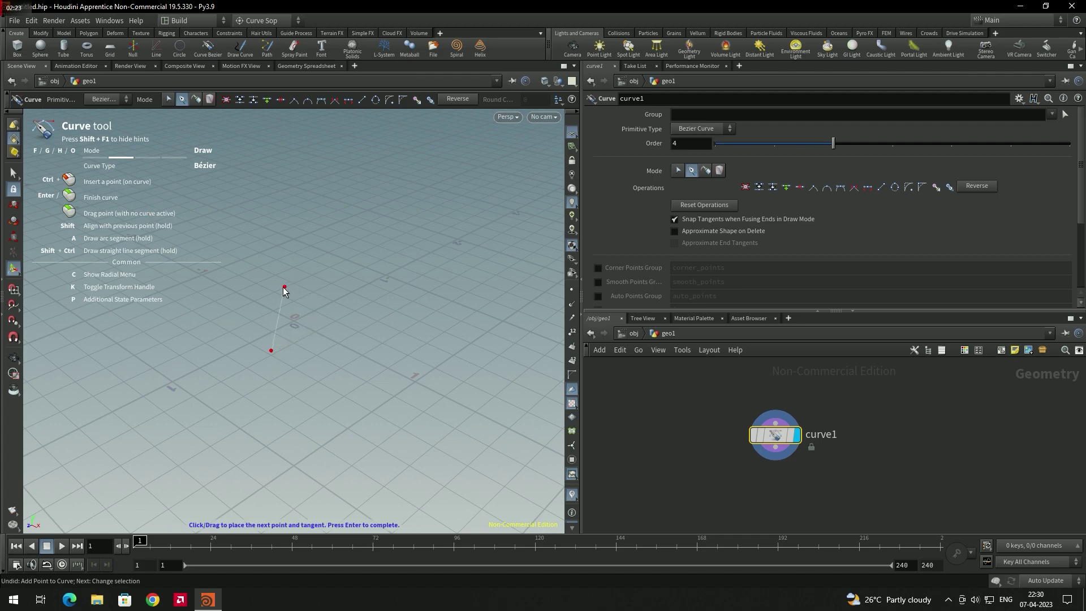
{"action": "left_click", "coordinate": [272, 285]}
{"action": "left_click", "coordinate": [337, 293]}
{"action": "left_click_drag", "start_coordinate": [383, 262], "coordinate": [418, 275]}
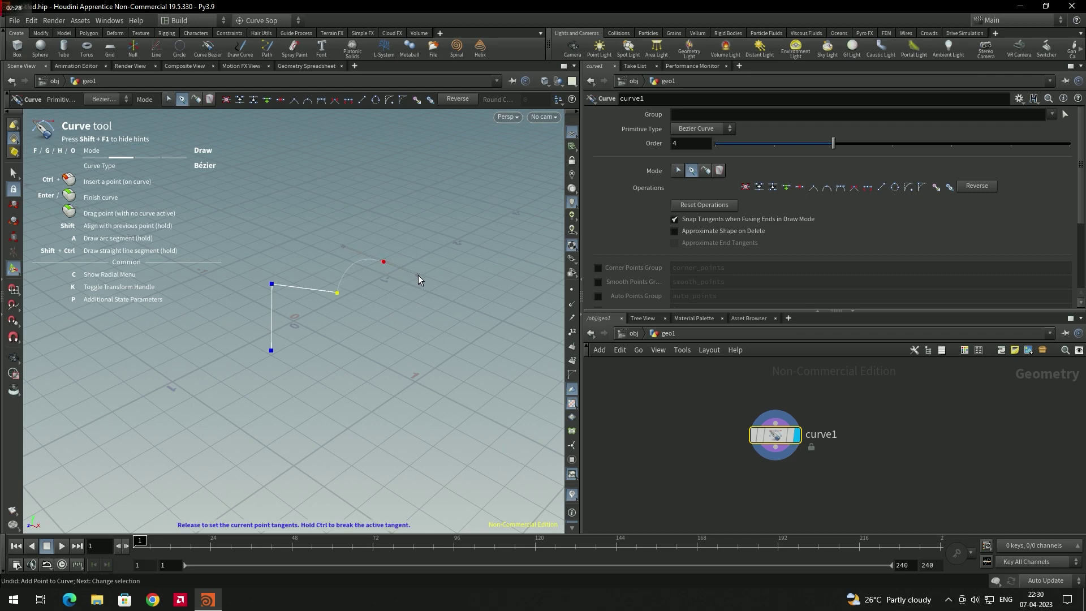
{"action": "left_click", "coordinate": [403, 313]}
{"action": "left_click", "coordinate": [359, 327]}
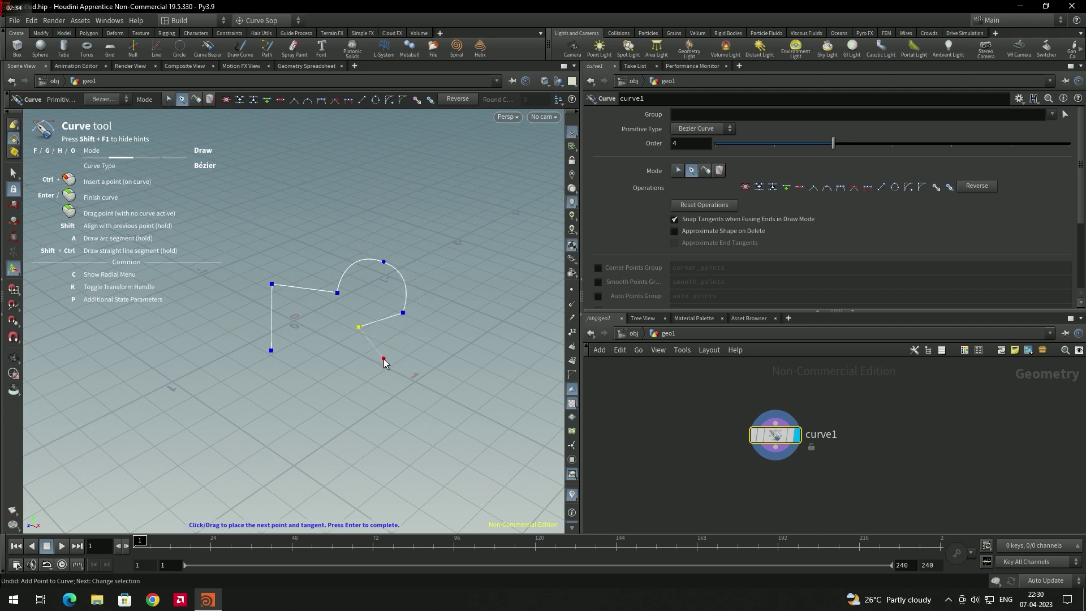
{"action": "left_click_drag", "start_coordinate": [340, 377], "coordinate": [303, 374]}
{"action": "left_click_drag", "start_coordinate": [250, 445], "coordinate": [274, 471]}
{"action": "left_click_drag", "start_coordinate": [366, 418], "coordinate": [406, 420]}
{"action": "left_click", "coordinate": [371, 468]}
{"action": "key", "text": "Return"}
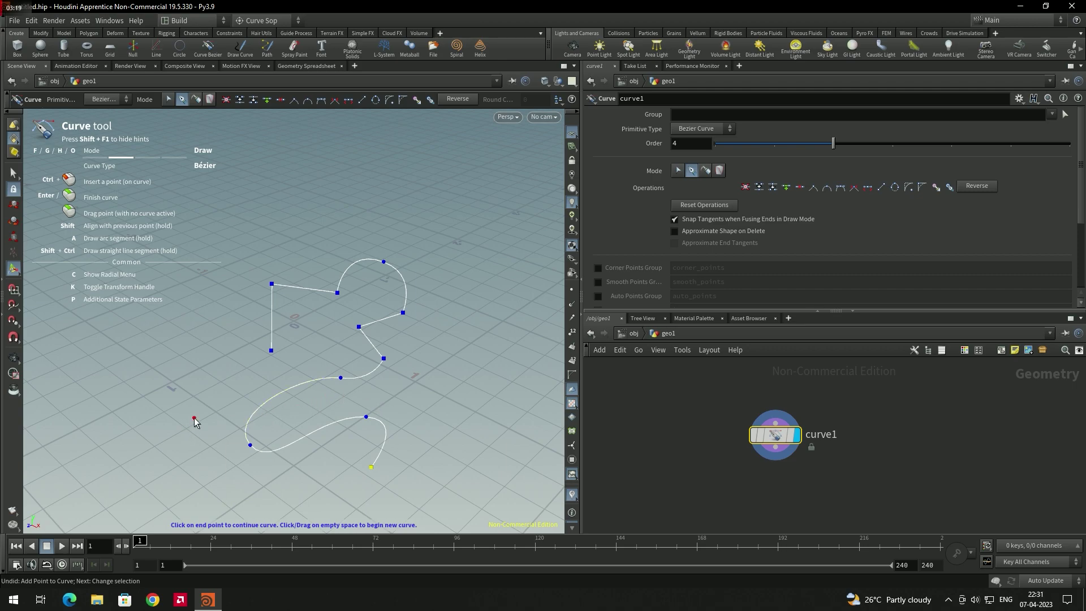
Draw a second, separate arched Bezier curve beside the first one, and delete the whole curve node
{"action": "left_click", "coordinate": [136, 400]}
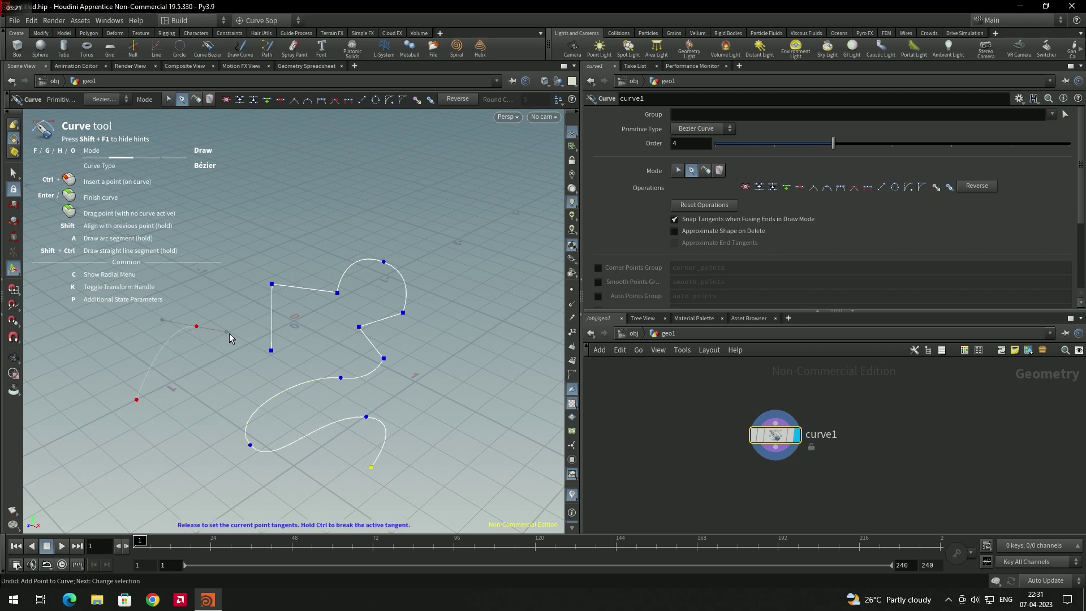
{"action": "left_click_drag", "start_coordinate": [217, 385], "coordinate": [257, 473]}
{"action": "key", "text": "Return"}
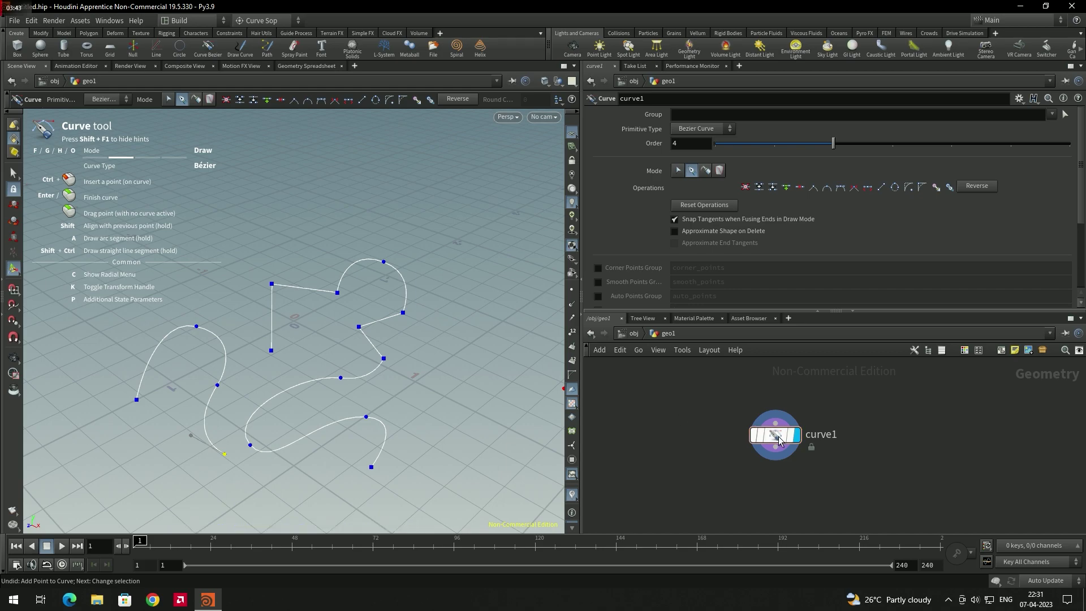
{"action": "key", "text": "Delete"}
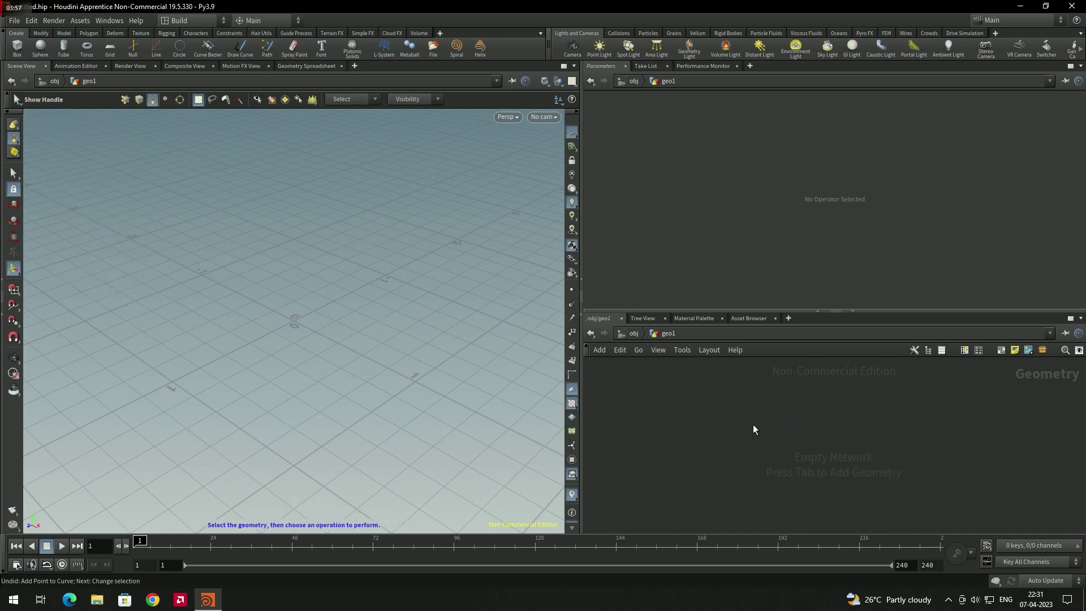
Add a Helix node to the empty geometry network
{"action": "key", "text": "Tab"}
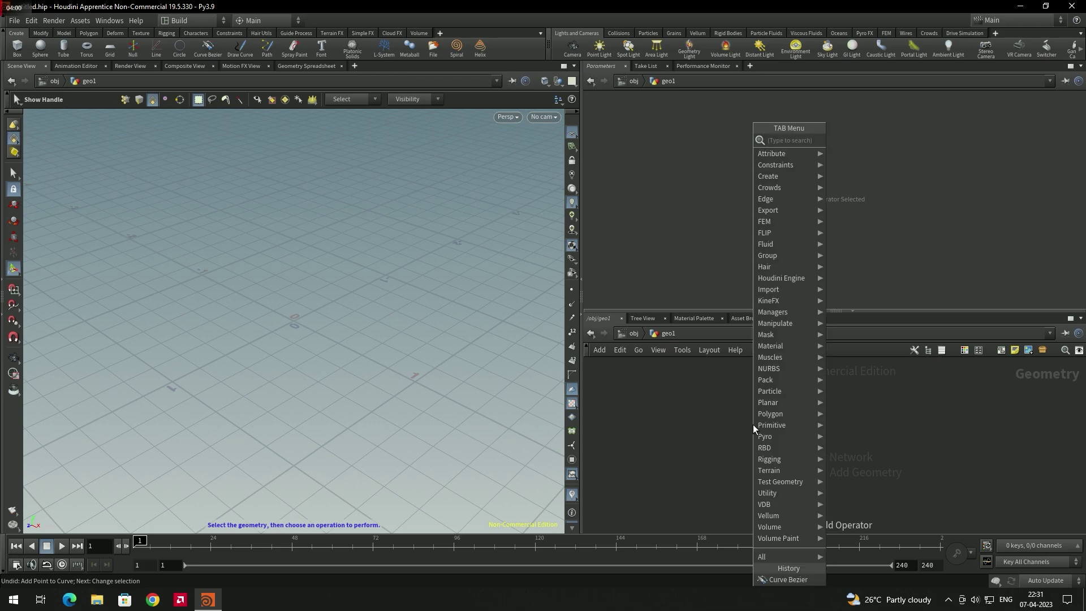
{"action": "type", "text": "heli"}
{"action": "key", "text": "Return"}
{"action": "left_click", "coordinate": [753, 425]}
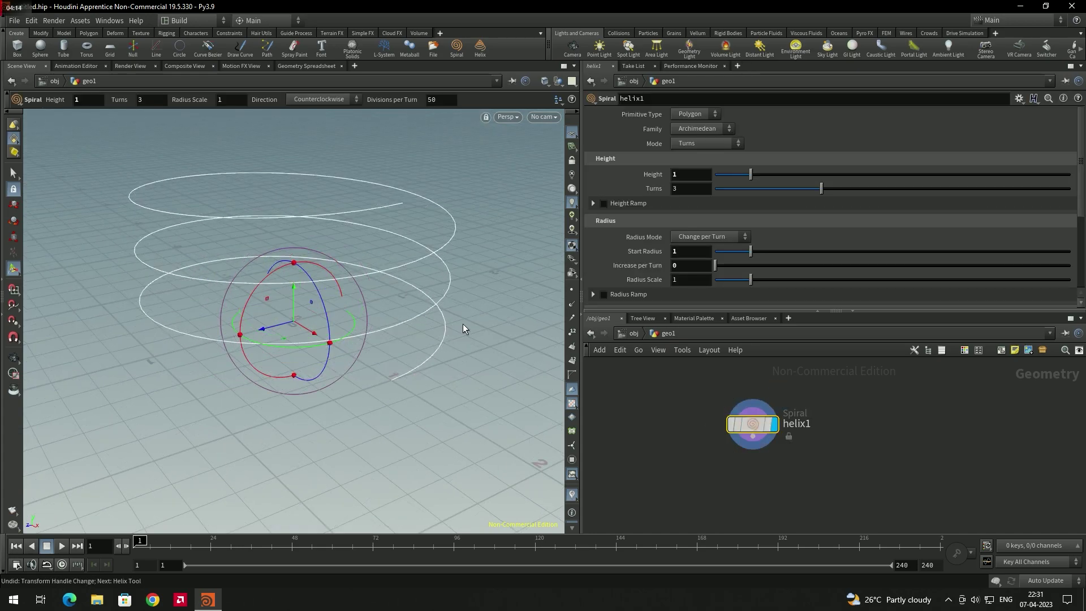
Set the helix's height to 4.98, turns to 1.26 and start radius to 2.36
{"action": "left_click_drag", "start_coordinate": [750, 176], "coordinate": [814, 178]}
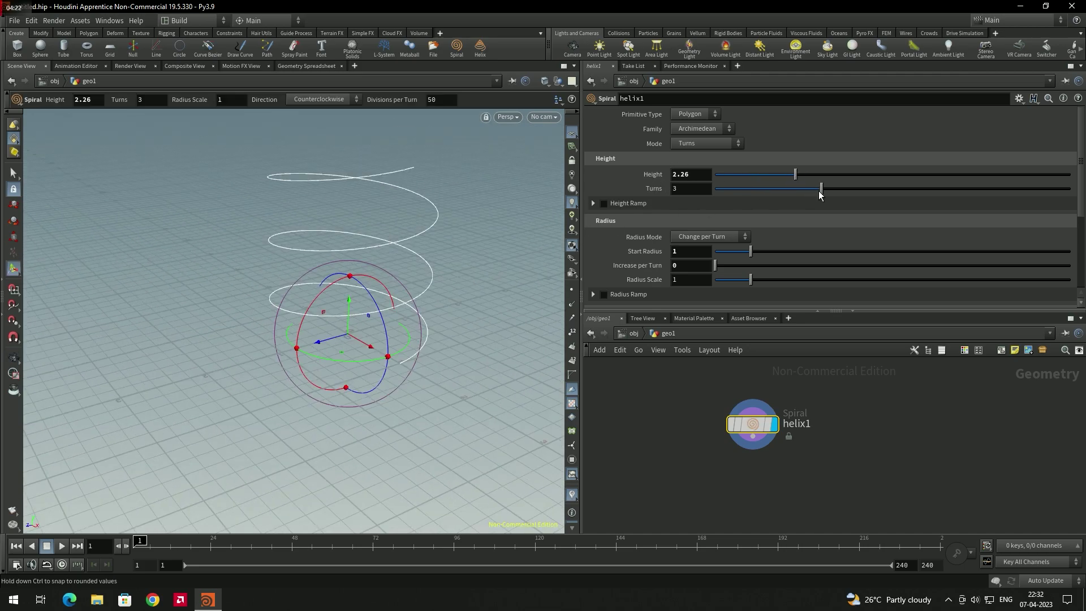
{"action": "mouse_move", "coordinate": [822, 189]}
{"action": "left_mouse_down"}
{"action": "mouse_move", "coordinate": [767, 192]}
{"action": "mouse_move", "coordinate": [839, 200]}
{"action": "left_mouse_up"}
{"action": "left_click_drag", "start_coordinate": [754, 250], "coordinate": [751, 283]}
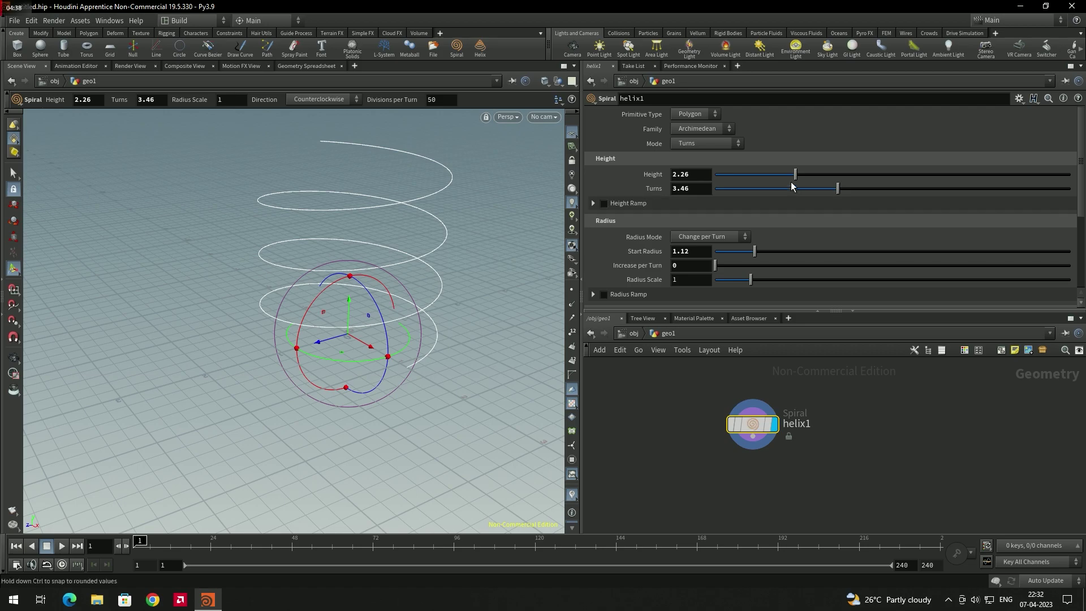
{"action": "left_click_drag", "start_coordinate": [794, 174], "coordinate": [892, 187]}
{"action": "scroll", "coordinate": [453, 261], "scroll_direction": "down", "scroll_amount": 3}
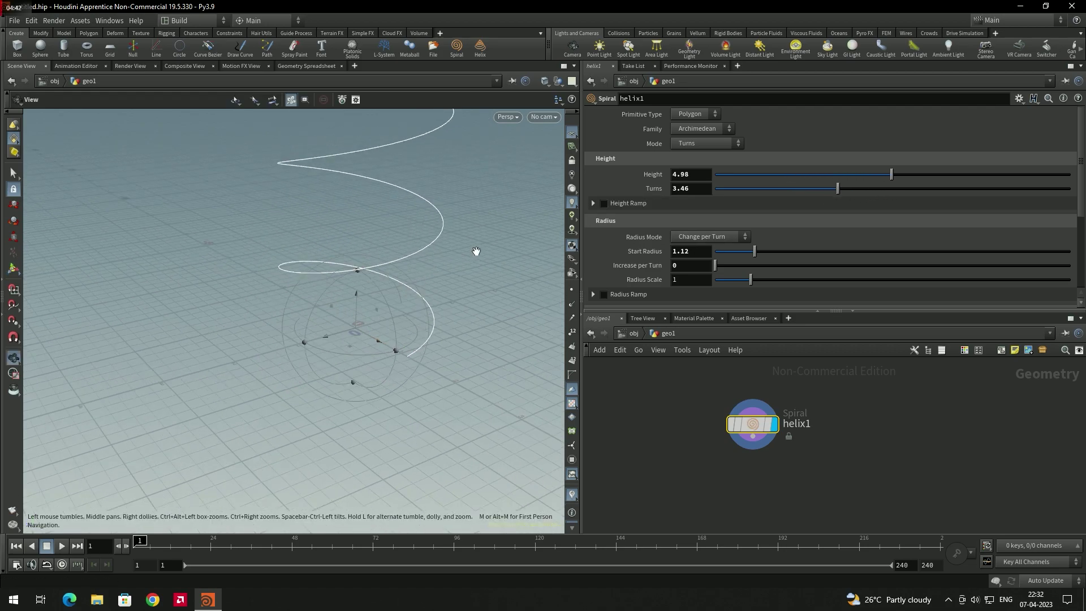
{"action": "left_click_drag", "start_coordinate": [759, 255], "coordinate": [799, 255]}
{"action": "scroll", "coordinate": [465, 327], "scroll_direction": "down", "scroll_amount": 3}
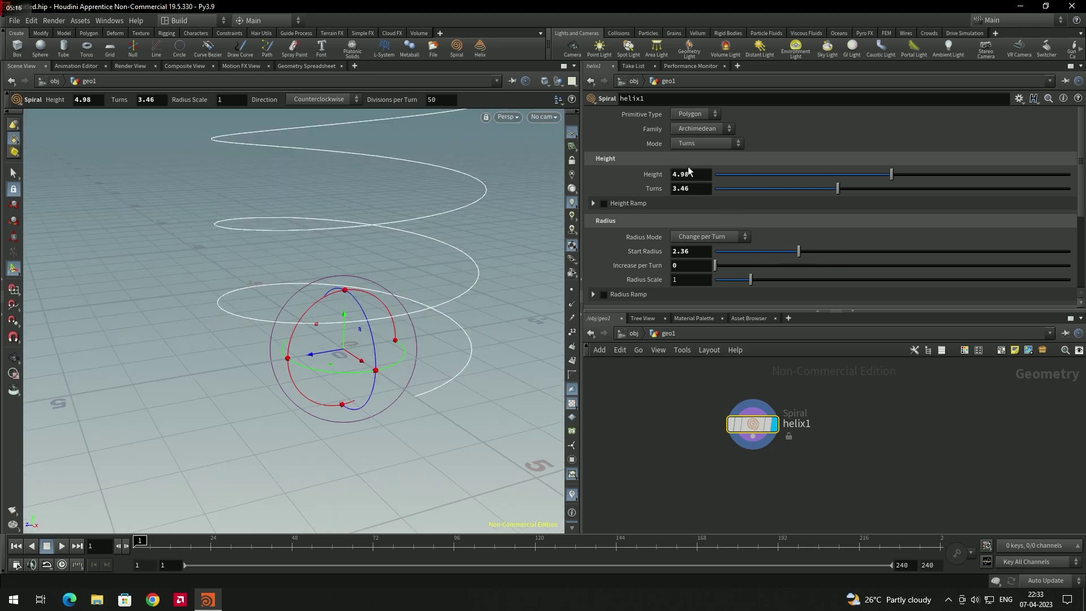
{"action": "left_click_drag", "start_coordinate": [839, 189], "coordinate": [759, 188]}
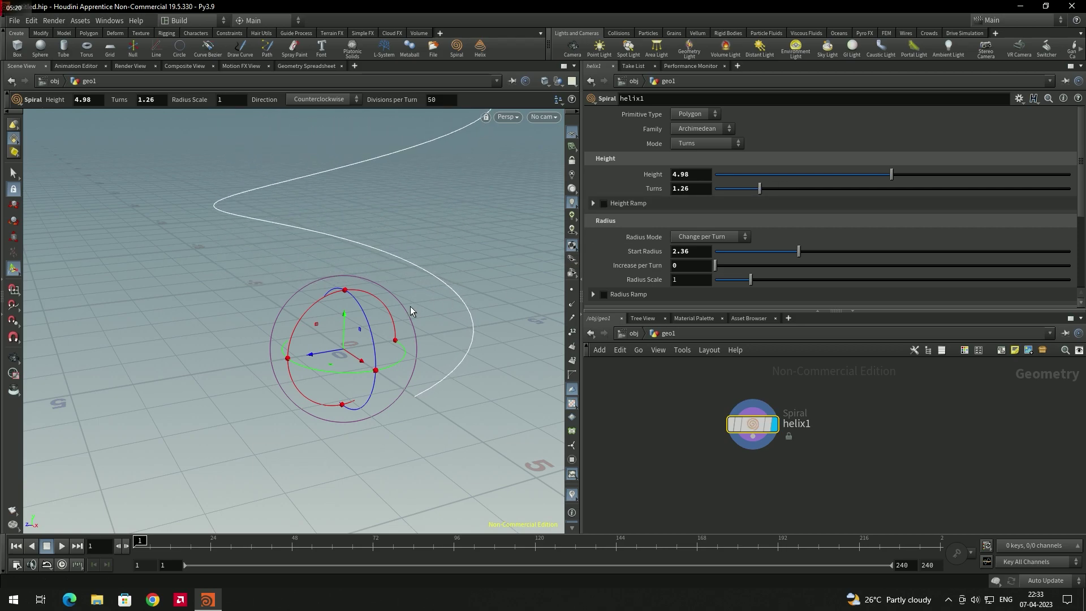
{"action": "key", "text": "Escape"}
{"action": "left_click_drag", "start_coordinate": [133, 340], "coordinate": [360, 350]}
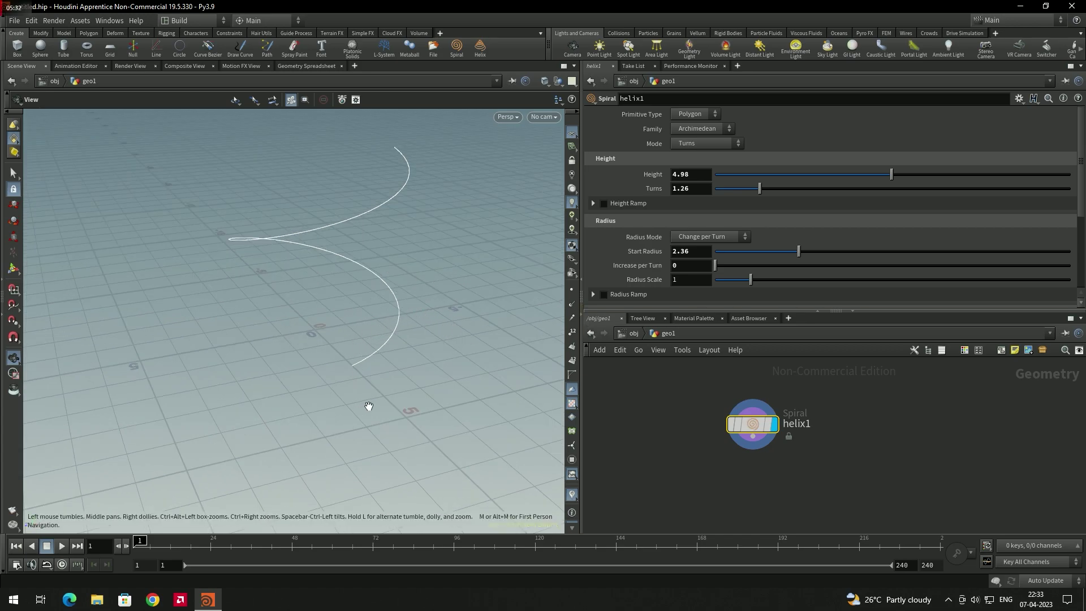
Add a Test Geometry: Pig Head node beside the helix node, and make the helix the displayed node again
{"action": "left_click", "coordinate": [800, 477]}
{"action": "key", "text": "Tab"}
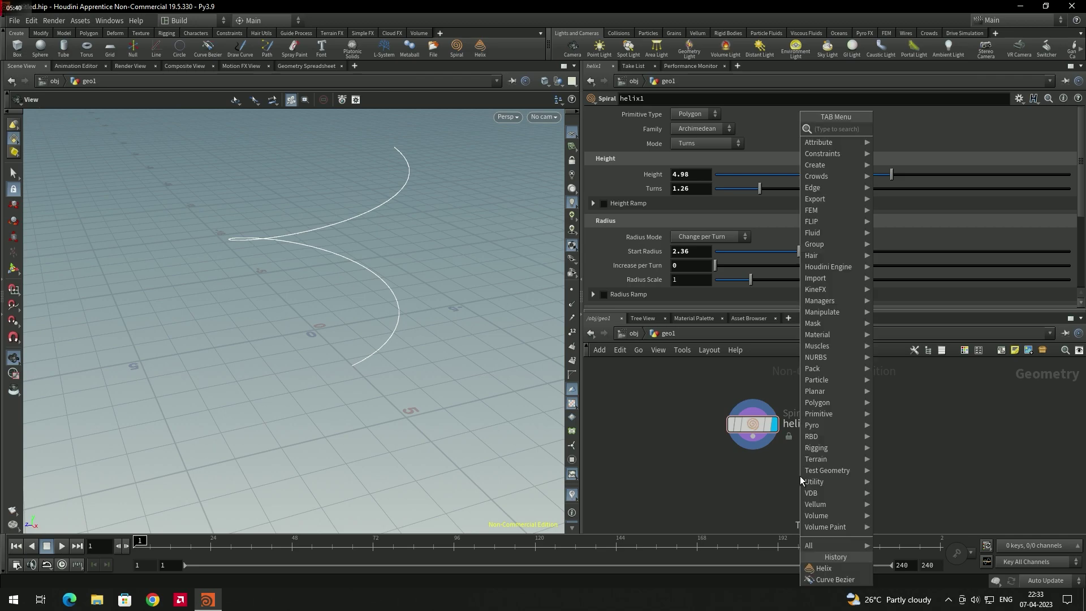
{"action": "type", "text": "test"}
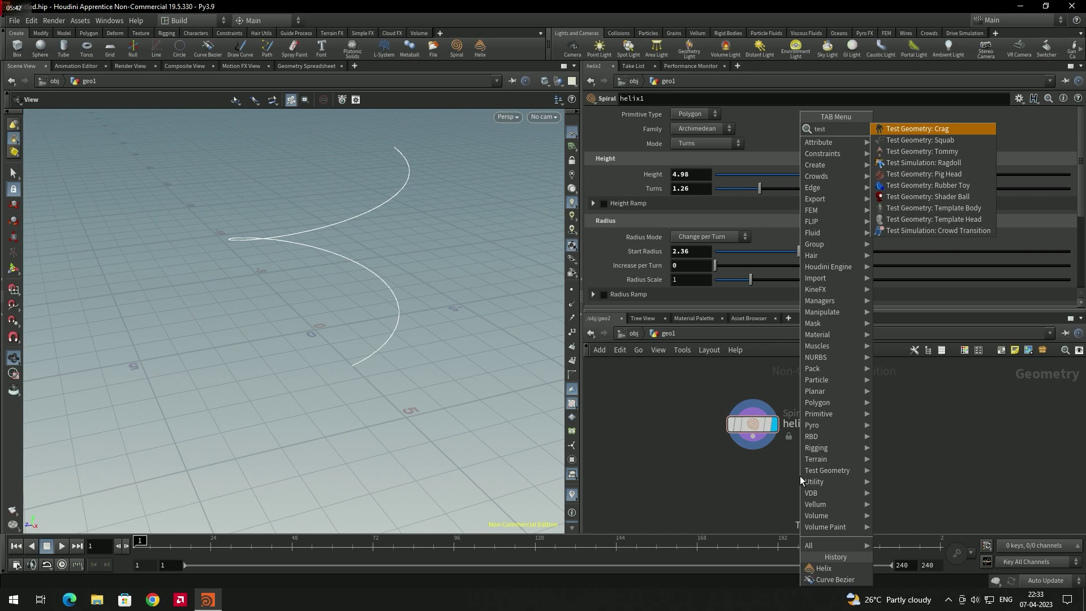
{"action": "left_click", "coordinate": [931, 175]}
{"action": "left_click", "coordinate": [673, 447]}
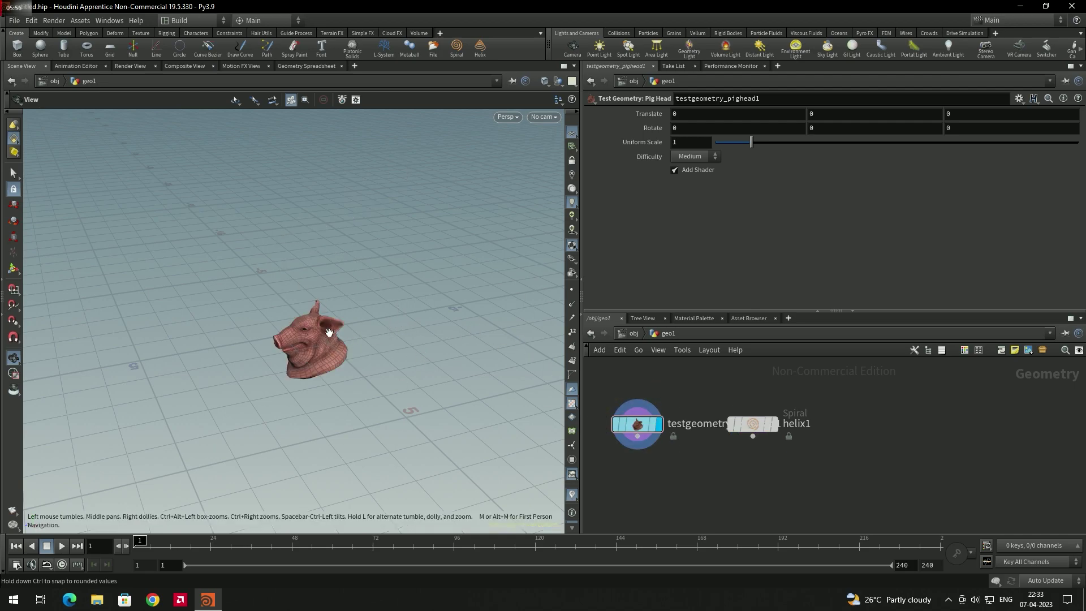
{"action": "left_click", "coordinate": [756, 425]}
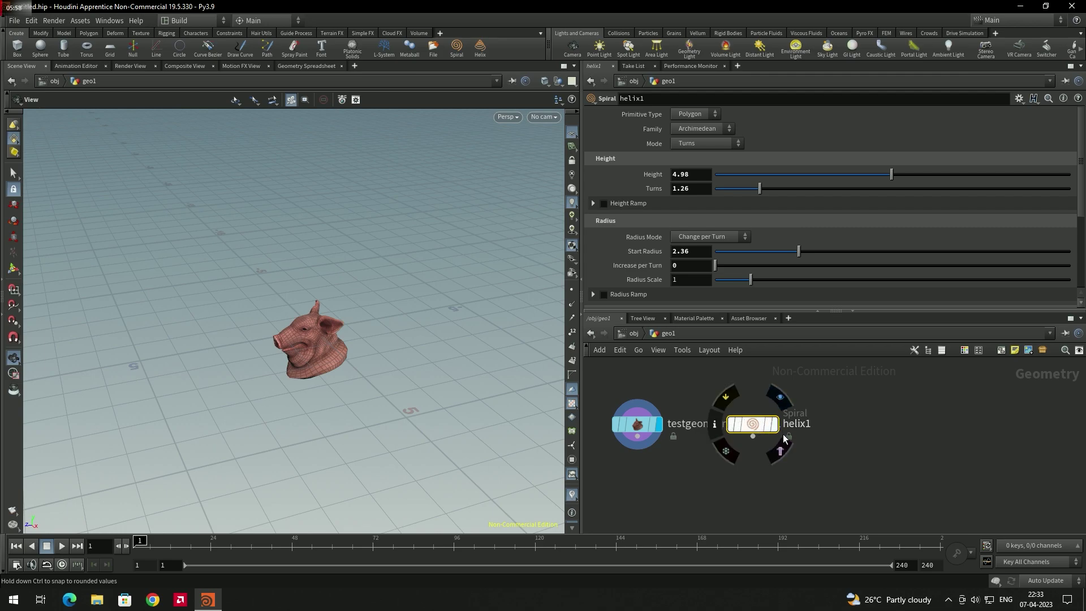
Add a Copy to Points node below the pig head and helix nodes
{"action": "scroll", "coordinate": [792, 447], "scroll_direction": "down", "scroll_amount": 3}
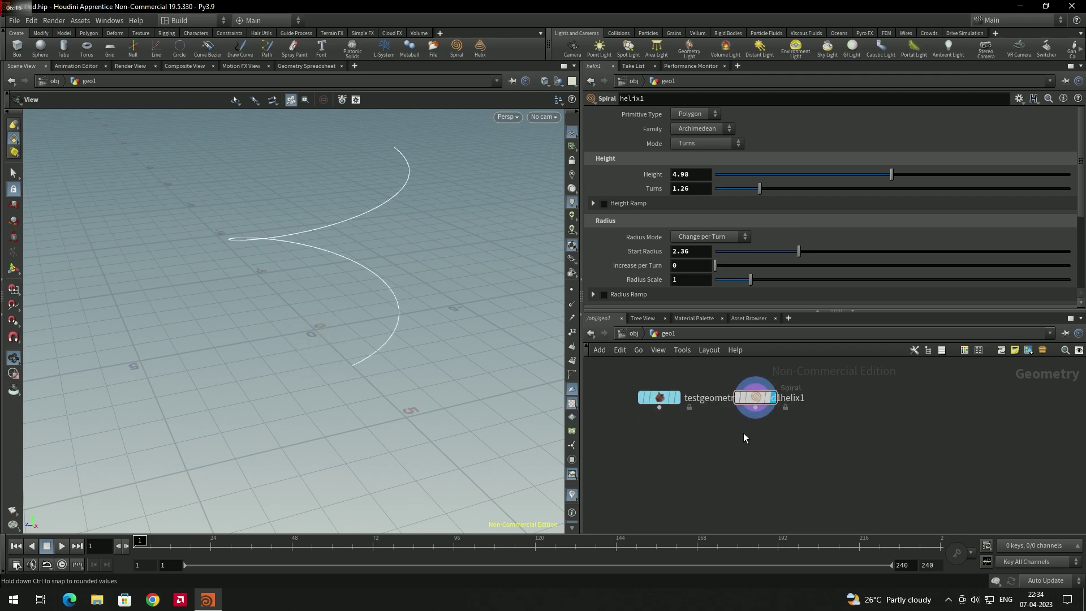
{"action": "left_click_drag", "start_coordinate": [765, 419], "coordinate": [785, 419]}
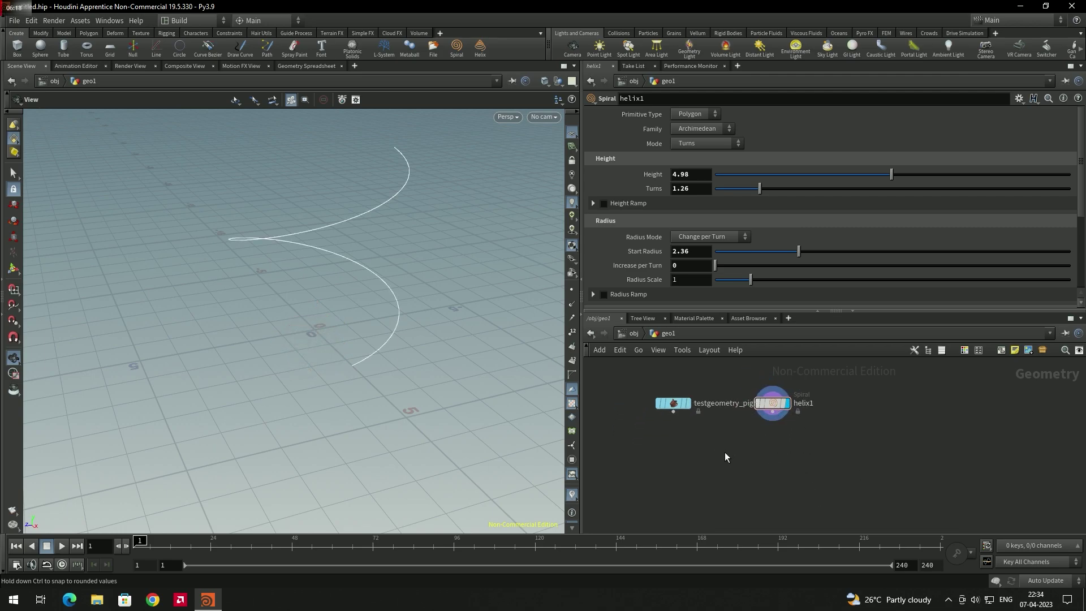
{"action": "key", "text": "Tab"}
{"action": "type", "text": "copto"}
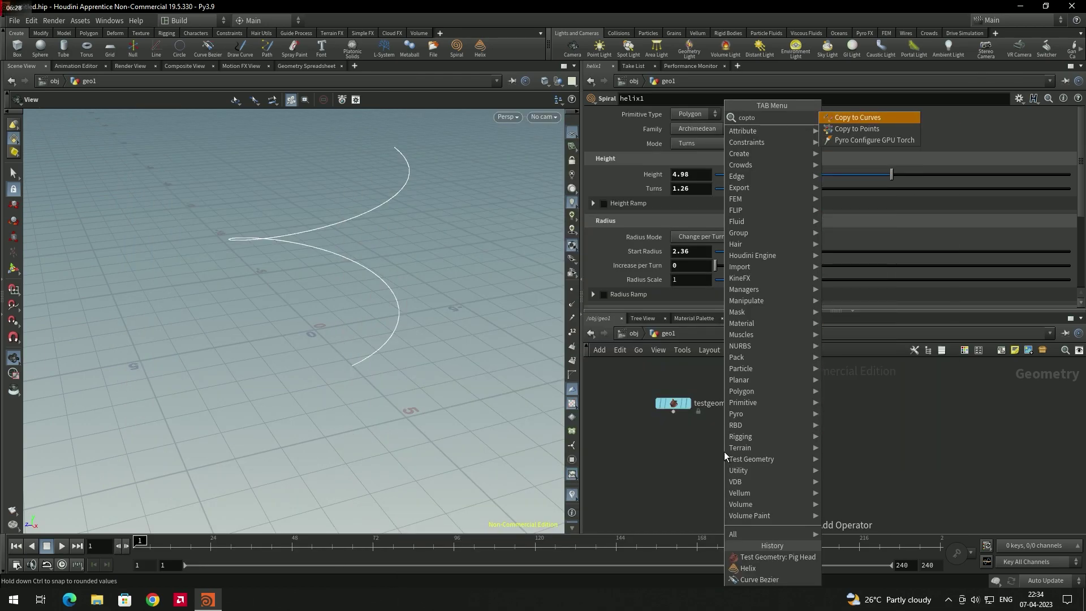
{"action": "key", "text": "Down"}
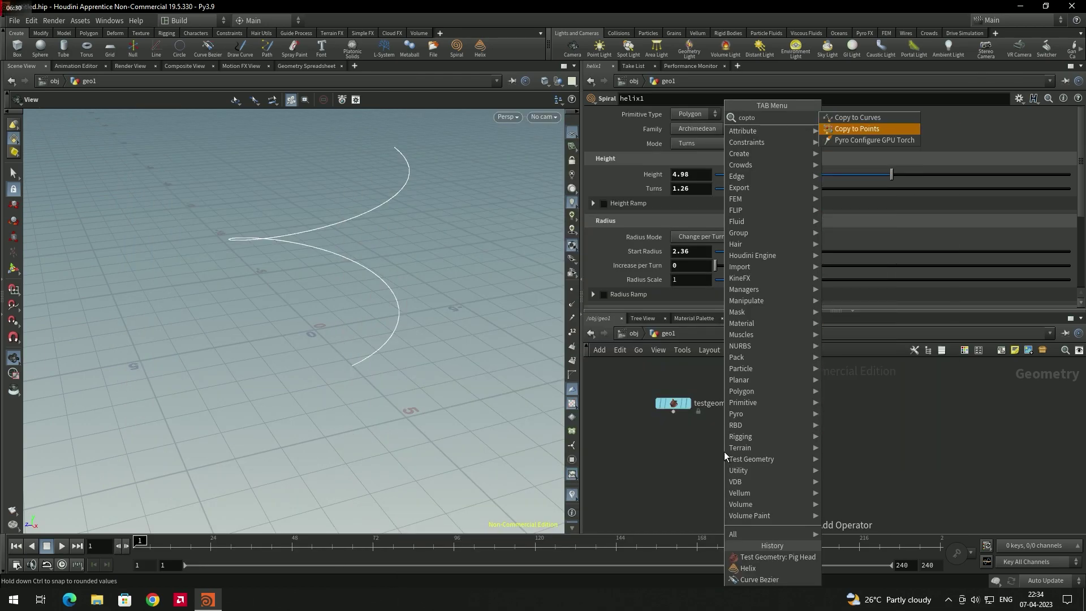
{"action": "key", "text": "Return"}
{"action": "left_click", "coordinate": [724, 452]}
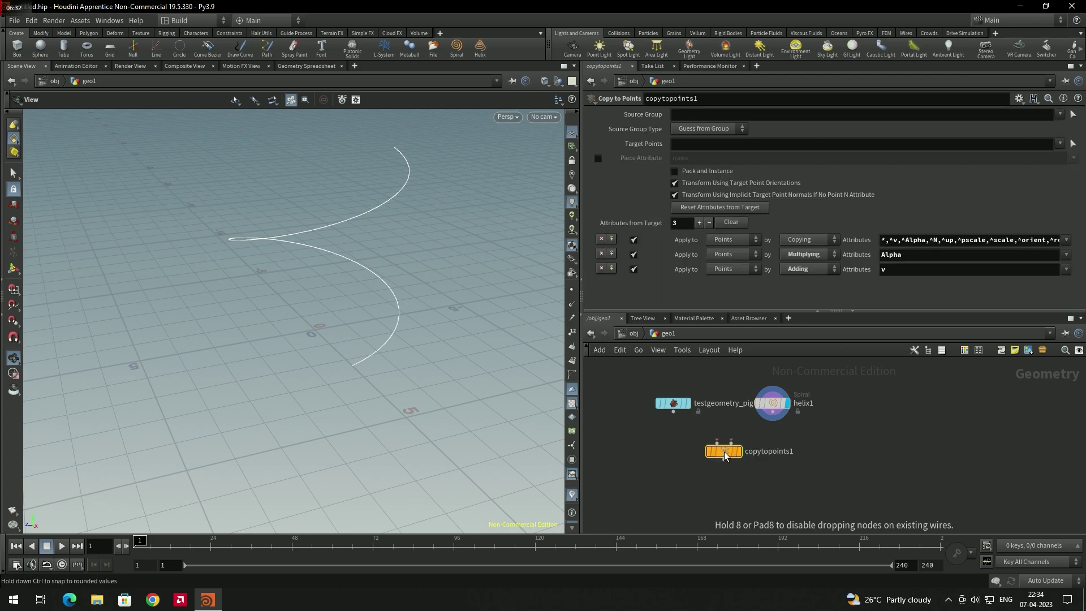
Connect the pig head to the Copy to Points node's first input and the helix to its second input
{"action": "scroll", "coordinate": [736, 453], "scroll_direction": "up", "scroll_amount": 3}
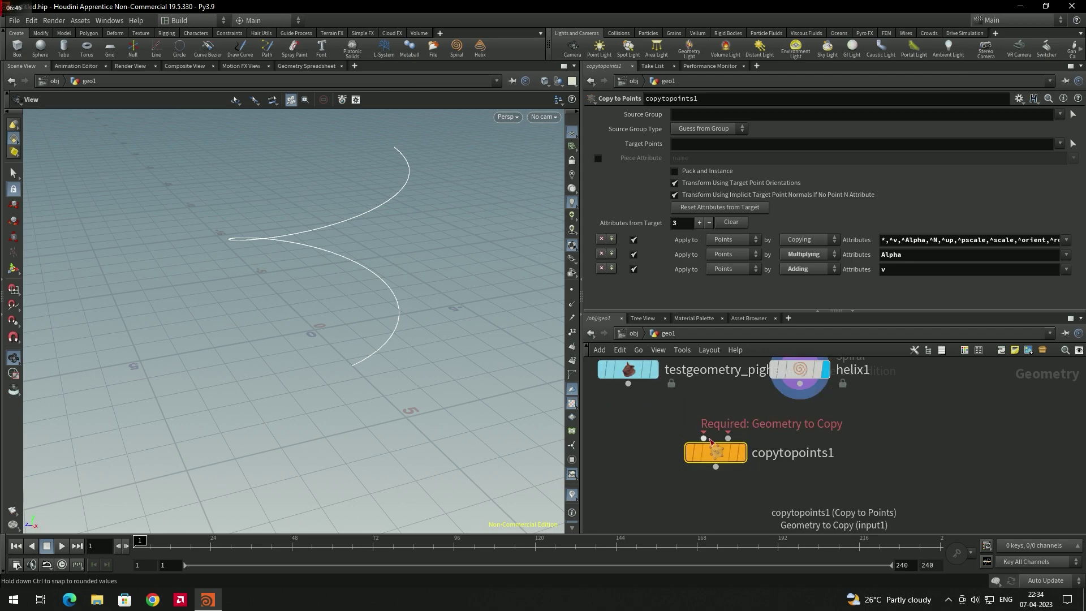
{"action": "mouse_move", "coordinate": [704, 439]}
{"action": "left_mouse_down"}
{"action": "mouse_move", "coordinate": [633, 392]}
{"action": "mouse_move", "coordinate": [703, 439]}
{"action": "left_mouse_up"}
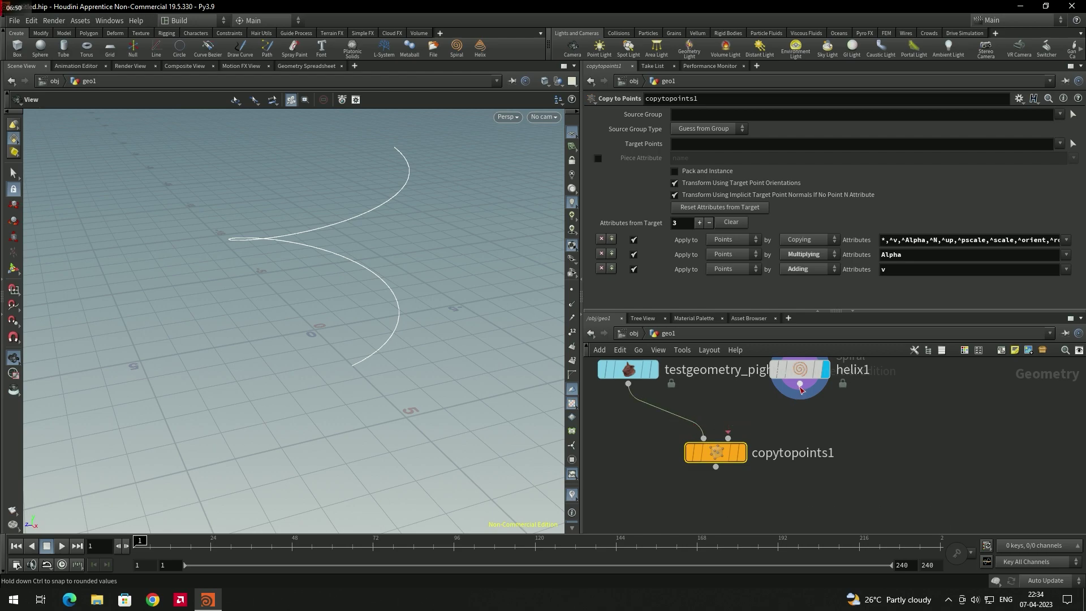
{"action": "left_click_drag", "start_coordinate": [801, 384], "coordinate": [741, 435]}
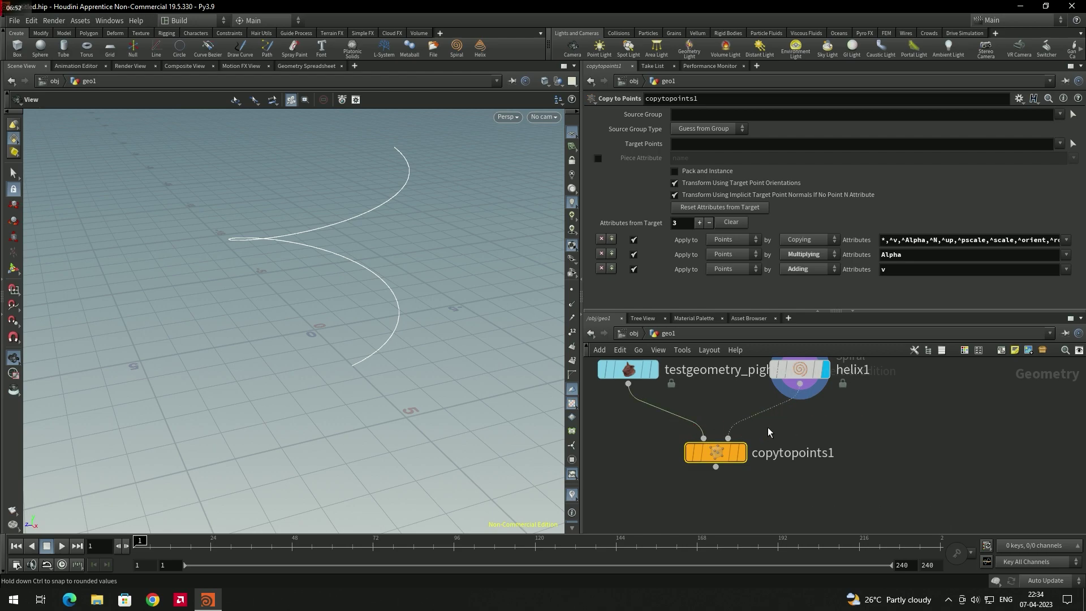
Make the Copy to Points node the displayed node and view the pig heads copied along the helix
{"action": "left_click", "coordinate": [747, 456]}
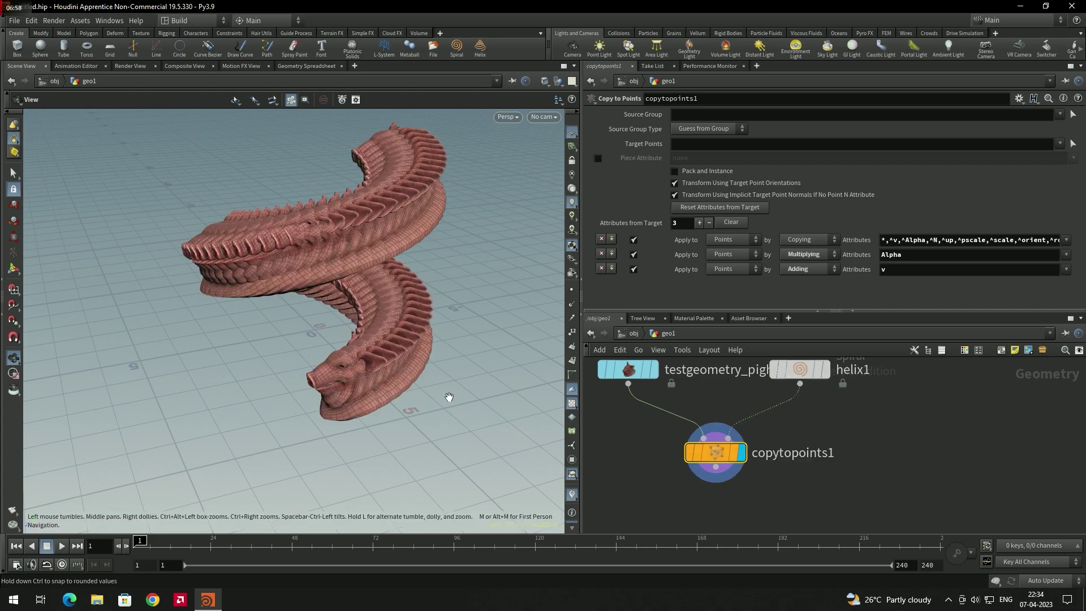
{"action": "scroll", "coordinate": [449, 397], "scroll_direction": "up", "scroll_amount": 3}
{"action": "left_click_drag", "start_coordinate": [450, 399], "coordinate": [344, 303]}
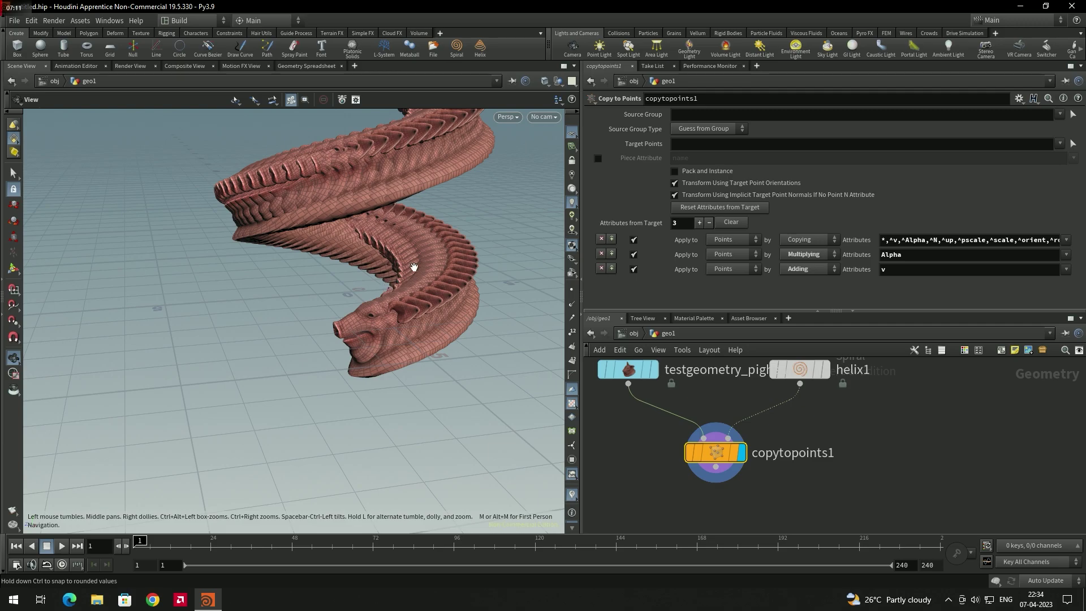
{"action": "left_click_drag", "start_coordinate": [412, 265], "coordinate": [516, 330]}
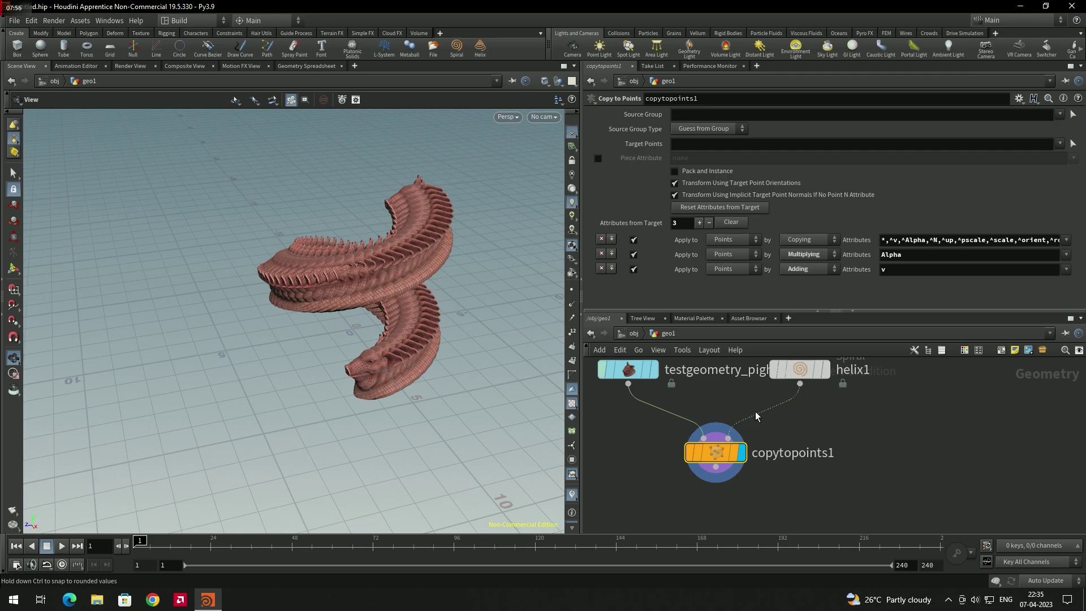
Set the helix node's uniform scale to 2.34
{"action": "left_click", "coordinate": [800, 369]}
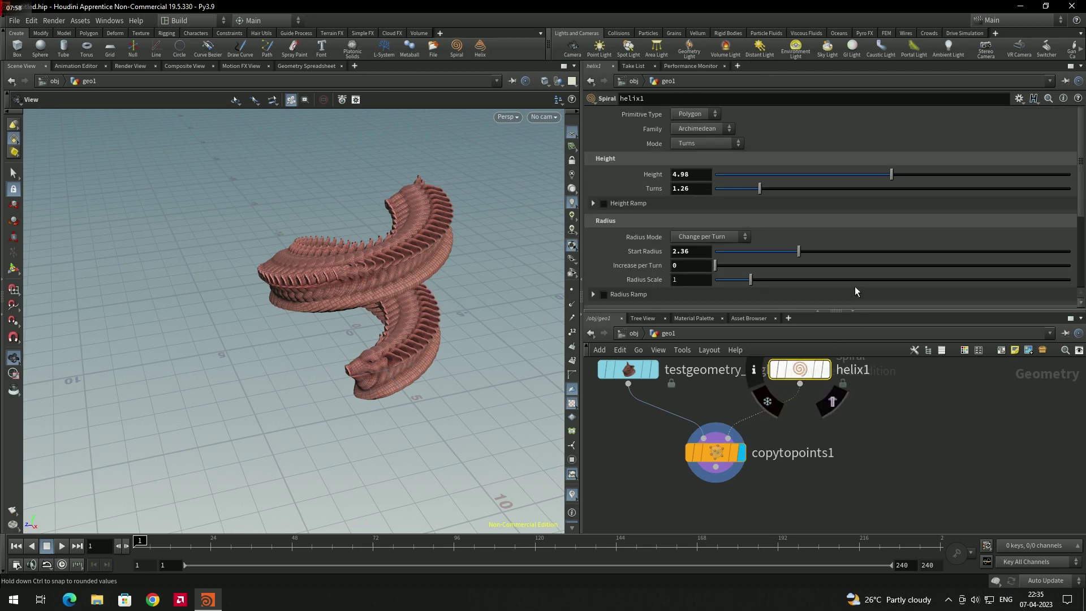
{"action": "scroll", "coordinate": [859, 217], "scroll_direction": "down", "scroll_amount": 5}
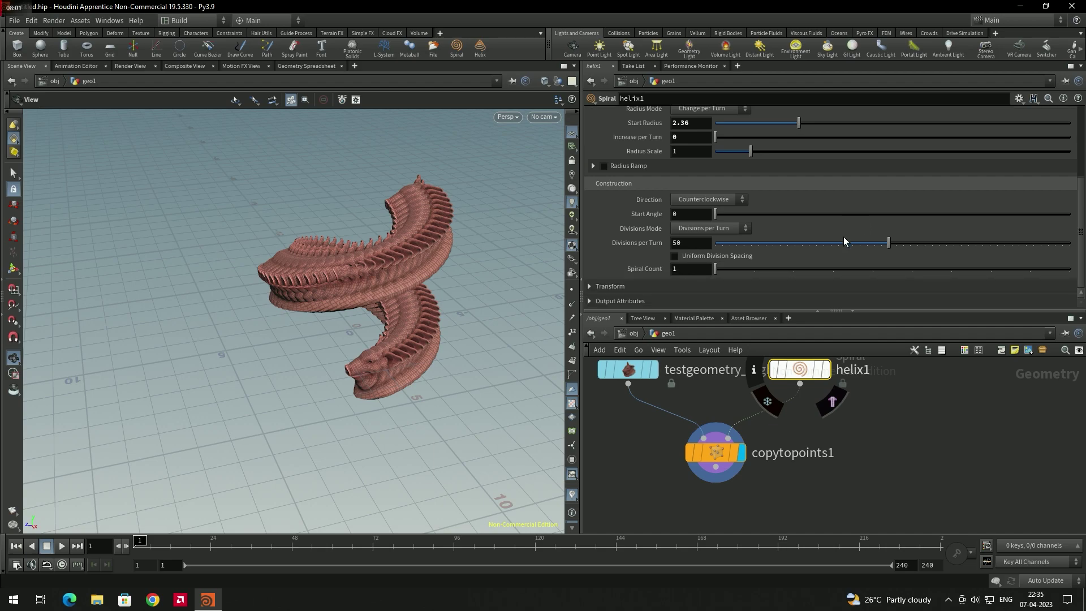
{"action": "left_click", "coordinate": [592, 285]}
{"action": "scroll", "coordinate": [664, 277], "scroll_direction": "down", "scroll_amount": 2}
{"action": "left_click_drag", "start_coordinate": [751, 282], "coordinate": [799, 283]}
{"action": "left_click_drag", "start_coordinate": [538, 260], "coordinate": [457, 289]}
{"action": "left_click_drag", "start_coordinate": [464, 288], "coordinate": [469, 261]}
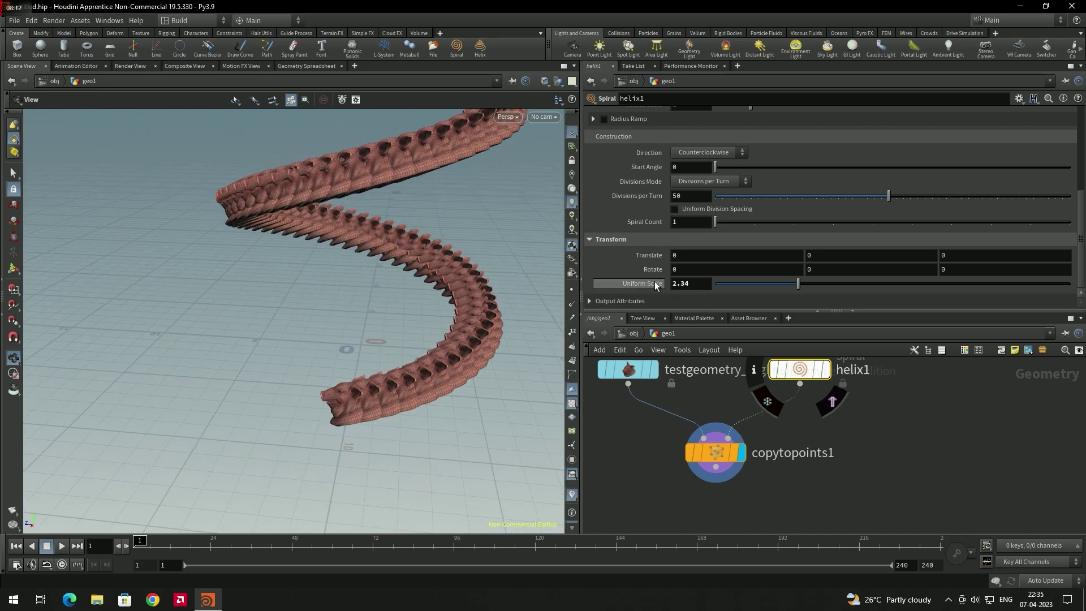
Examine from several angles which way the pig head copies face along the enlarged helix
{"action": "left_click_drag", "start_coordinate": [545, 285], "coordinate": [324, 337]}
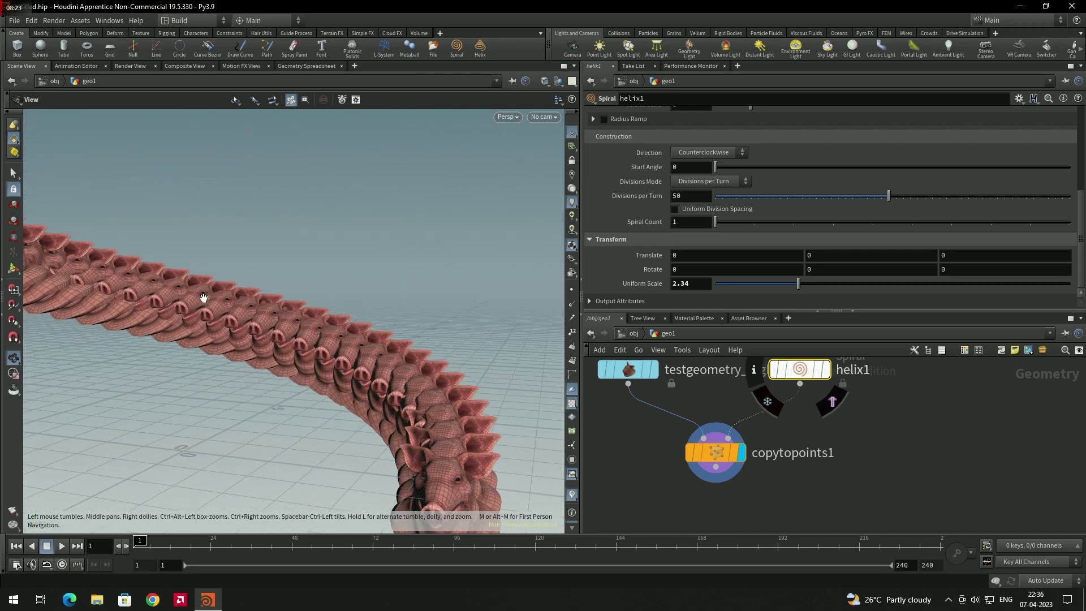
{"action": "mouse_move", "coordinate": [254, 299]}
{"action": "left_mouse_down"}
{"action": "mouse_move", "coordinate": [266, 317]}
{"action": "mouse_move", "coordinate": [221, 292]}
{"action": "mouse_move", "coordinate": [275, 299]}
{"action": "left_mouse_up"}
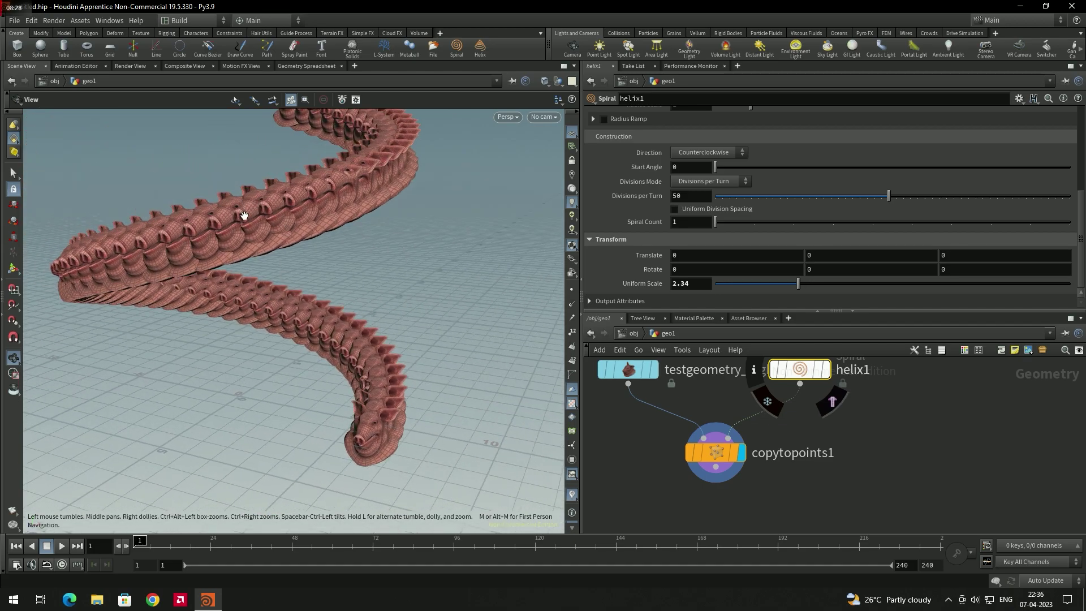
{"action": "scroll", "coordinate": [217, 225], "scroll_direction": "up", "scroll_amount": 3}
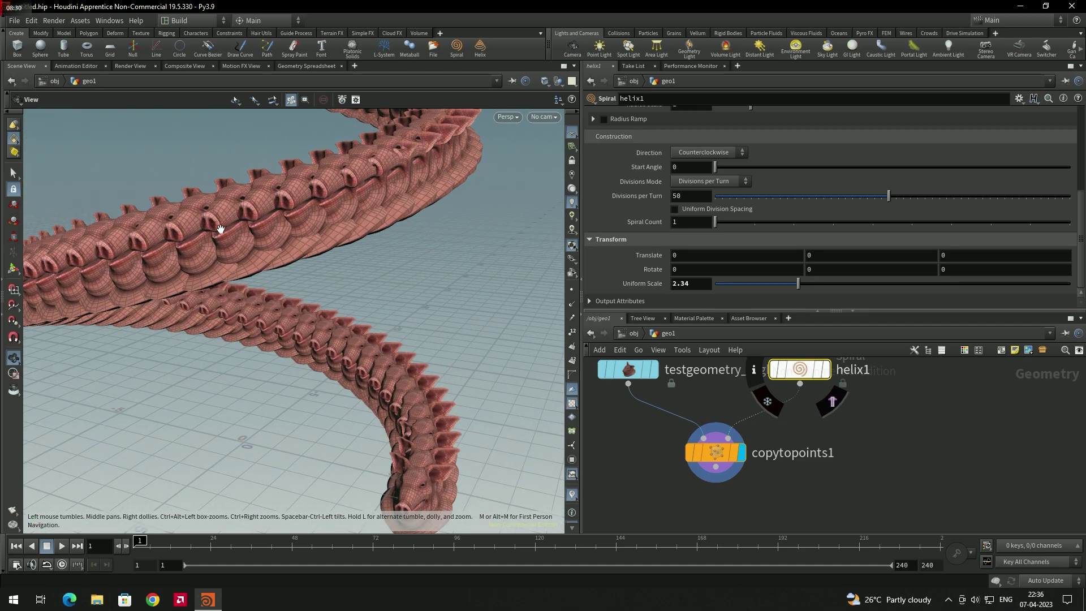
{"action": "scroll", "coordinate": [223, 221], "scroll_direction": "down", "scroll_amount": 3}
{"action": "left_click_drag", "start_coordinate": [232, 229], "coordinate": [211, 247]}
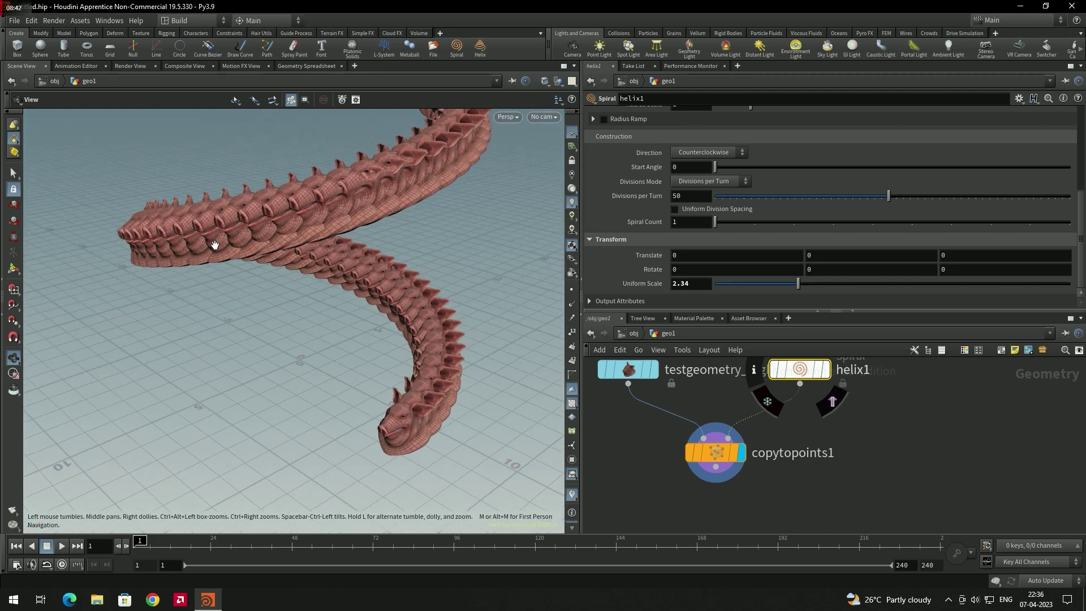
{"action": "left_click_drag", "start_coordinate": [316, 260], "coordinate": [349, 269]}
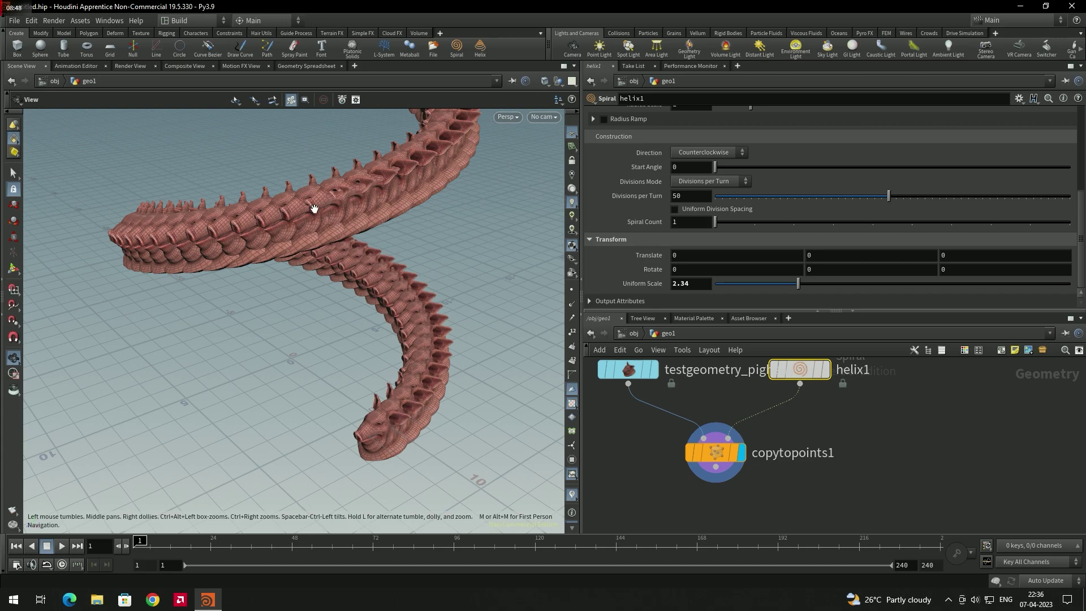
{"action": "left_click_drag", "start_coordinate": [389, 265], "coordinate": [362, 353]}
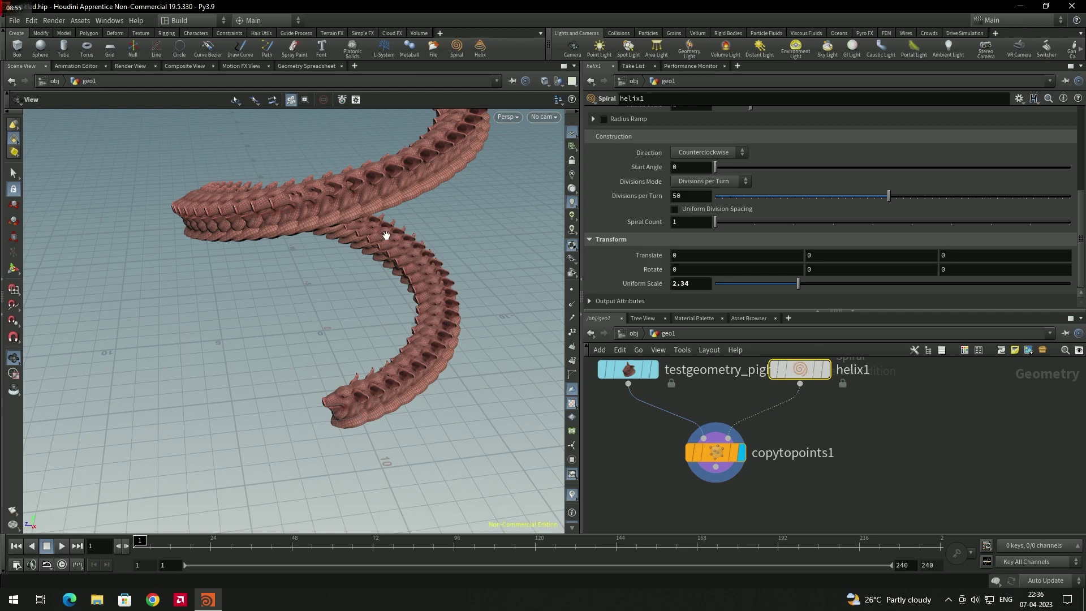
{"action": "left_click_drag", "start_coordinate": [417, 243], "coordinate": [427, 292]}
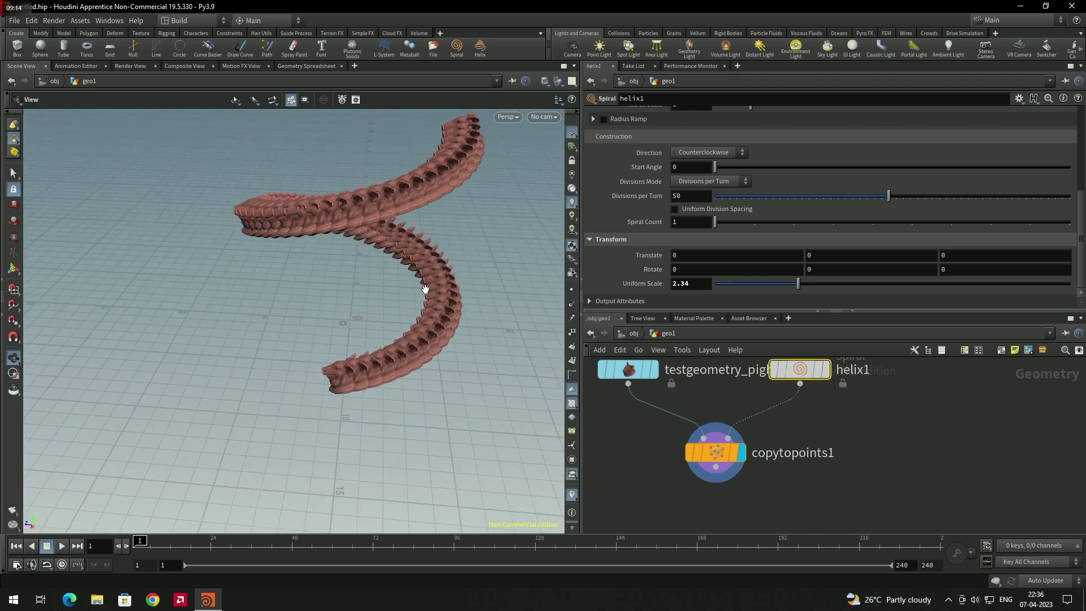
Display the helix node with its points shown in the viewport, and read the node's geometry information
{"action": "middle_click_drag", "start_coordinate": [824, 375], "coordinate": [809, 406]}
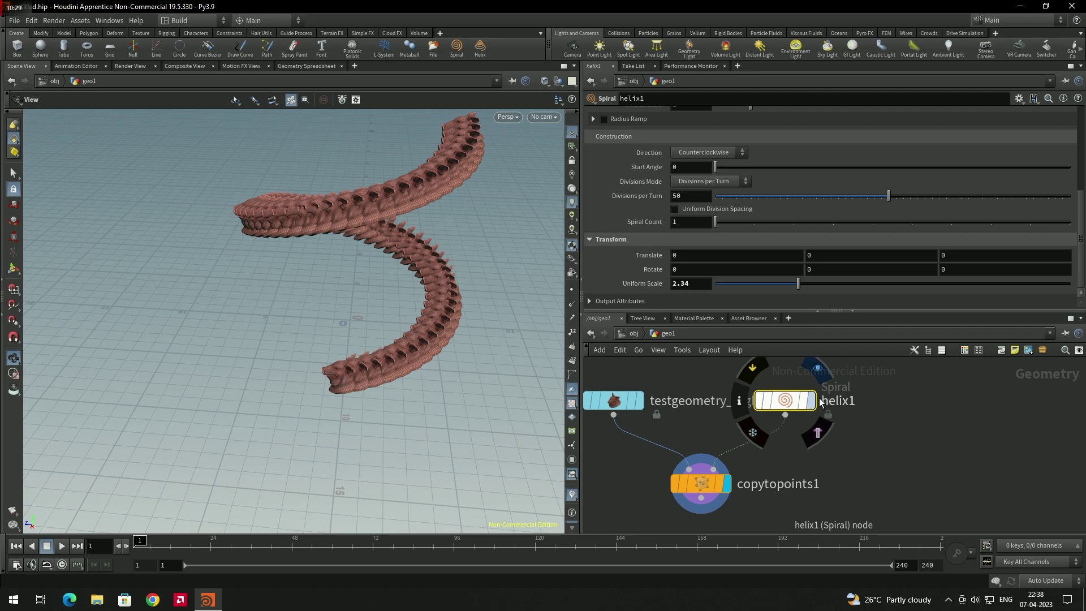
{"action": "left_click", "coordinate": [810, 400]}
{"action": "left_click_drag", "start_coordinate": [447, 294], "coordinate": [446, 286]}
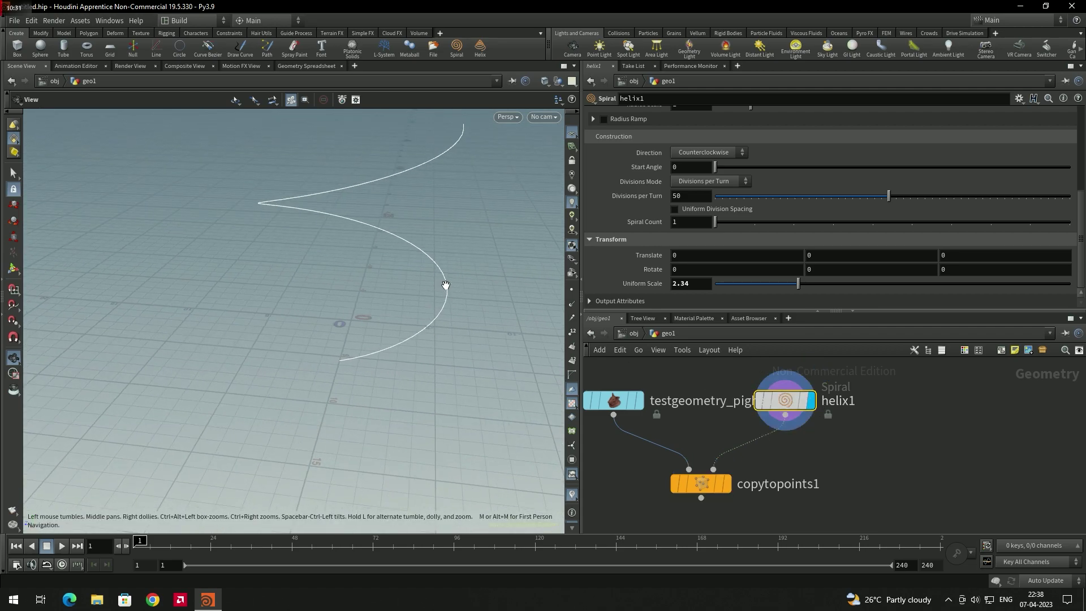
{"action": "left_click", "coordinate": [571, 289]}
{"action": "mouse_move", "coordinate": [796, 400]}
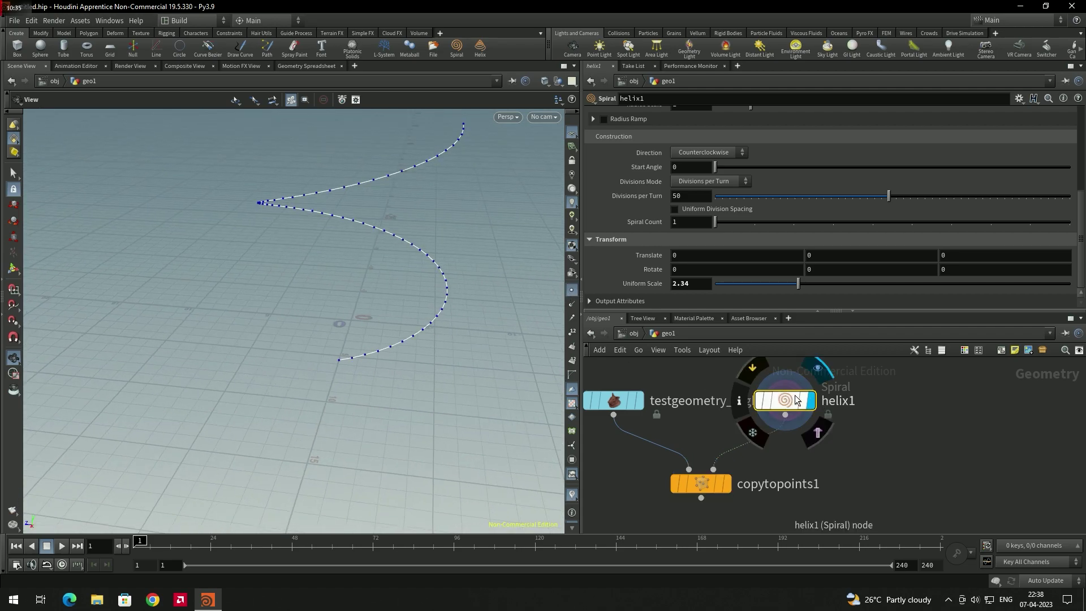
{"action": "middle_click", "coordinate": [798, 400]}
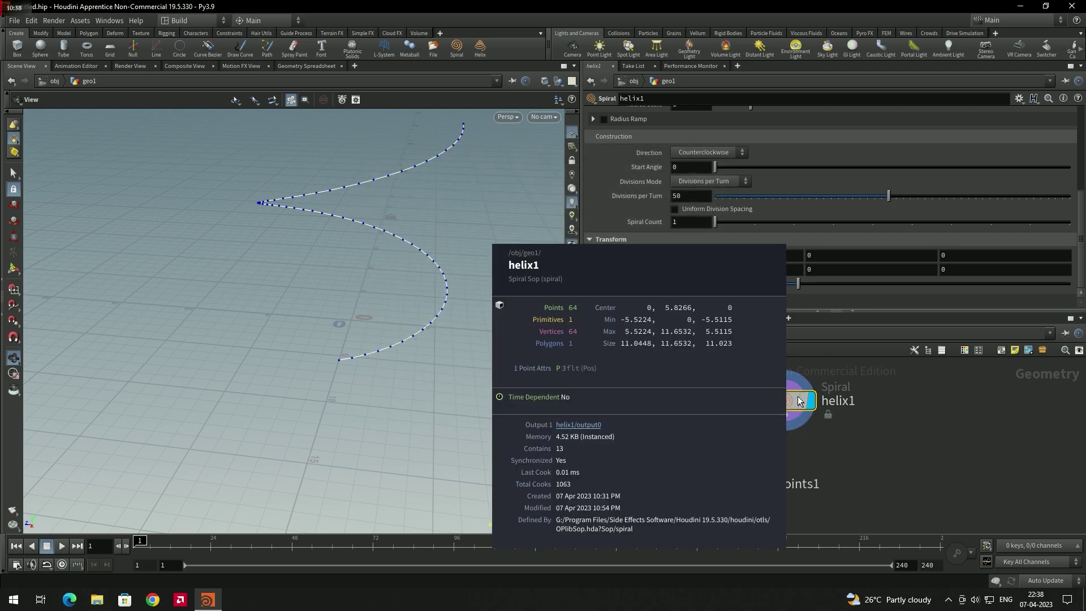
{"action": "middle_click_drag", "start_coordinate": [798, 400], "coordinate": [723, 396]}
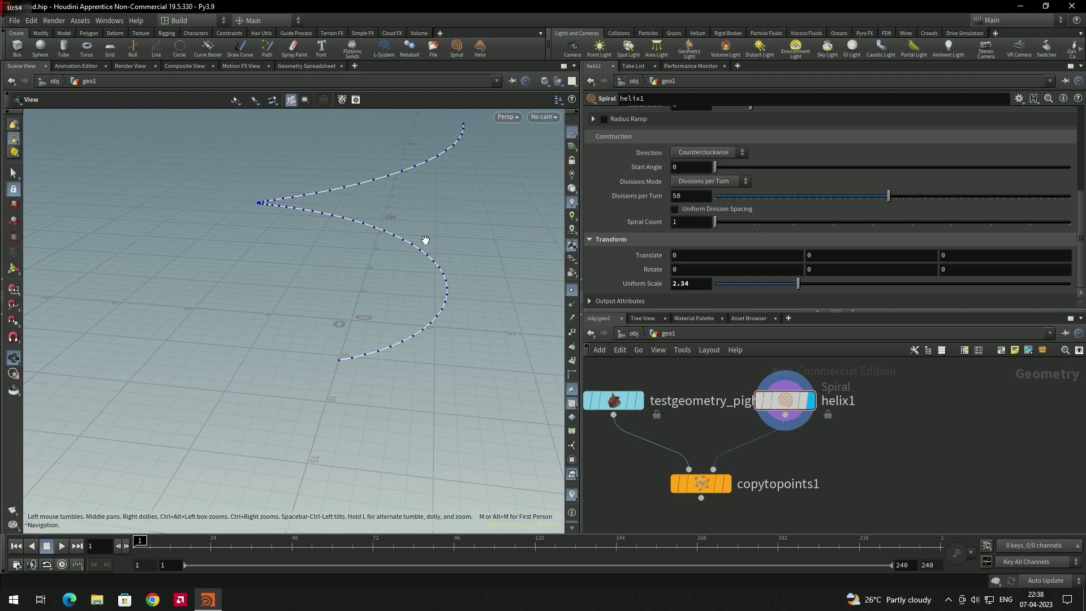
Insert an Orientation along Curve node between the helix and Copy to Points nodes, and show its point normals
{"action": "key", "text": "l"}
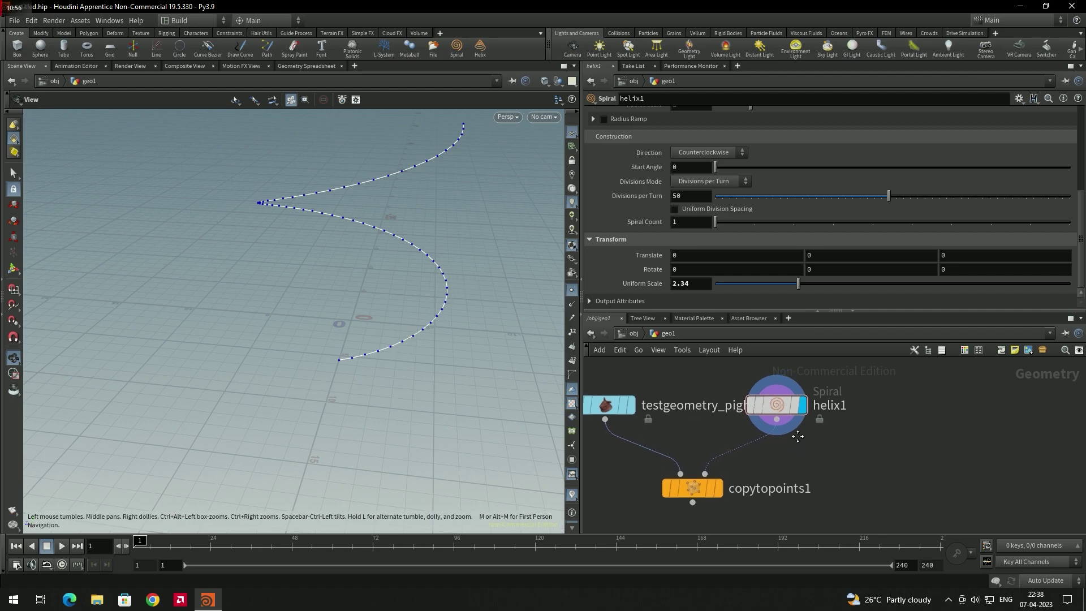
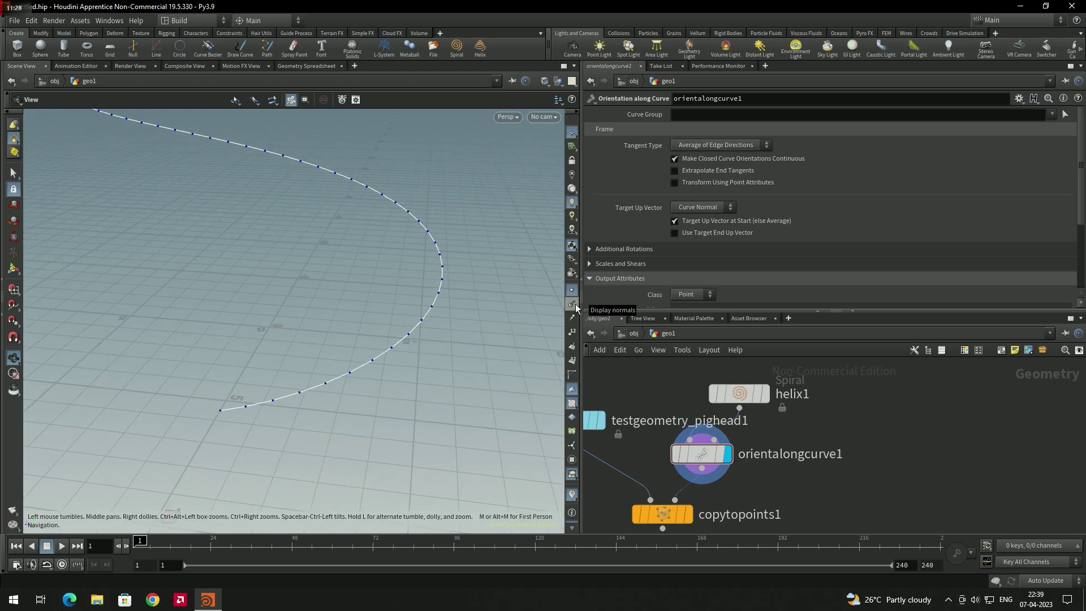
{"action": "left_click", "coordinate": [572, 303]}
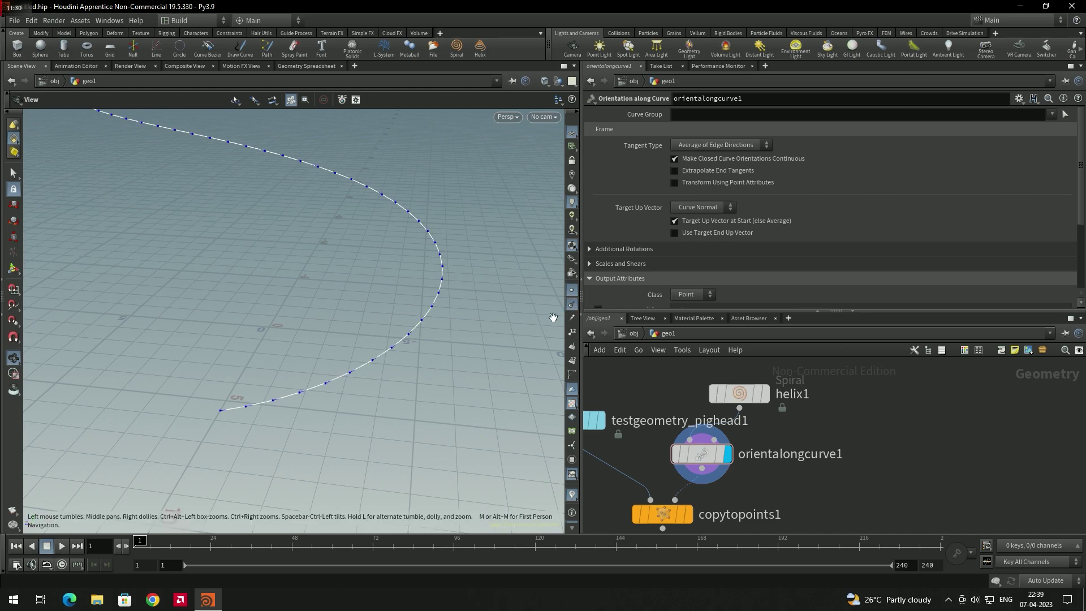
{"action": "left_click_drag", "start_coordinate": [423, 354], "coordinate": [390, 353]}
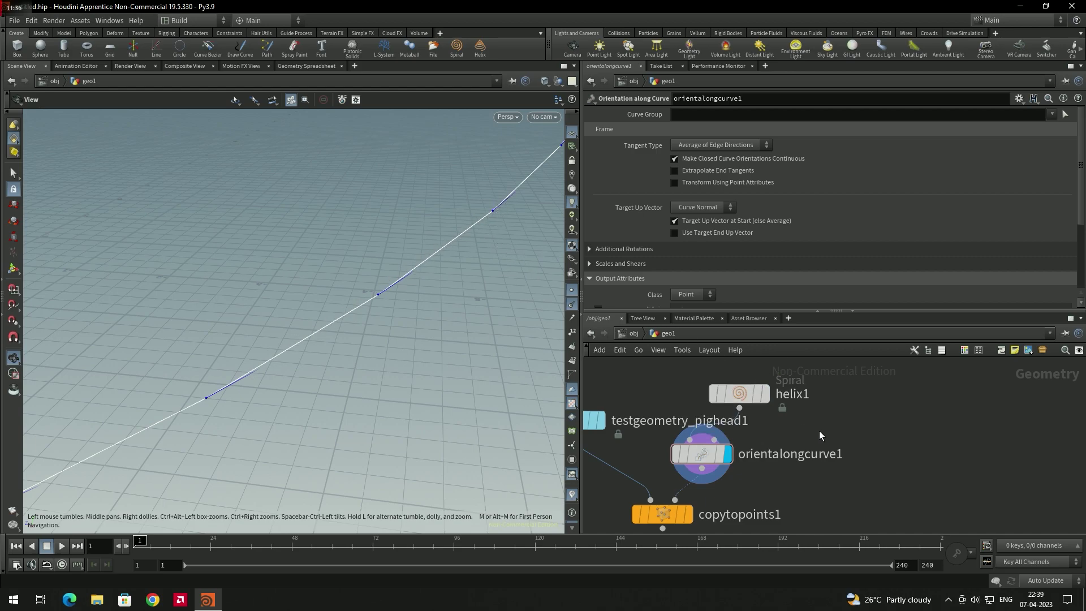
Detach the Orientation along Curve node to check the helix alone for normals, and reinsert it before Copy to Points
{"action": "left_click_drag", "start_coordinate": [708, 456], "coordinate": [891, 459]}
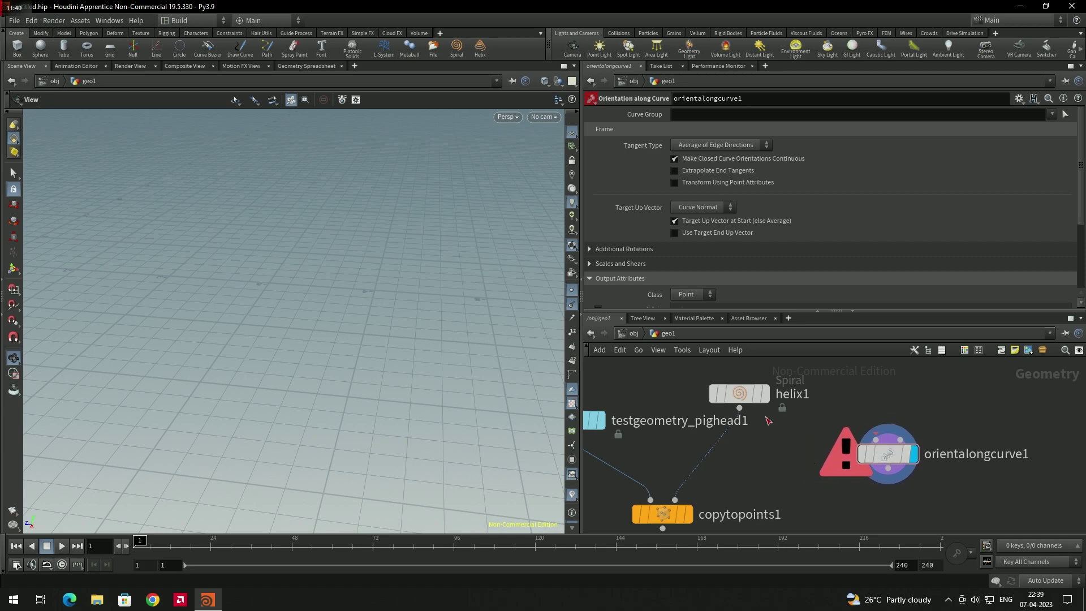
{"action": "left_click", "coordinate": [765, 395]}
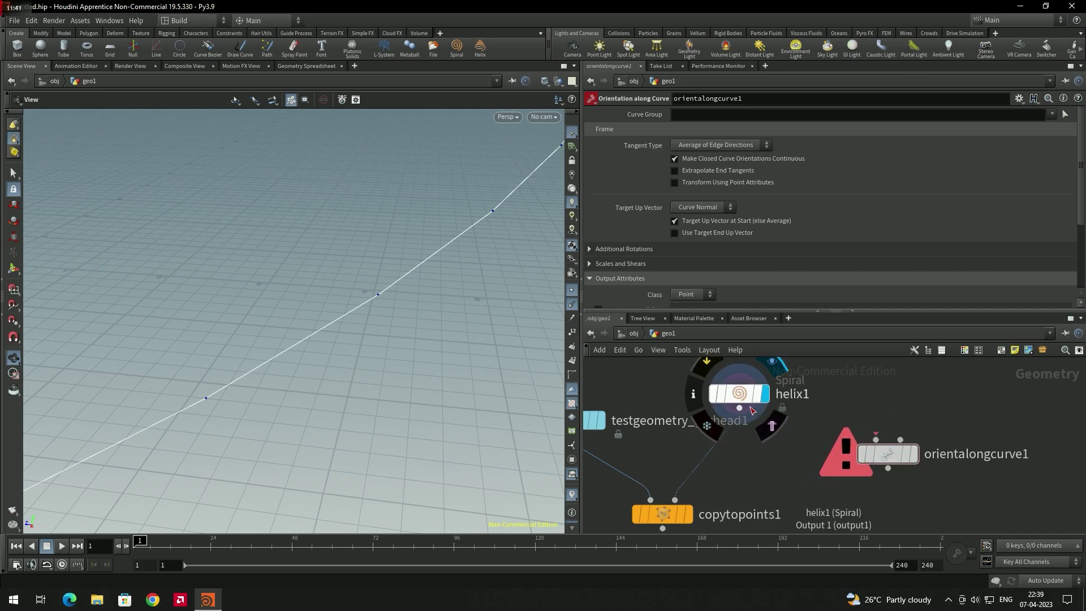
{"action": "left_click", "coordinate": [573, 306]}
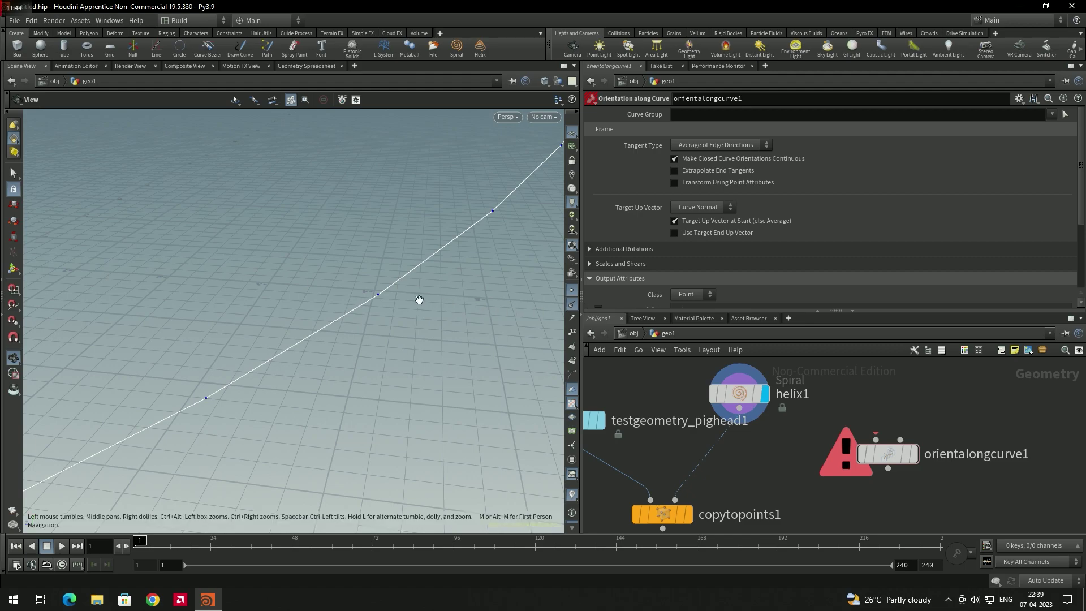
{"action": "left_click_drag", "start_coordinate": [375, 291], "coordinate": [382, 312]}
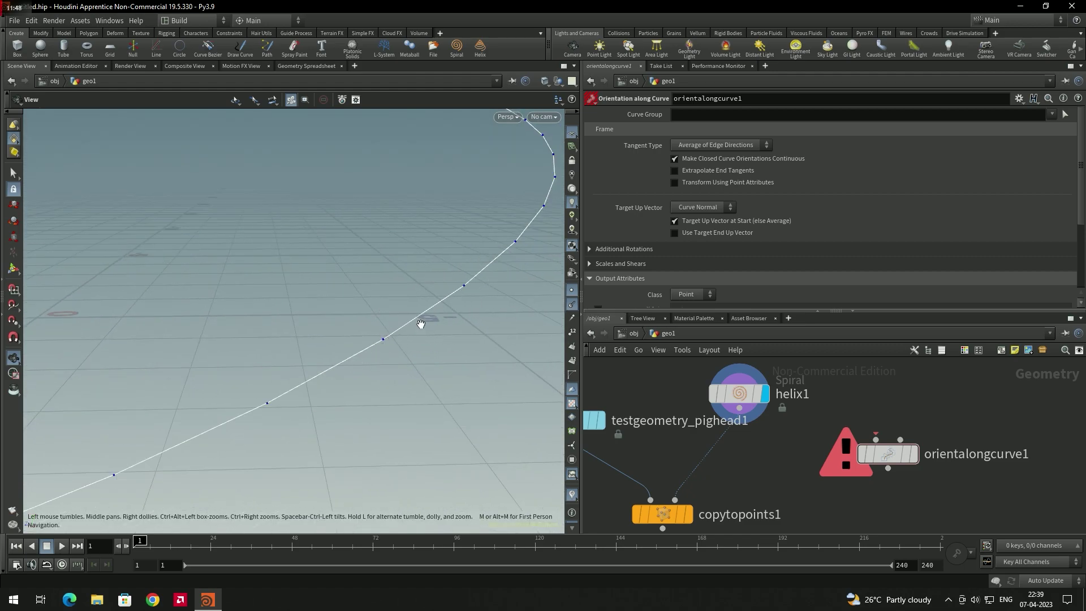
{"action": "left_click_drag", "start_coordinate": [891, 454], "coordinate": [723, 461]}
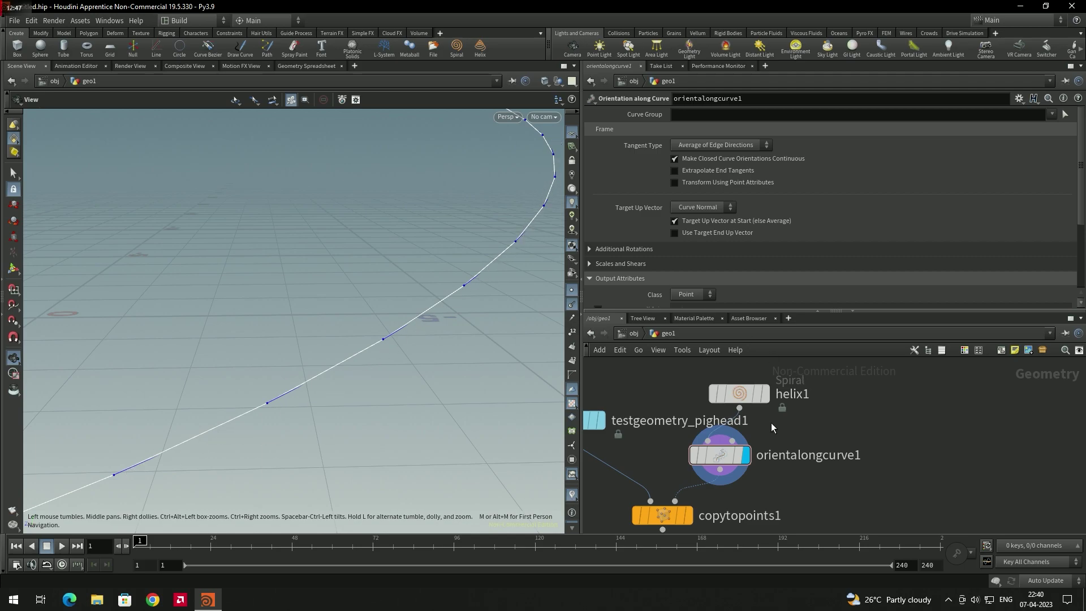
Hide the points in the viewport and display the Copy to Points node to view the oriented pig heads
{"action": "left_click", "coordinate": [572, 290]}
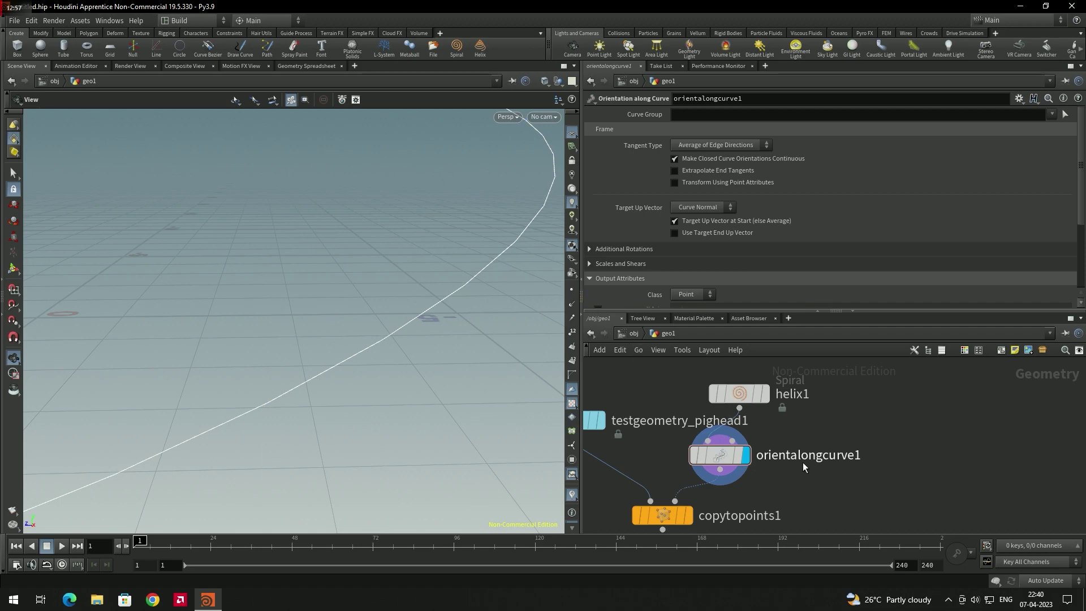
{"action": "scroll", "coordinate": [803, 463], "scroll_direction": "down", "scroll_amount": 2}
{"action": "middle_click_drag", "start_coordinate": [801, 462], "coordinate": [714, 444]}
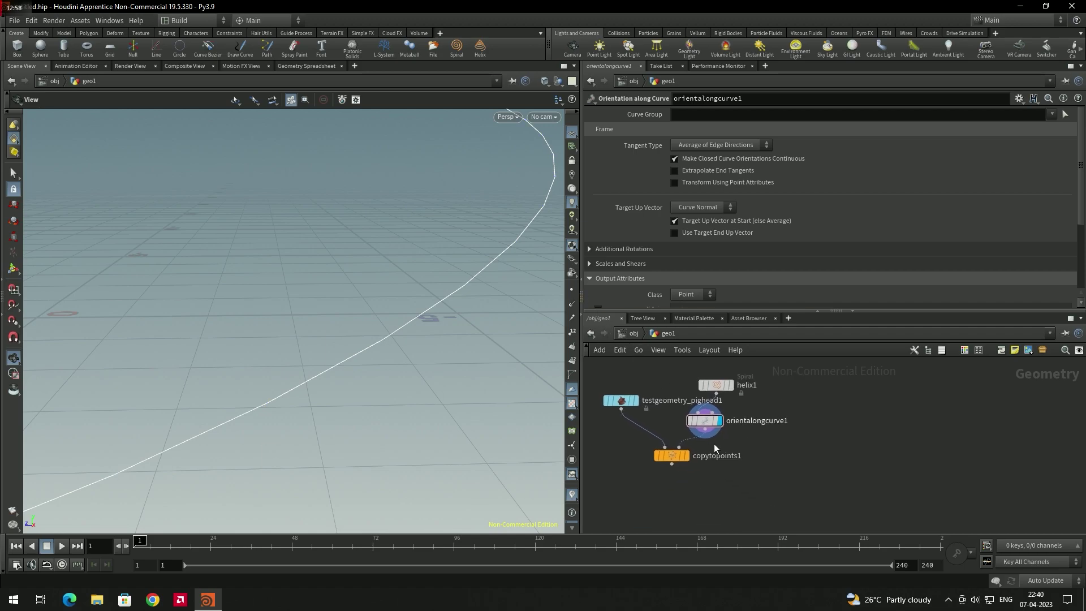
{"action": "left_click", "coordinate": [679, 459]}
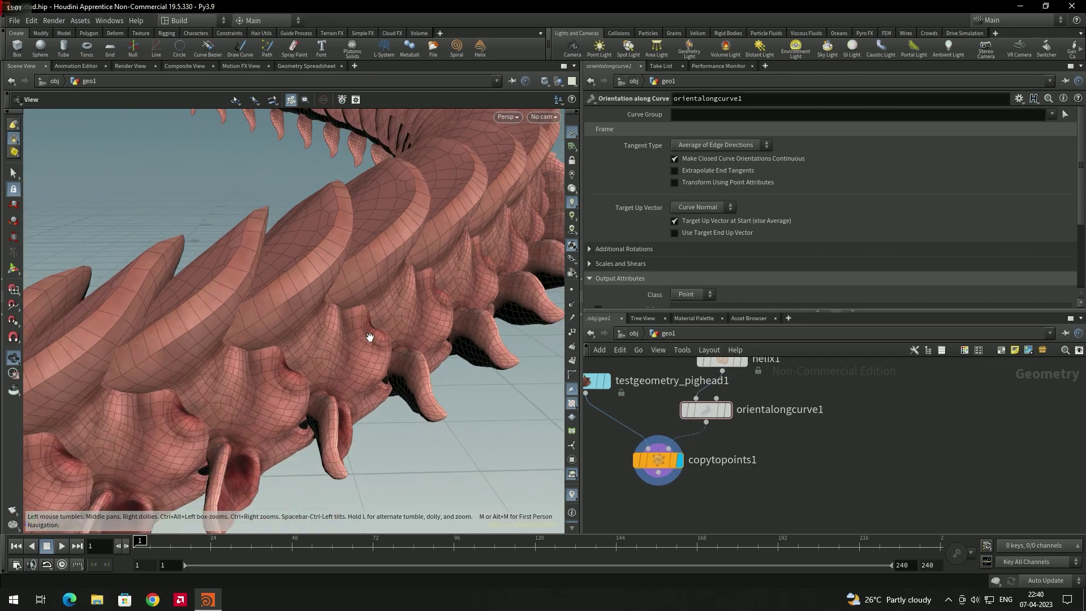
{"action": "scroll", "coordinate": [371, 337], "scroll_direction": "down", "scroll_amount": 4}
{"action": "left_click_drag", "start_coordinate": [361, 359], "coordinate": [369, 425]}
{"action": "middle_click_drag", "start_coordinate": [834, 383], "coordinate": [816, 419]}
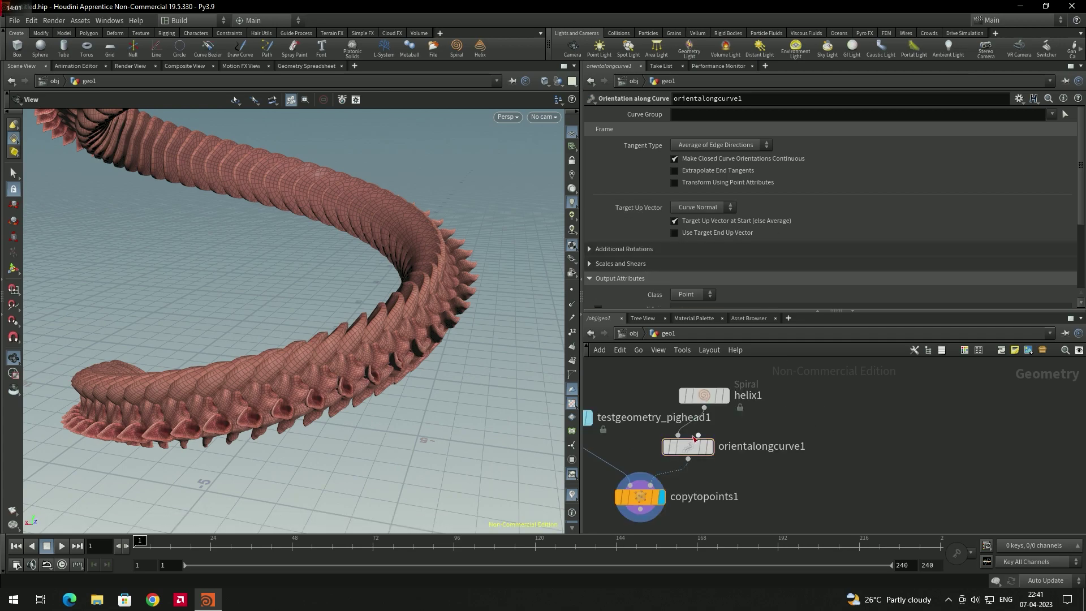
Set the Orientation along Curve node's target up vector to Y Axis and check the pig heads along the curve
{"action": "mouse_move", "coordinate": [689, 451]}
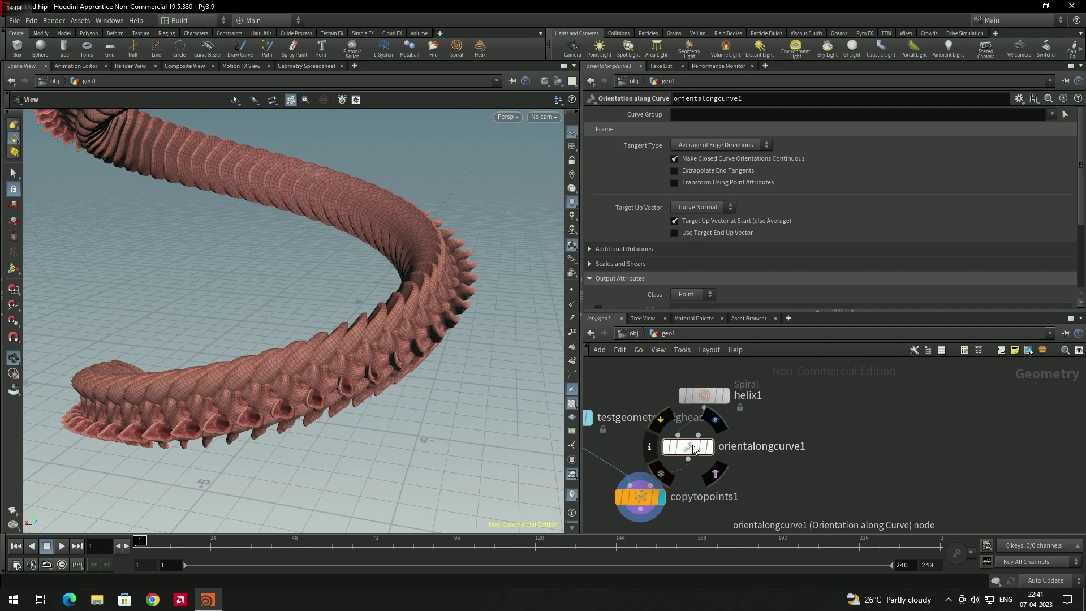
{"action": "left_click", "coordinate": [696, 207]}
{"action": "left_click", "coordinate": [681, 242]}
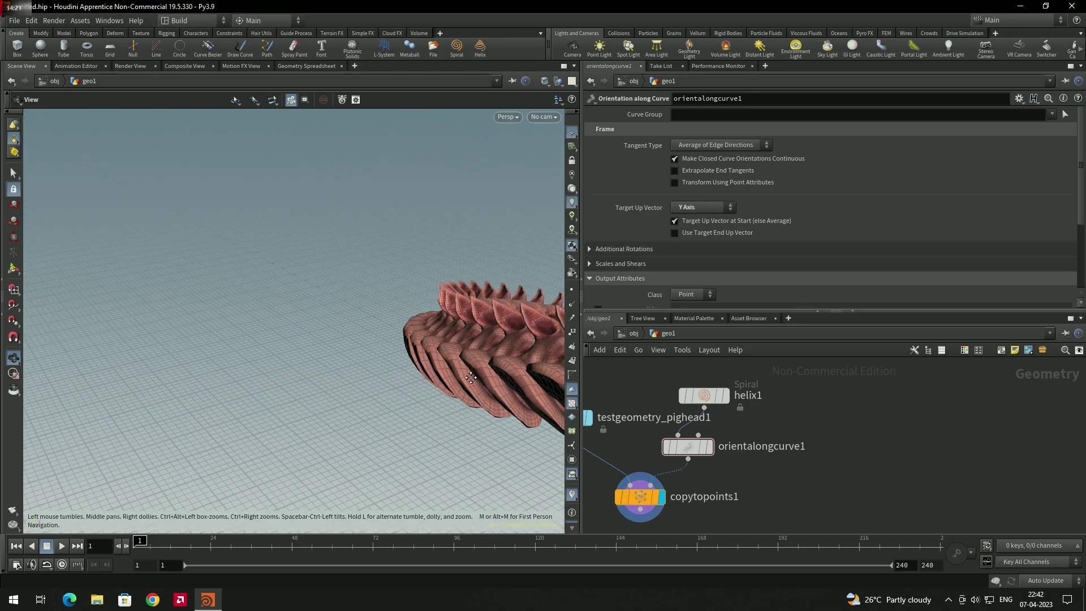
{"action": "left_click_drag", "start_coordinate": [470, 378], "coordinate": [187, 357]}
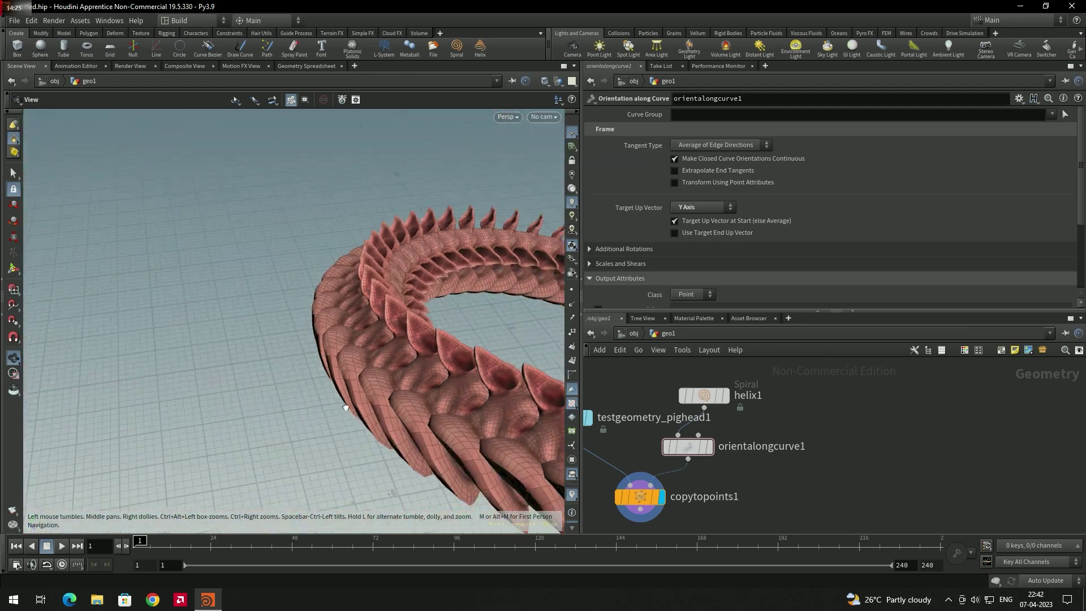
{"action": "left_click_drag", "start_coordinate": [538, 396], "coordinate": [493, 408]}
{"action": "left_click_drag", "start_coordinate": [214, 369], "coordinate": [557, 435]}
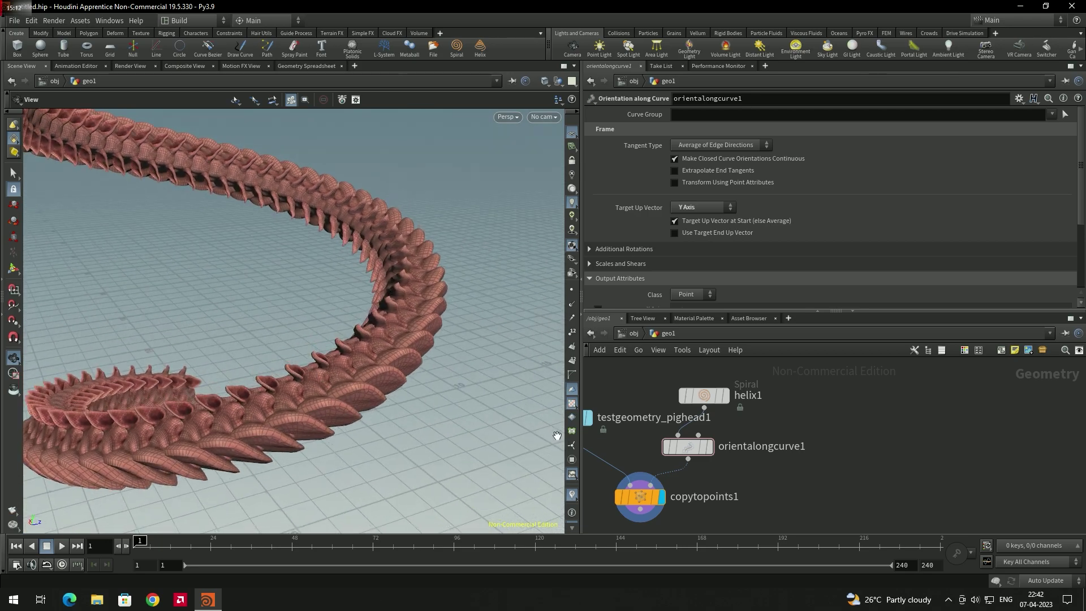
Apply roll and twist in the Orientation along Curve node's additional rotations, with Roll 54.8 and Partial Twist 61.1
{"action": "left_click", "coordinate": [688, 447]}
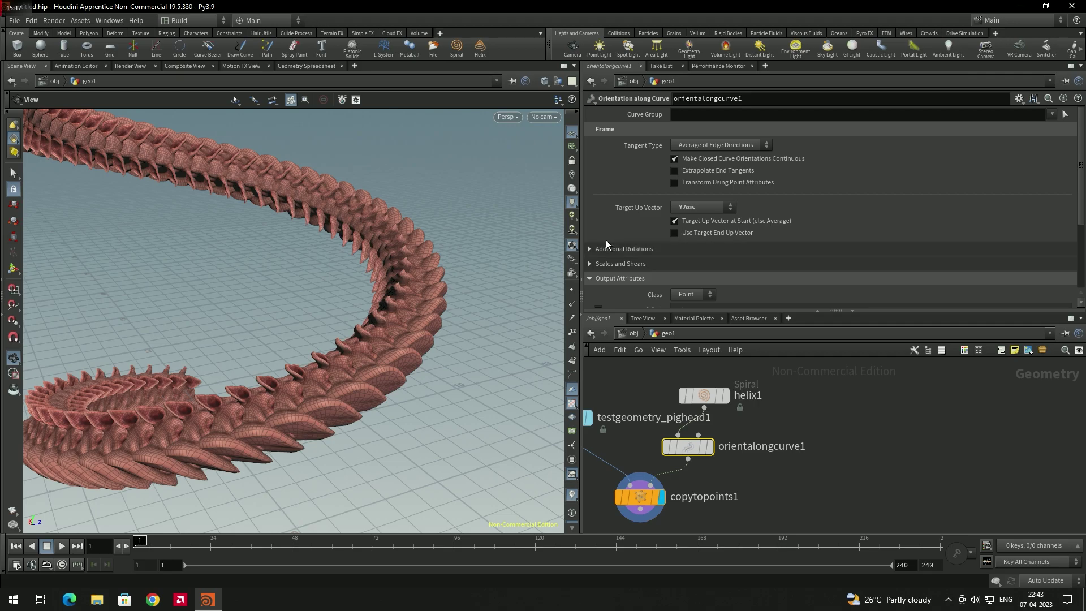
{"action": "left_click", "coordinate": [588, 250]}
{"action": "scroll", "coordinate": [609, 242], "scroll_direction": "down", "scroll_amount": 1}
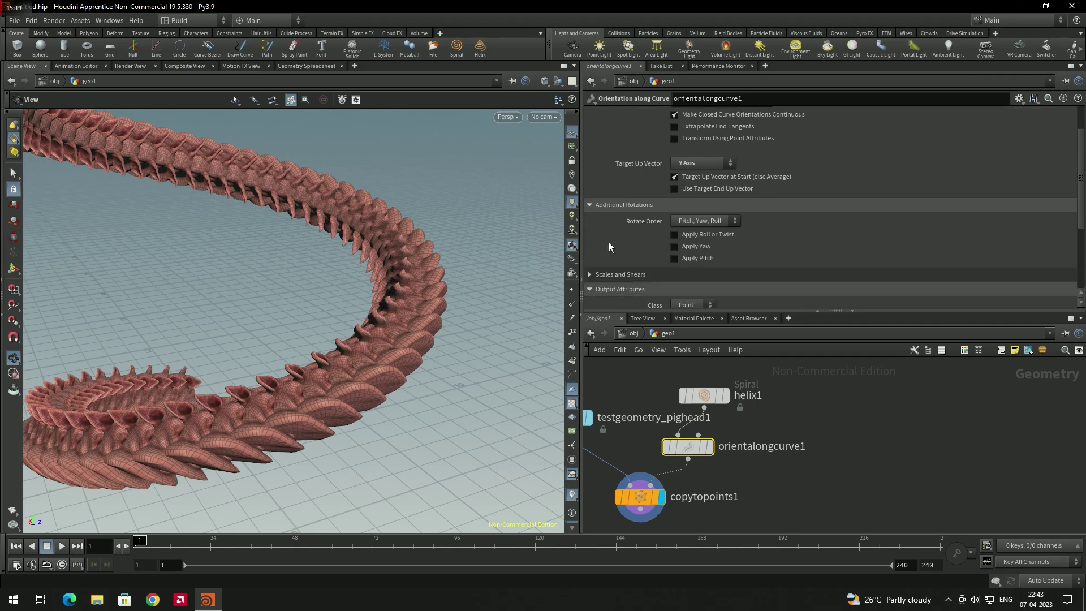
{"action": "left_click", "coordinate": [676, 234]}
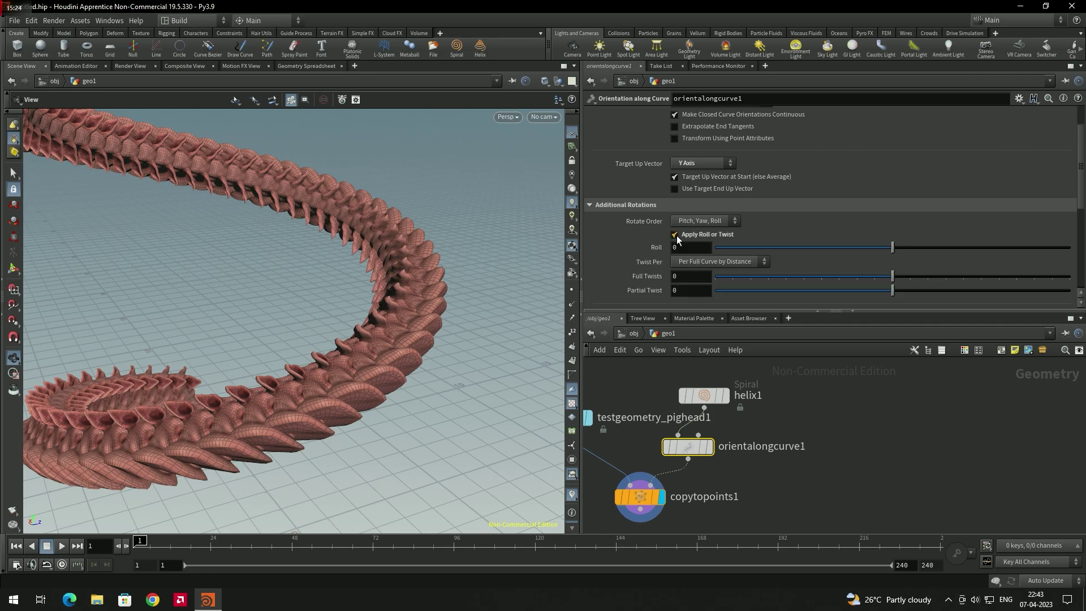
{"action": "left_click_drag", "start_coordinate": [892, 248], "coordinate": [946, 247]}
{"action": "left_click_drag", "start_coordinate": [892, 276], "coordinate": [924, 276]}
{"action": "key", "text": "ctrl+z"}
{"action": "key", "text": "ctrl+z"}
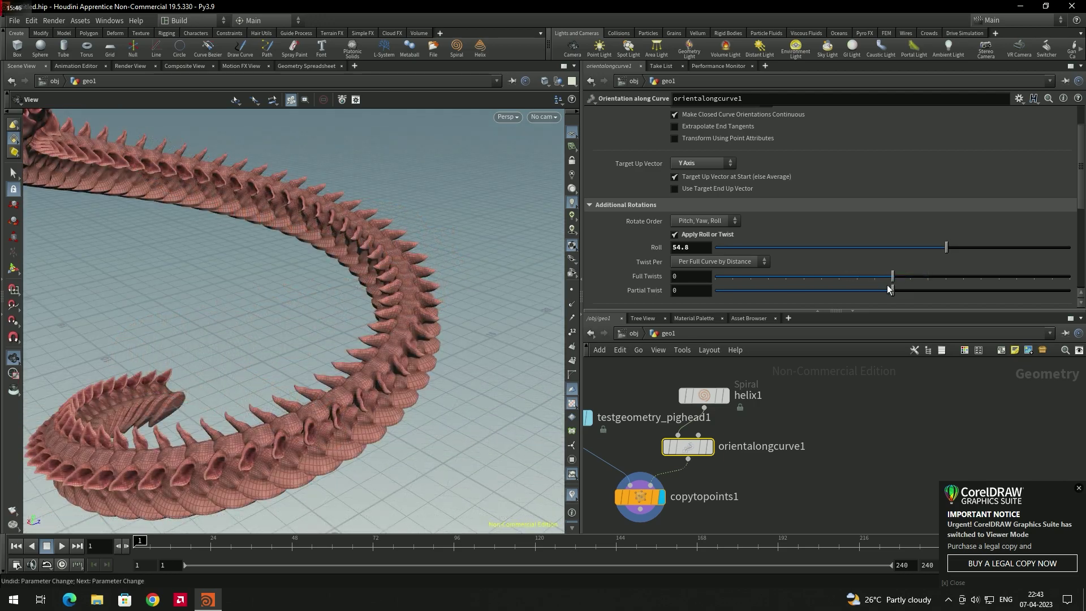
{"action": "left_click_drag", "start_coordinate": [893, 290], "coordinate": [813, 292]}
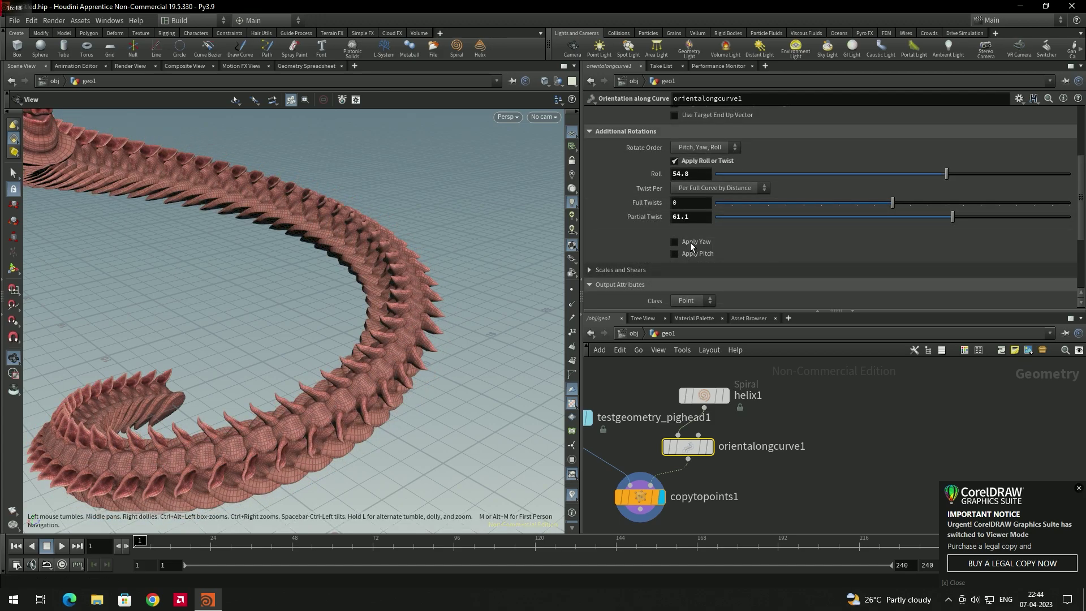
Apply yaw in the Orientation along Curve node, with Yaw 27.8 and Incremental Yaw -18.1
{"action": "left_click", "coordinate": [691, 242]}
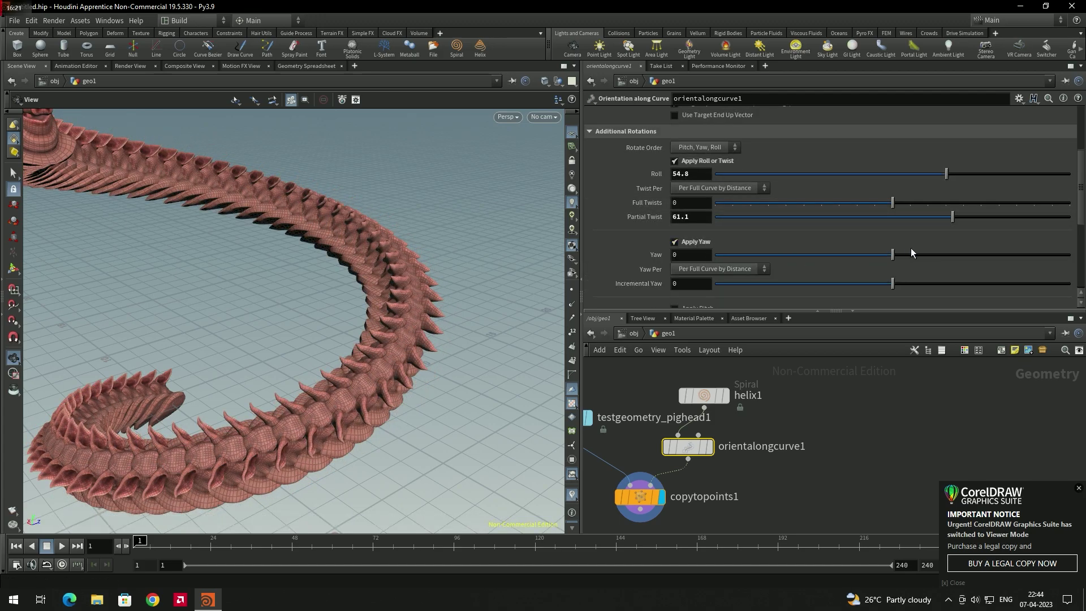
{"action": "left_click_drag", "start_coordinate": [893, 254], "coordinate": [876, 285]}
{"action": "scroll", "coordinate": [749, 300], "scroll_direction": "down", "scroll_amount": 3}
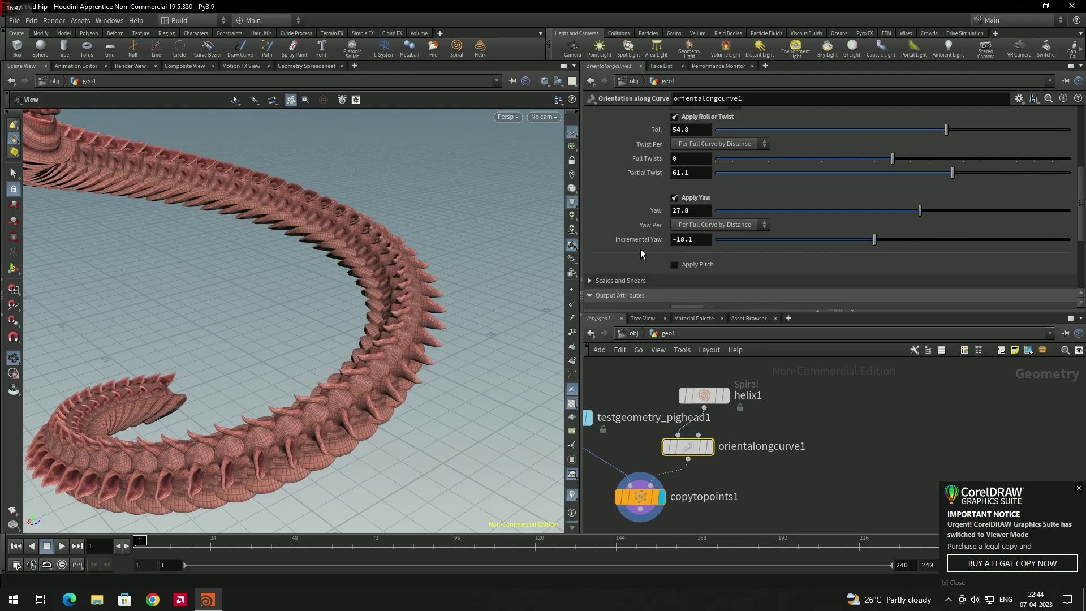
Apply a pitch of 40.5 in the Orientation along Curve node and adjust Yaw to 25.6
{"action": "left_click", "coordinate": [675, 265]}
{"action": "mouse_move", "coordinate": [894, 278]}
{"action": "left_mouse_down"}
{"action": "mouse_move", "coordinate": [814, 283]}
{"action": "mouse_move", "coordinate": [898, 285]}
{"action": "left_mouse_up"}
{"action": "mouse_move", "coordinate": [920, 211]}
{"action": "left_mouse_down"}
{"action": "mouse_move", "coordinate": [858, 220]}
{"action": "mouse_move", "coordinate": [924, 220]}
{"action": "left_mouse_up"}
{"action": "left_click_drag", "start_coordinate": [896, 277], "coordinate": [932, 277]}
{"action": "left_click_drag", "start_coordinate": [532, 262], "coordinate": [366, 237]}
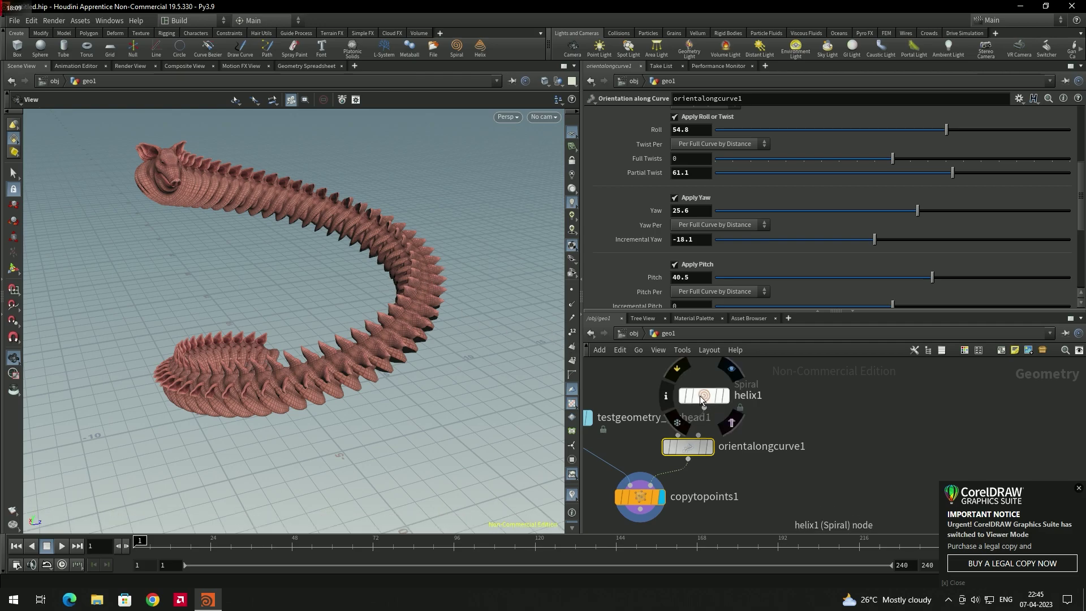
Display the helix node on its own and show its points in the viewport
{"action": "middle_click_drag", "start_coordinate": [812, 400], "coordinate": [803, 422]}
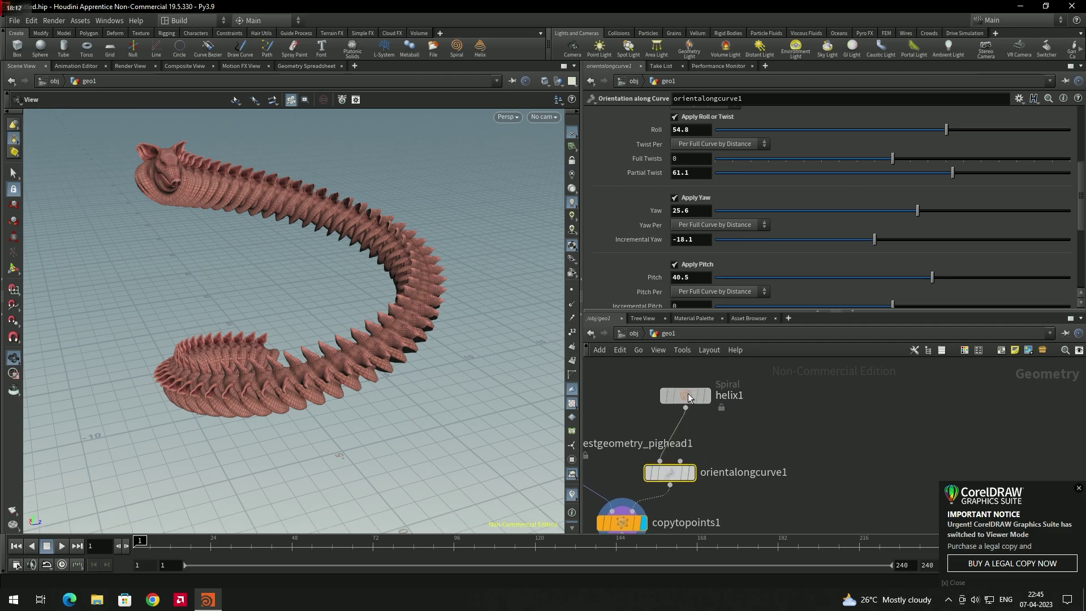
{"action": "left_click", "coordinate": [708, 391]}
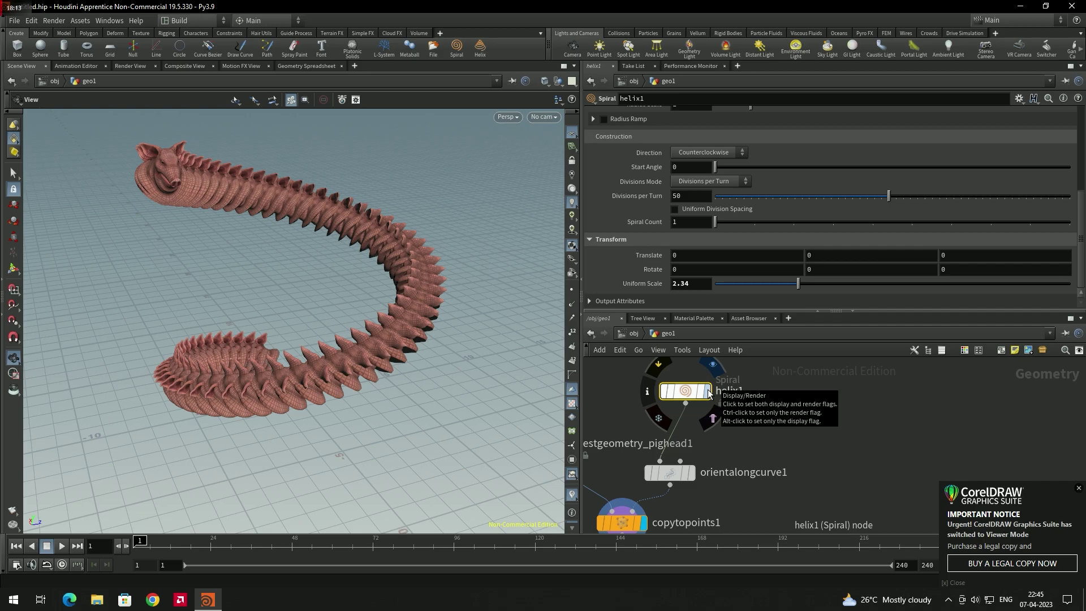
{"action": "left_click", "coordinate": [708, 390]}
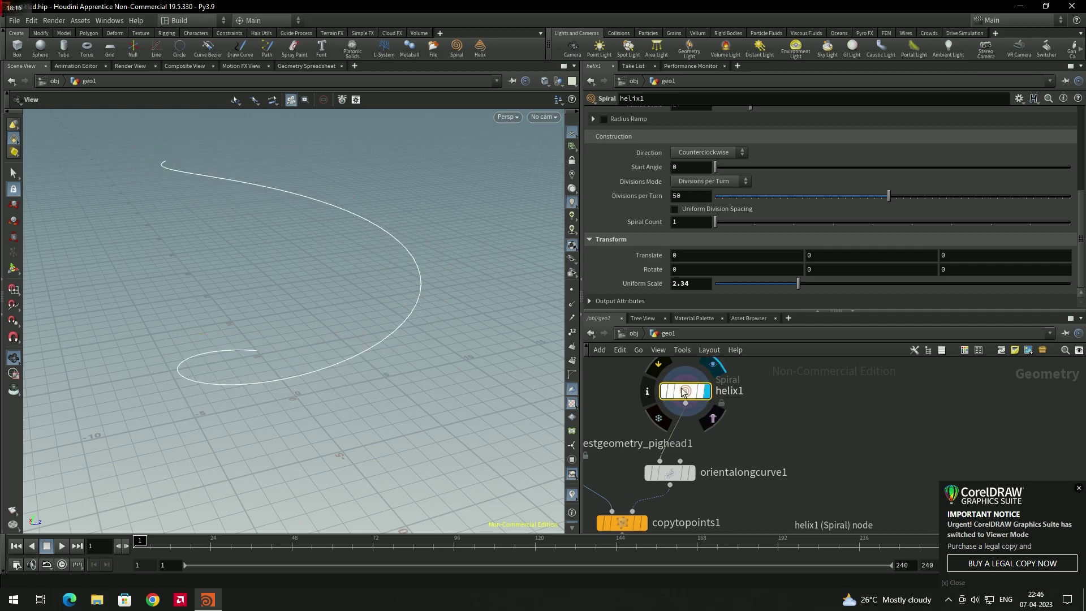
{"action": "left_click", "coordinate": [568, 292]}
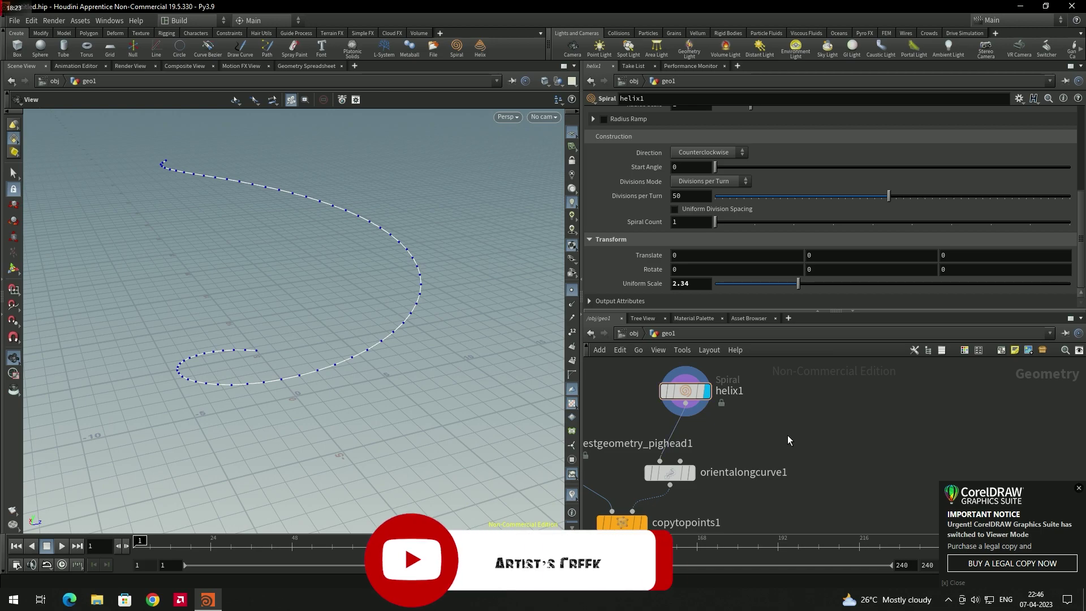
Make room below the helix node and insert a Resample node between it and Orientation along Curve
{"action": "middle_click_drag", "start_coordinate": [782, 438], "coordinate": [793, 483]}
{"action": "mouse_move", "coordinate": [707, 437]}
{"action": "left_click_drag", "start_coordinate": [708, 437], "coordinate": [685, 399]}
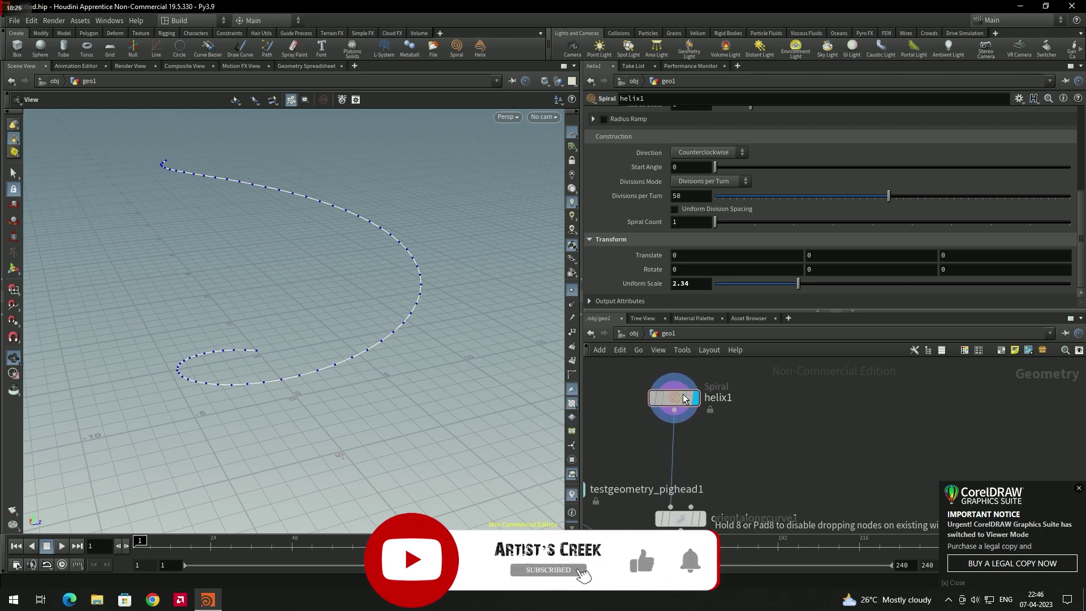
{"action": "key", "text": "Tab"}
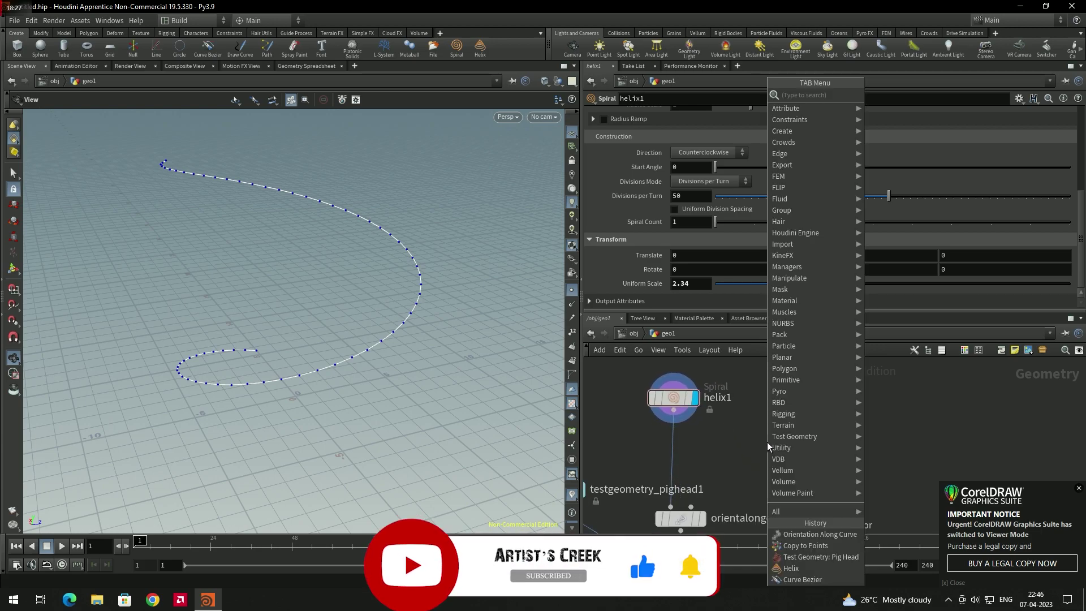
{"action": "type", "text": "res"}
{"action": "left_click", "coordinate": [932, 117]}
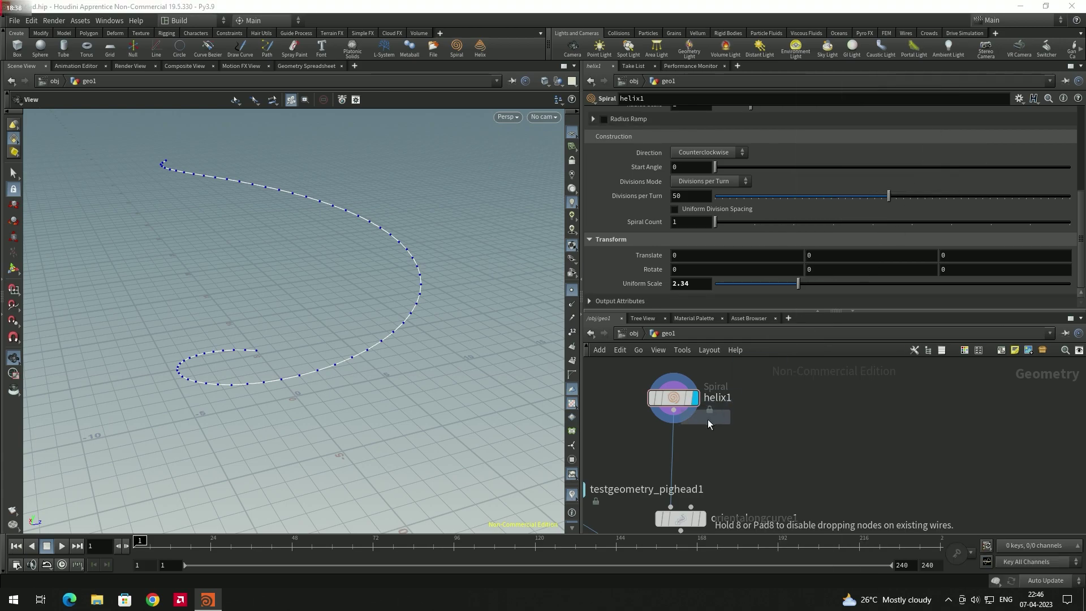
{"action": "left_click", "coordinate": [700, 456]}
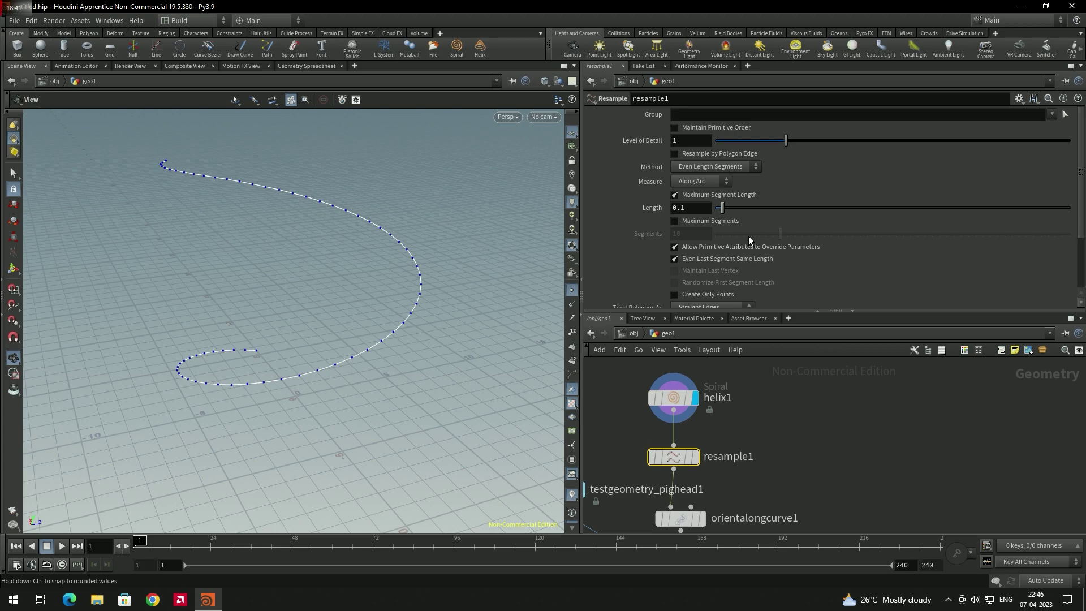
Enable Maximum Segments on the Resample node, display the node, and set Segments to 16
{"action": "scroll", "coordinate": [748, 235], "scroll_direction": "down", "scroll_amount": 2}
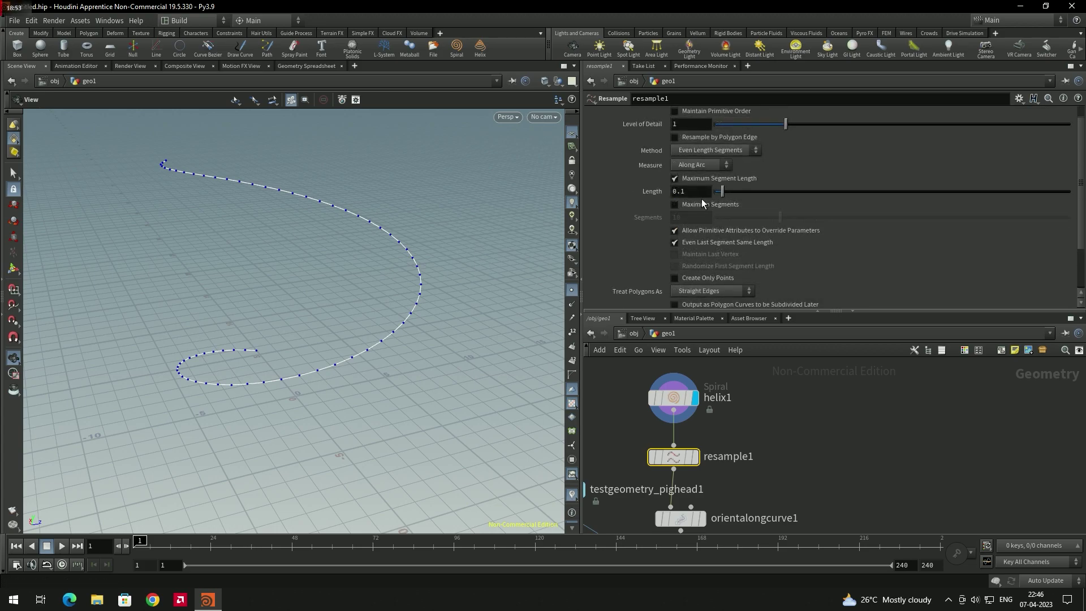
{"action": "left_click", "coordinate": [697, 203]}
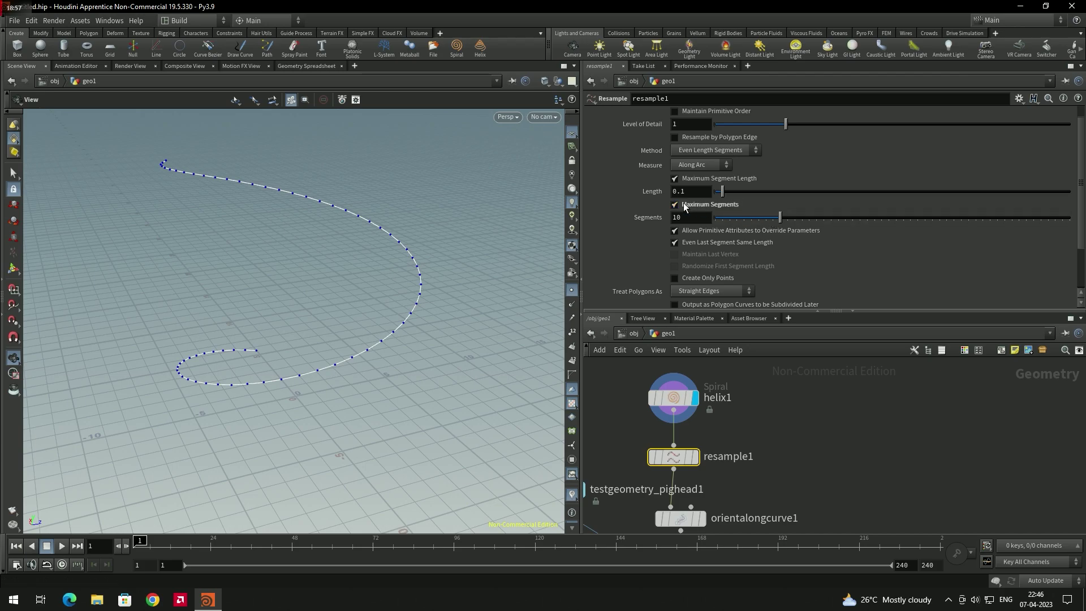
{"action": "left_click_drag", "start_coordinate": [779, 219], "coordinate": [752, 222]}
{"action": "left_click", "coordinate": [697, 462]}
{"action": "left_click_drag", "start_coordinate": [780, 219], "coordinate": [824, 218]}
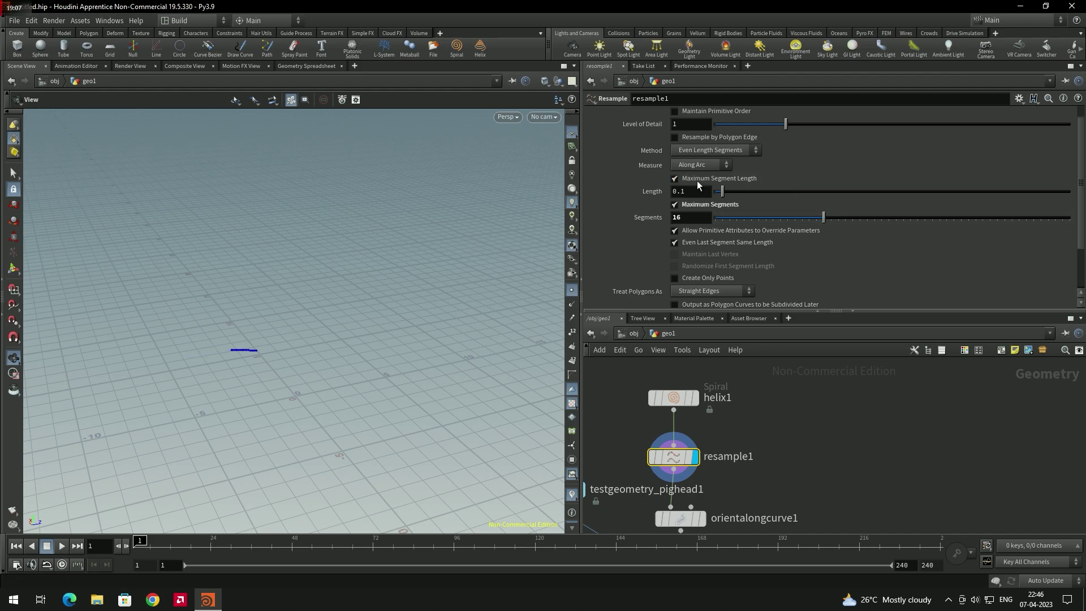
Set the Resample node's maximum segment Length to 3.158 and Segments to 19
{"action": "left_click_drag", "start_coordinate": [722, 191], "coordinate": [989, 194]}
{"action": "left_click_drag", "start_coordinate": [909, 219], "coordinate": [843, 220]}
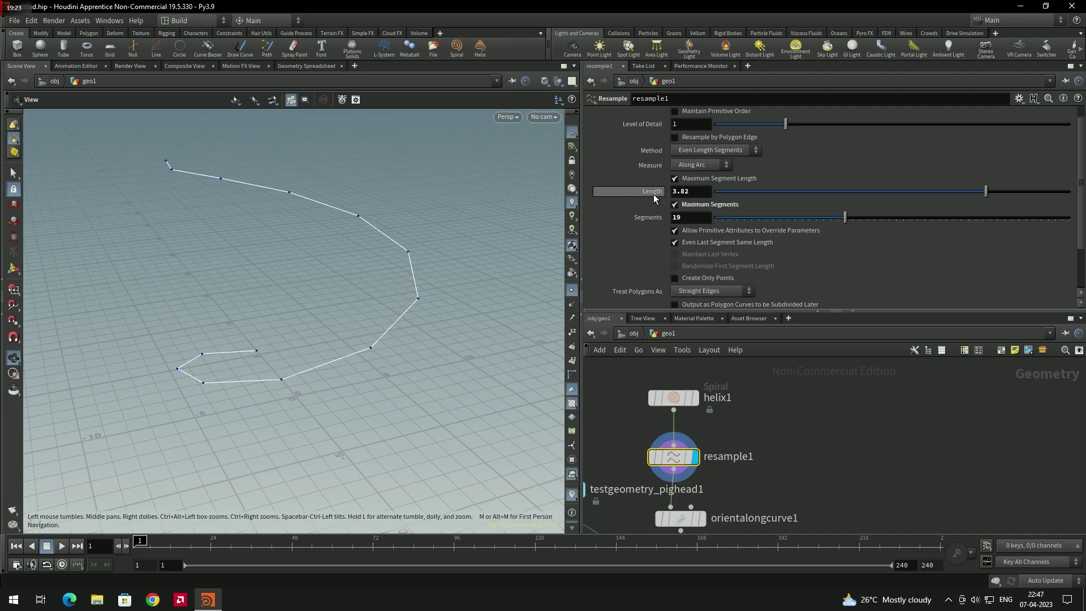
{"action": "left_click_drag", "start_coordinate": [987, 193], "coordinate": [939, 195]}
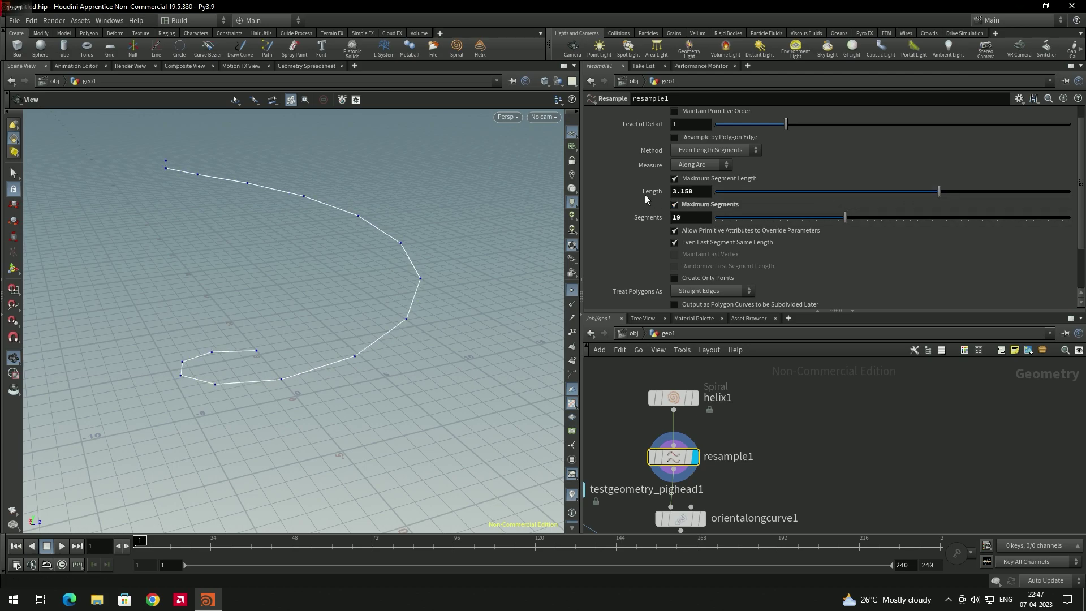
Display the Copy to Points node and hide the points to view the spaced-out pig heads
{"action": "middle_click_drag", "start_coordinate": [767, 468], "coordinate": [793, 364]}
{"action": "left_click", "coordinate": [679, 466]}
{"action": "left_click_drag", "start_coordinate": [370, 346], "coordinate": [447, 346]}
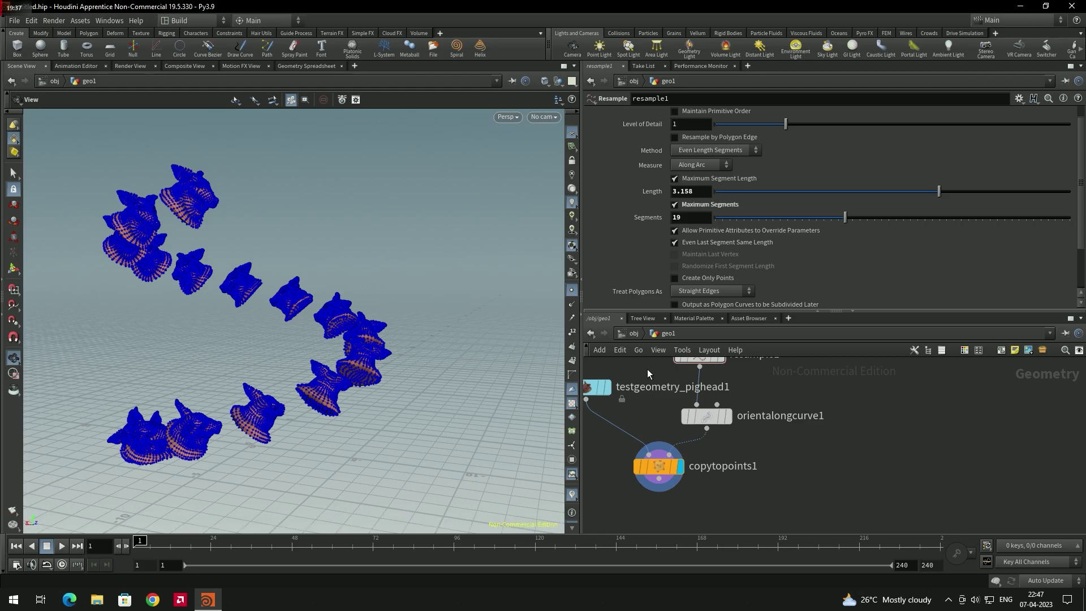
{"action": "left_click", "coordinate": [572, 290]}
{"action": "mouse_move", "coordinate": [407, 306]}
{"action": "left_mouse_down"}
{"action": "mouse_move", "coordinate": [389, 290]}
{"action": "mouse_move", "coordinate": [306, 308]}
{"action": "mouse_move", "coordinate": [317, 305]}
{"action": "left_mouse_up"}
Bring the pig heads closer together by setting the Resample node's Segments to 24 and Length to 1.826
{"action": "left_click", "coordinate": [659, 466]}
{"action": "scroll", "coordinate": [770, 452], "scroll_direction": "down", "scroll_amount": 2}
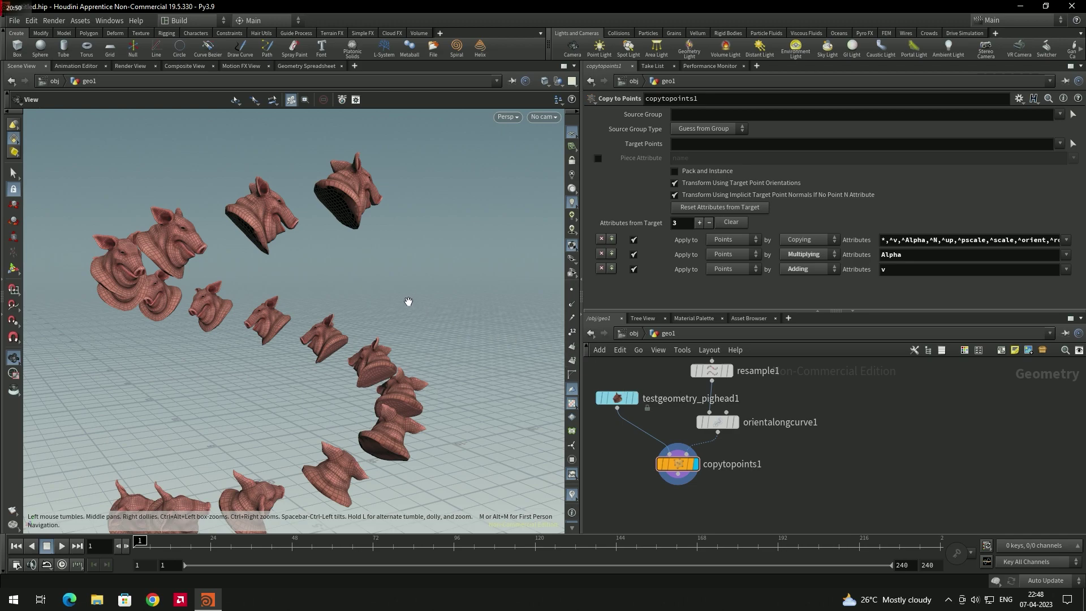
{"action": "left_click", "coordinate": [715, 422]}
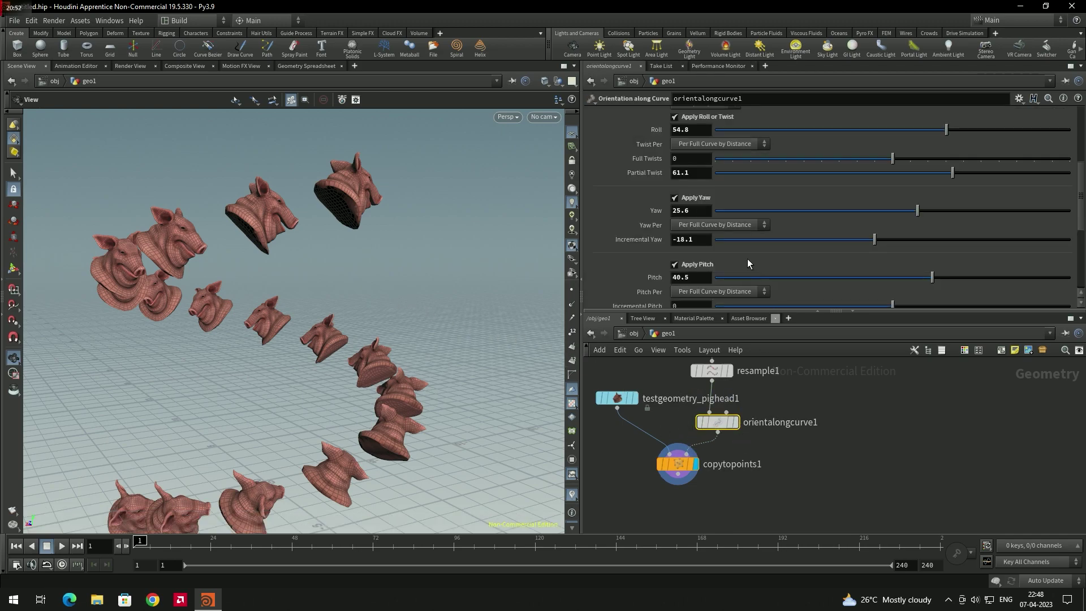
{"action": "left_click", "coordinate": [714, 374]}
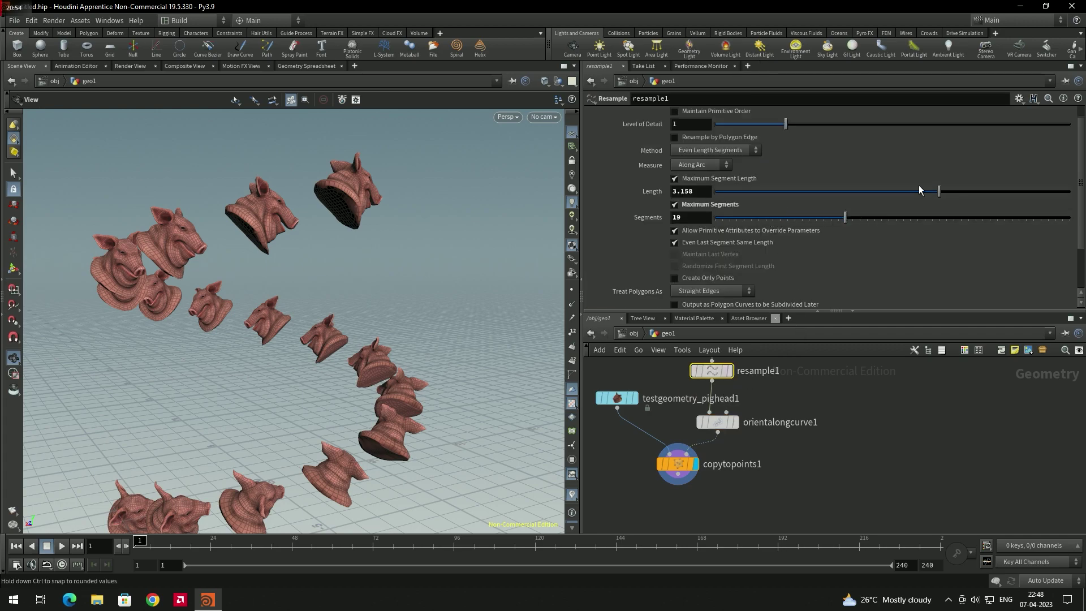
{"action": "left_click_drag", "start_coordinate": [876, 221], "coordinate": [882, 222]}
{"action": "left_click_drag", "start_coordinate": [931, 196], "coordinate": [845, 196]}
Select the Copy to Points node and examine its geometry information with Pack and Instance off
{"action": "left_click", "coordinate": [840, 394]}
{"action": "middle_click_drag", "start_coordinate": [844, 401], "coordinate": [826, 407]}
{"action": "mouse_move", "coordinate": [675, 475]}
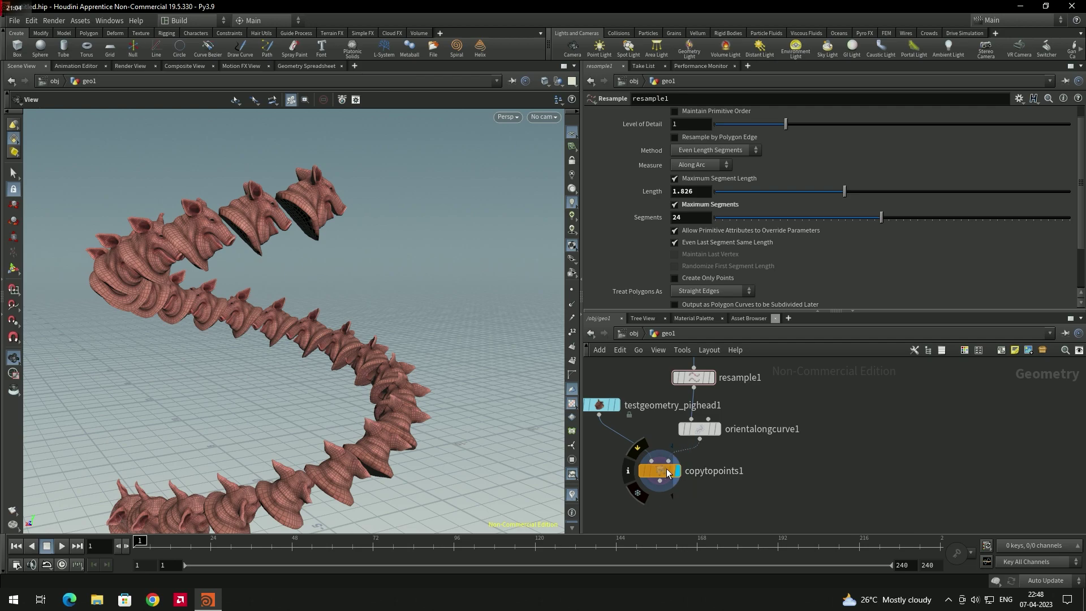
{"action": "middle_click", "coordinate": [668, 473]}
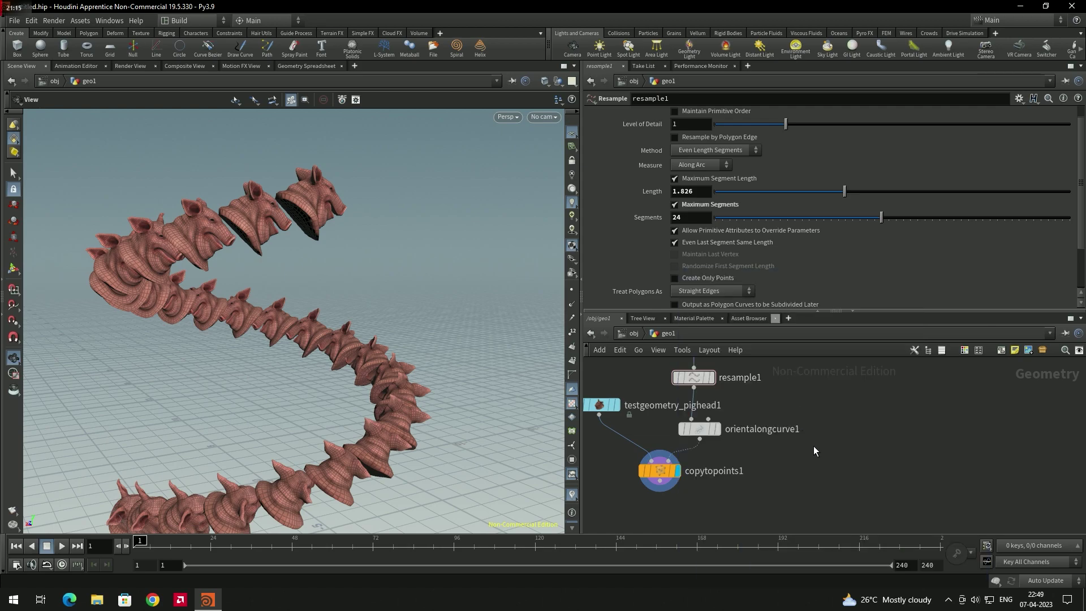
{"action": "left_click", "coordinate": [668, 474]}
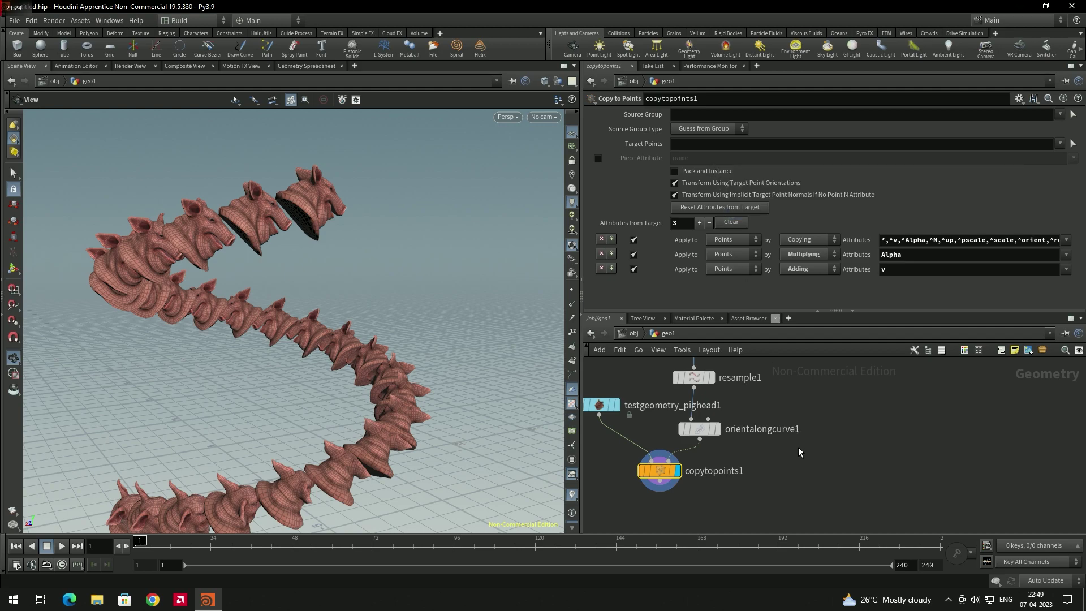
{"action": "left_click_drag", "start_coordinate": [343, 392], "coordinate": [309, 446]}
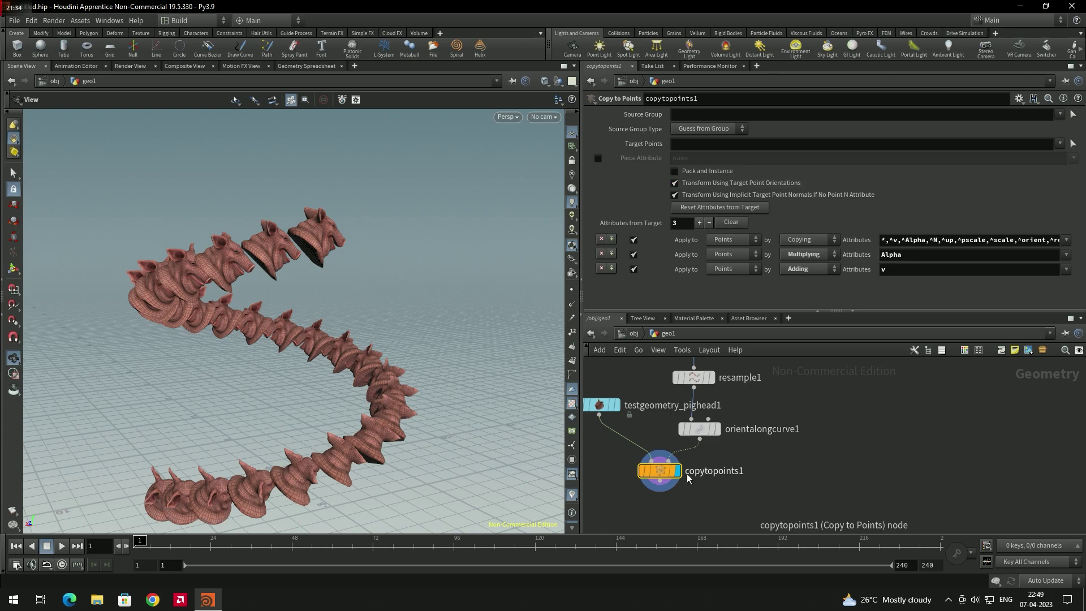
{"action": "middle_click", "coordinate": [663, 471]}
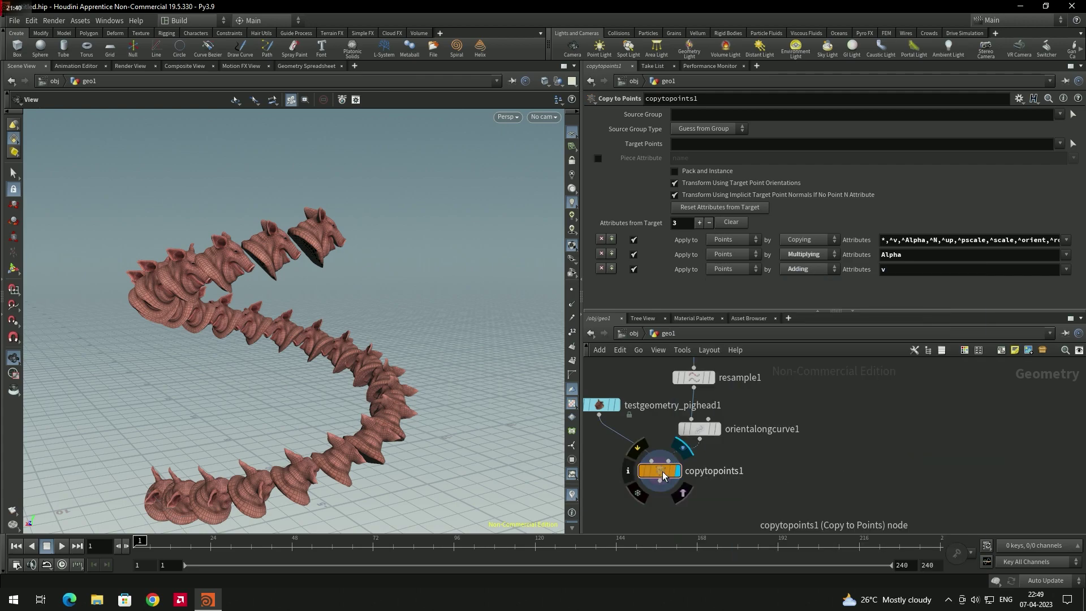
Toggle Pack and Instance on the Copy to Points node to compare its geometry information, leaving the option enabled
{"action": "left_click", "coordinate": [693, 172]}
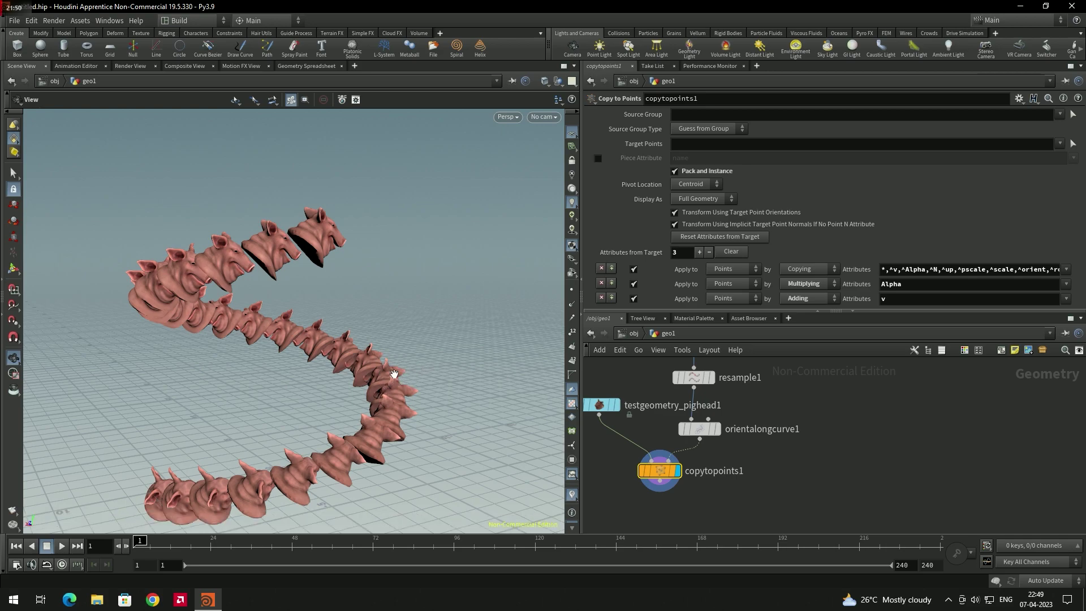
{"action": "middle_click", "coordinate": [668, 478]}
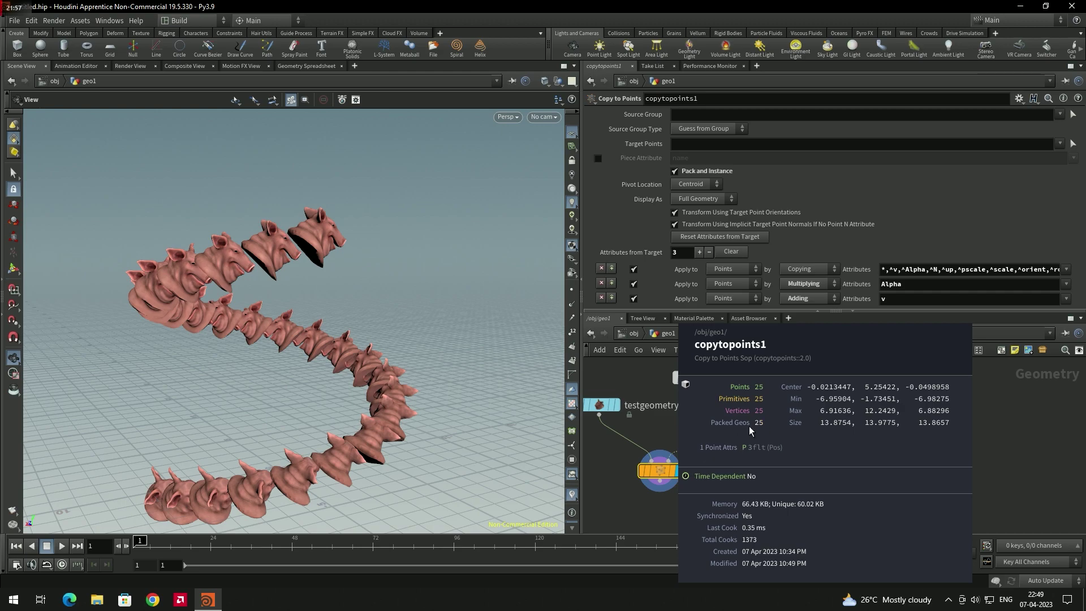
{"action": "left_click", "coordinate": [674, 171]}
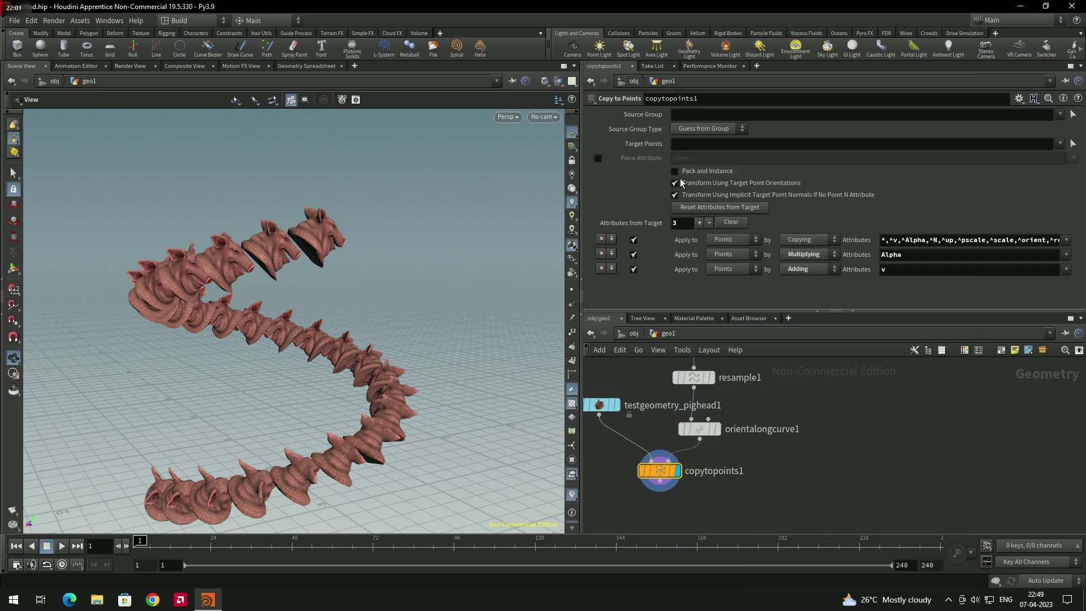
{"action": "middle_click", "coordinate": [671, 472]}
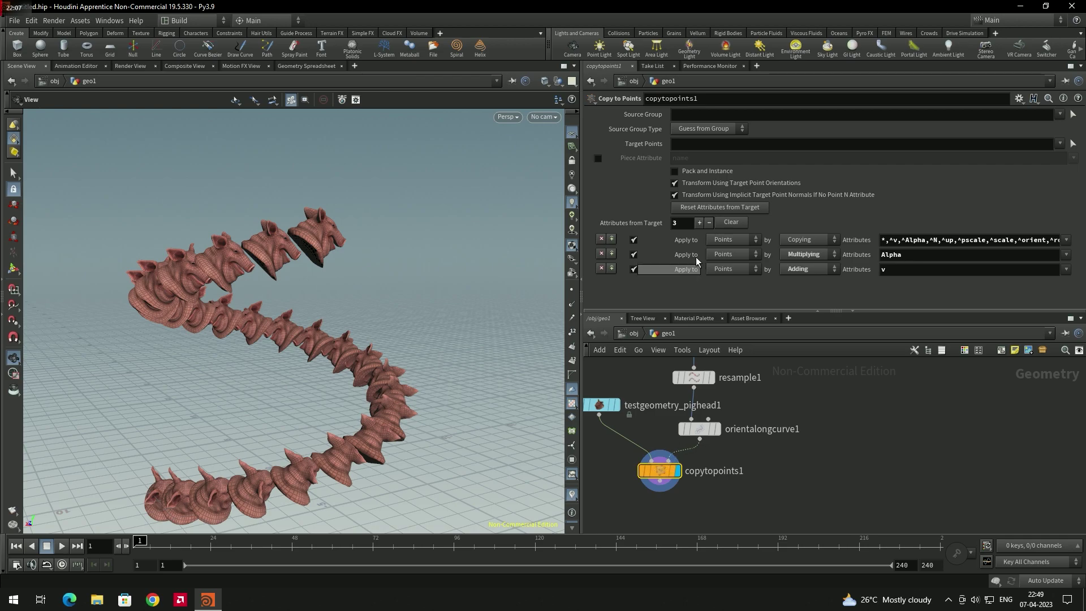
{"action": "left_click", "coordinate": [696, 175]}
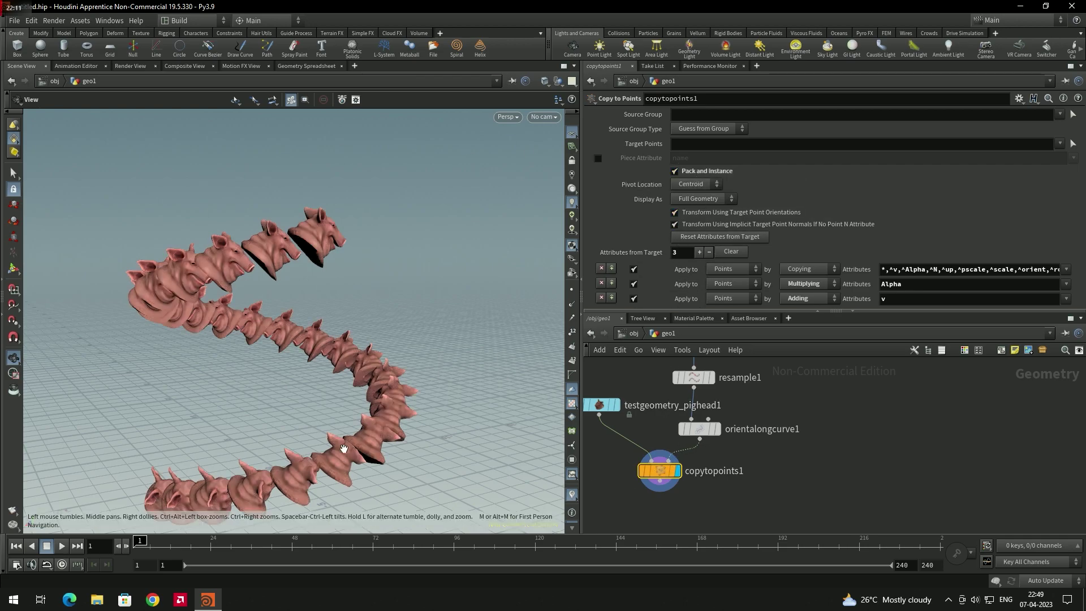
Compare the Copy to Points node's memory use with Pack and Instance off and on, leave it on, and inspect the copies closely
{"action": "mouse_move", "coordinate": [375, 402]}
{"action": "left_mouse_down"}
{"action": "mouse_move", "coordinate": [400, 363]}
{"action": "mouse_move", "coordinate": [360, 409]}
{"action": "left_mouse_up"}
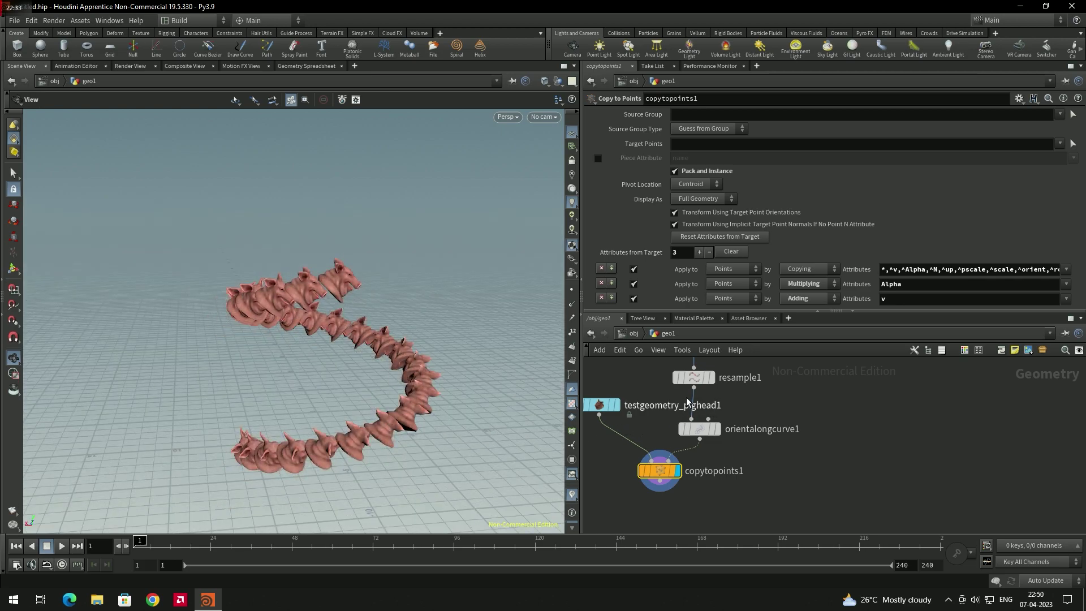
{"action": "left_click", "coordinate": [691, 171]}
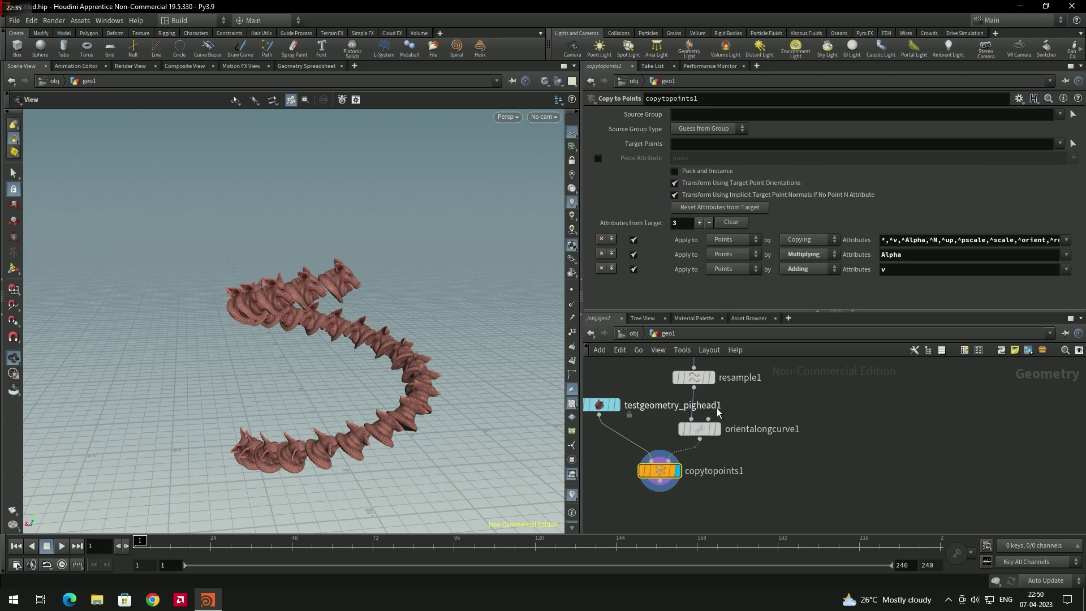
{"action": "middle_click", "coordinate": [663, 477]}
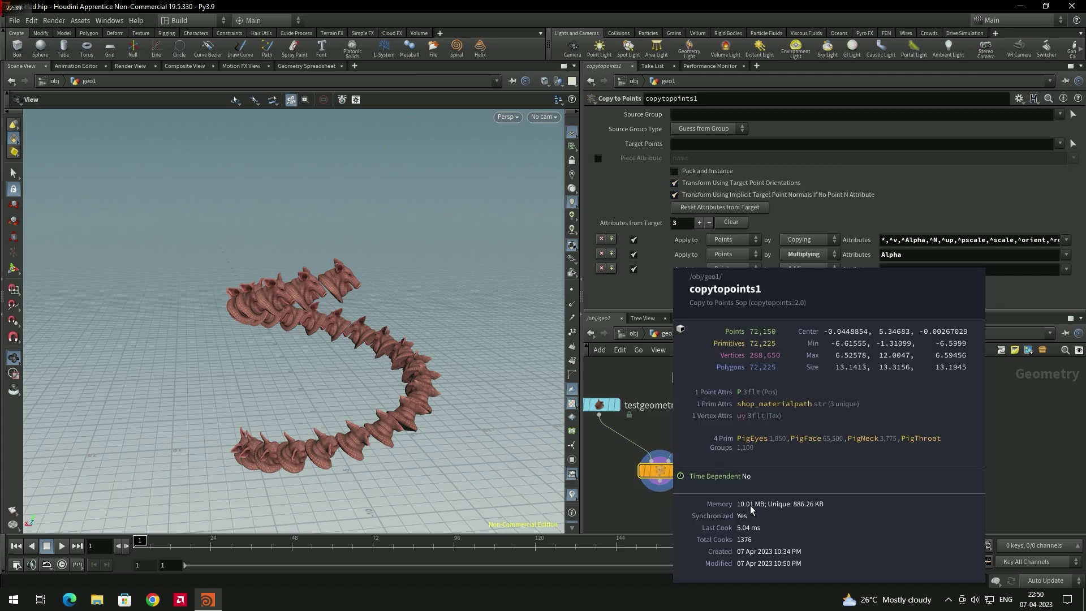
{"action": "left_click", "coordinate": [684, 172]}
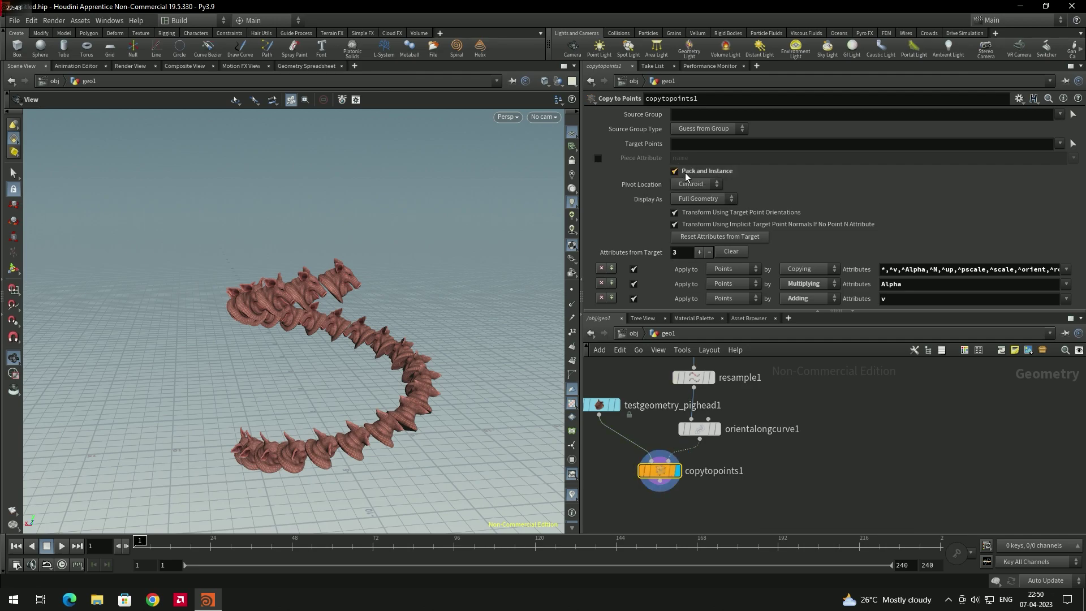
{"action": "middle_click", "coordinate": [663, 470]}
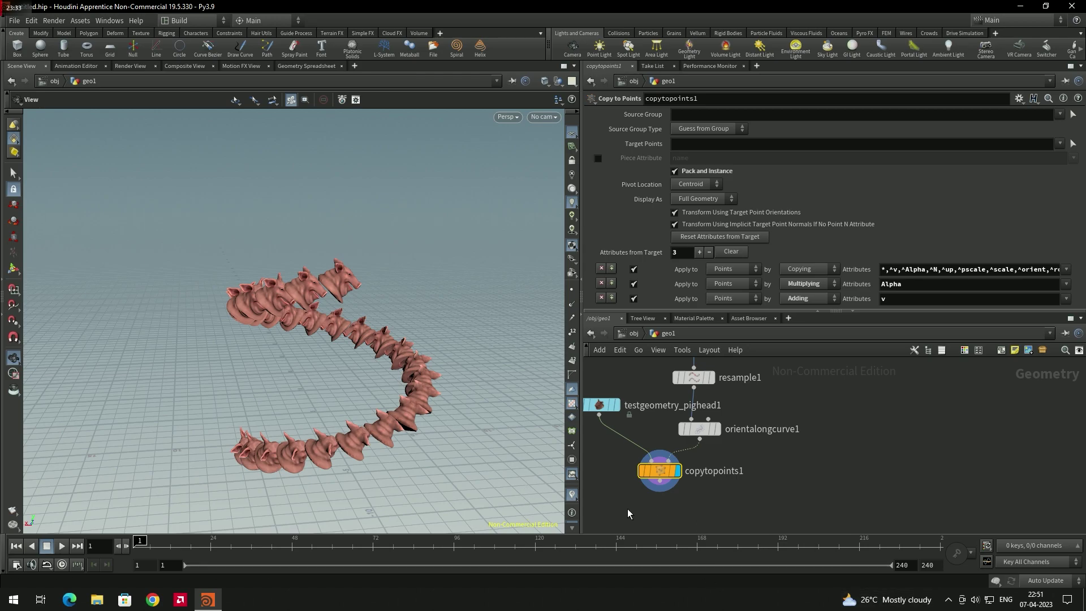
{"action": "scroll", "coordinate": [396, 407], "scroll_direction": "up", "scroll_amount": 6}
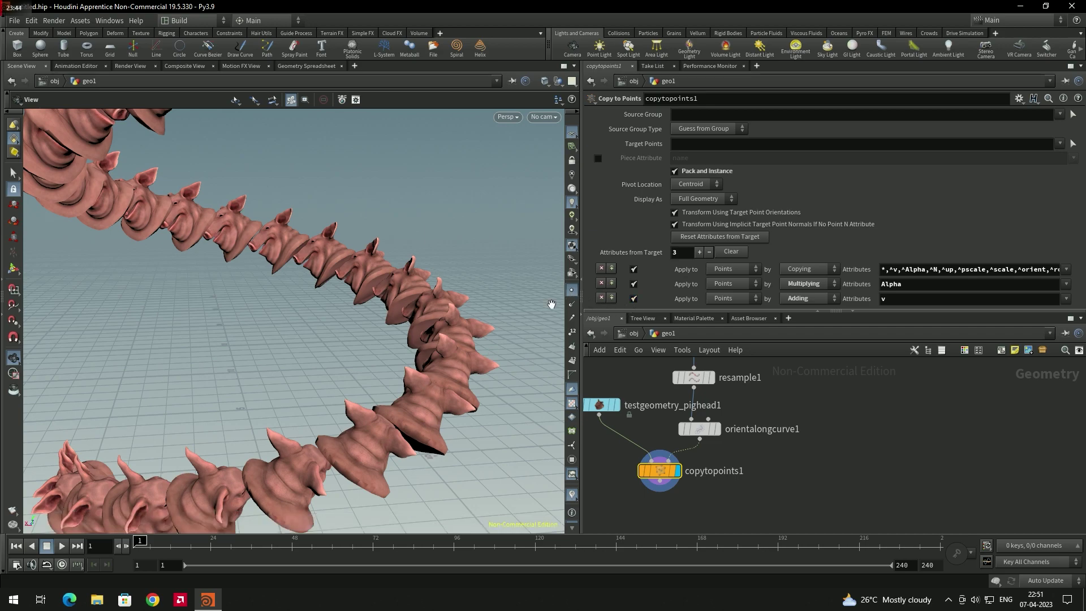
{"action": "scroll", "coordinate": [398, 364], "scroll_direction": "down", "scroll_amount": 2}
{"action": "left_click_drag", "start_coordinate": [398, 364], "coordinate": [514, 388]}
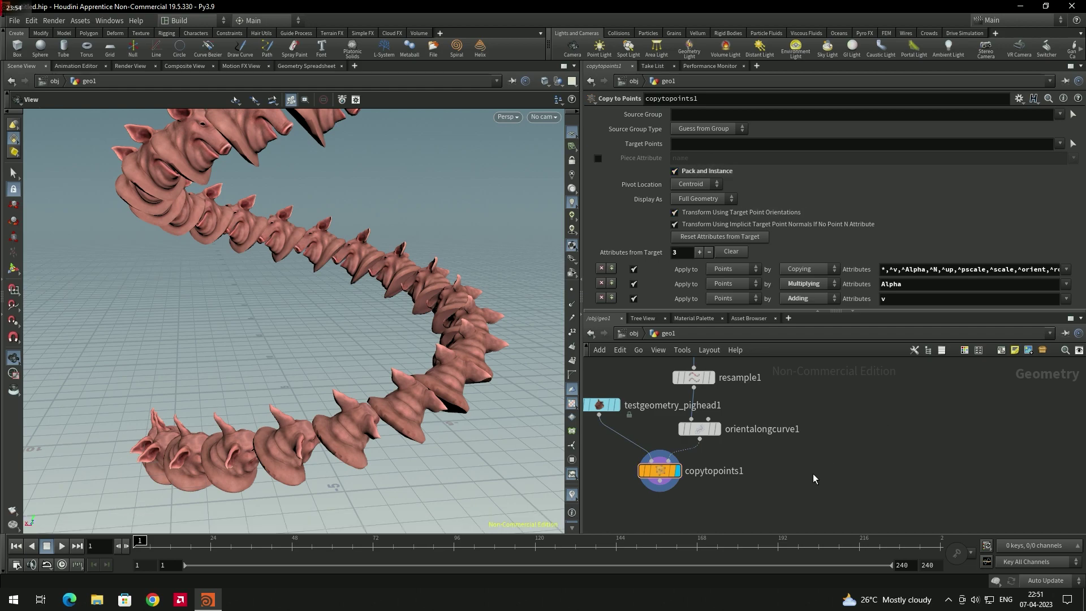
Add an Unpack node below Copy to Points, connect it to that node's output, and display its result
{"action": "key", "text": "Tab"}
{"action": "type", "text": "u"}
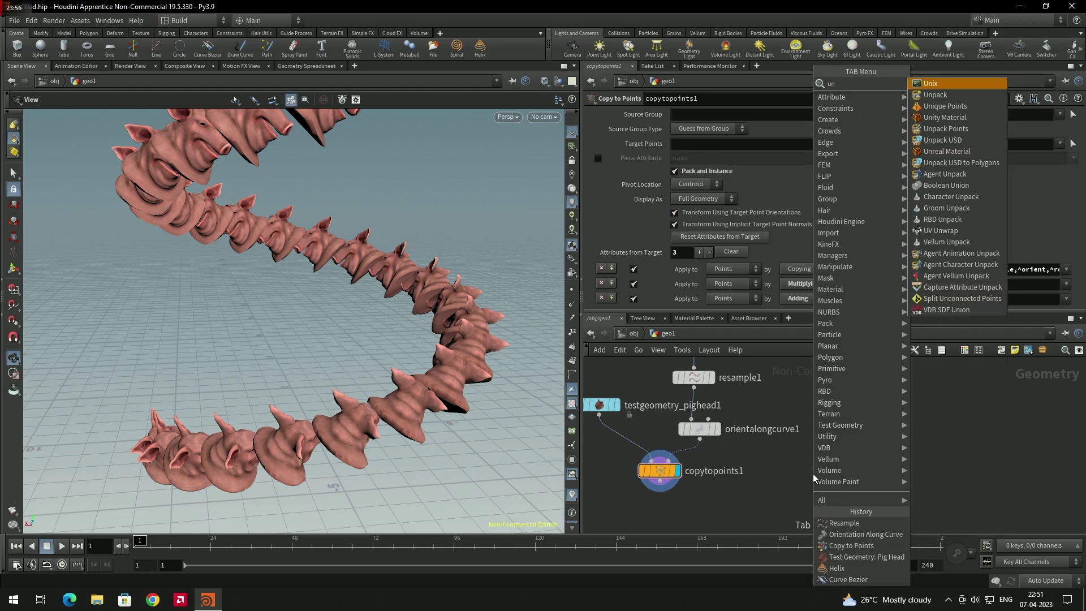
{"action": "key", "text": "Return"}
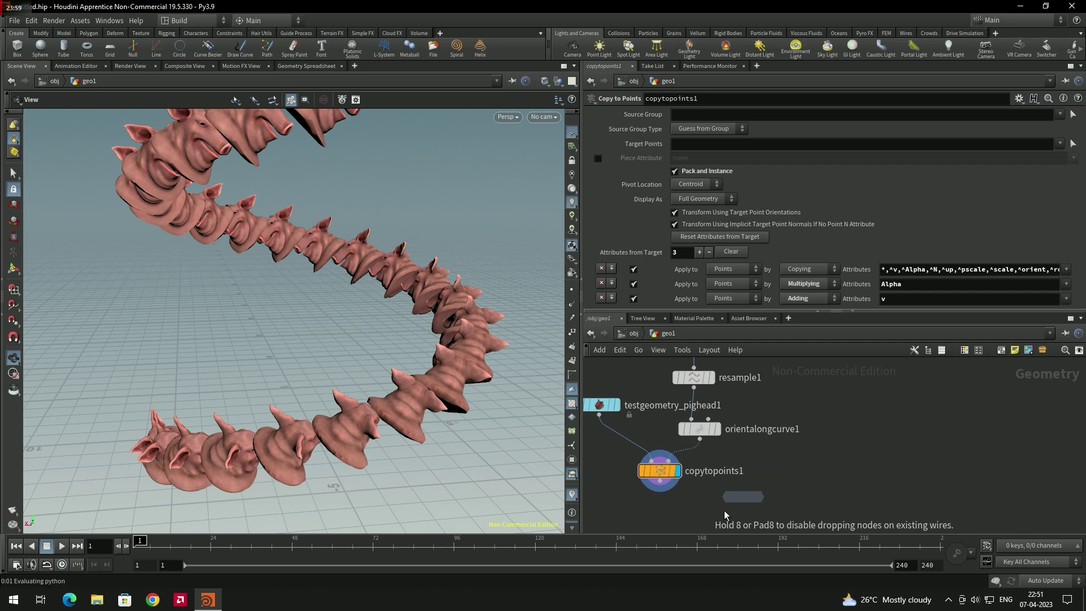
{"action": "left_click", "coordinate": [660, 510]}
{"action": "left_click", "coordinate": [660, 503]}
{"action": "left_click", "coordinate": [660, 481]}
{"action": "left_click", "coordinate": [678, 510]}
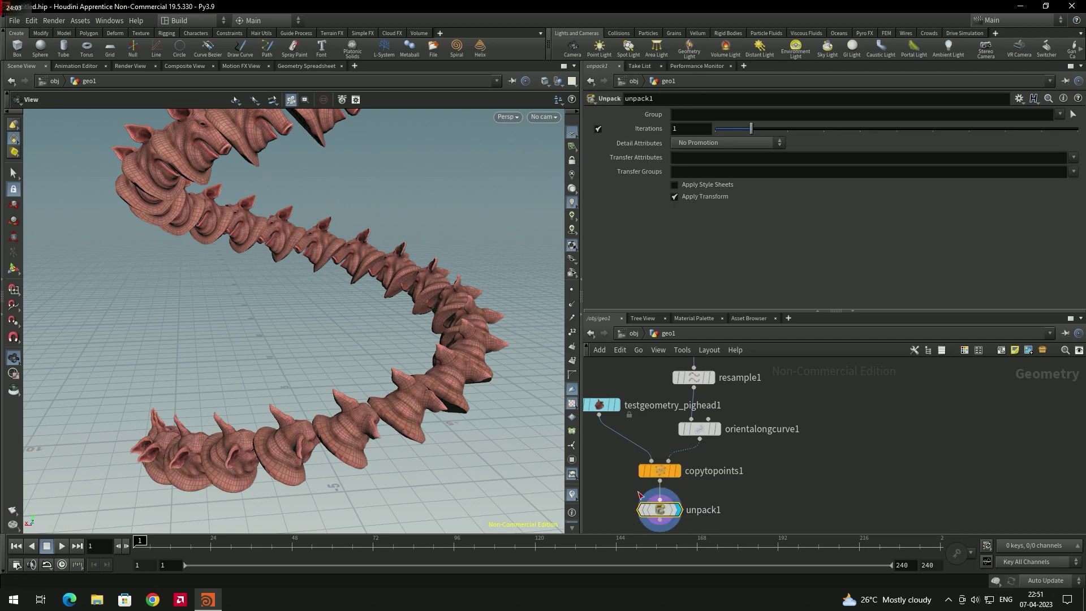
Show the points of the unpacked pig heads and delete the Unpack node
{"action": "left_click", "coordinate": [569, 290]}
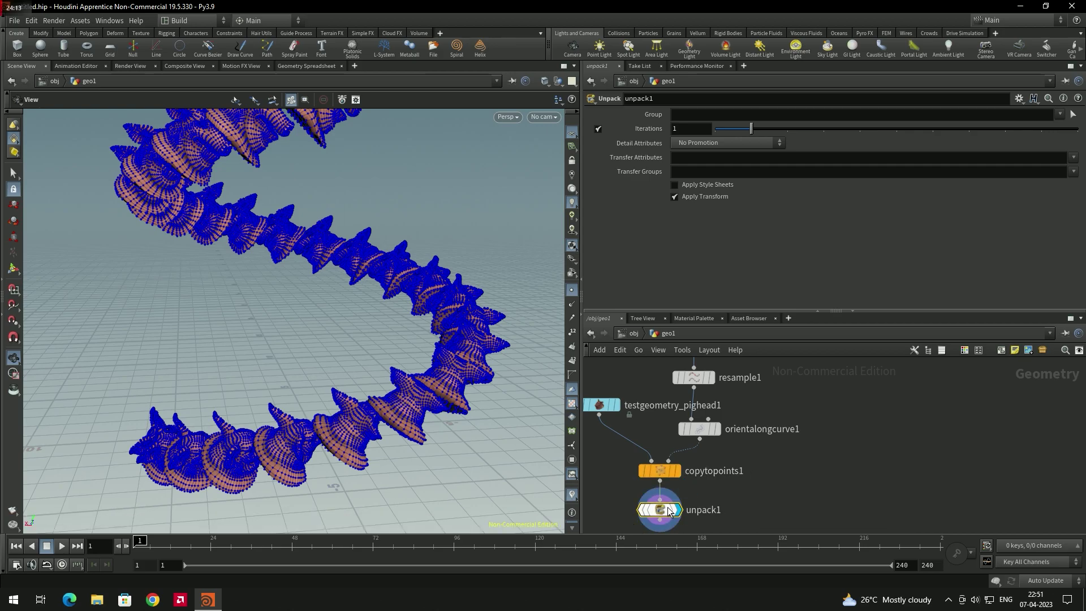
{"action": "key", "text": "Delete"}
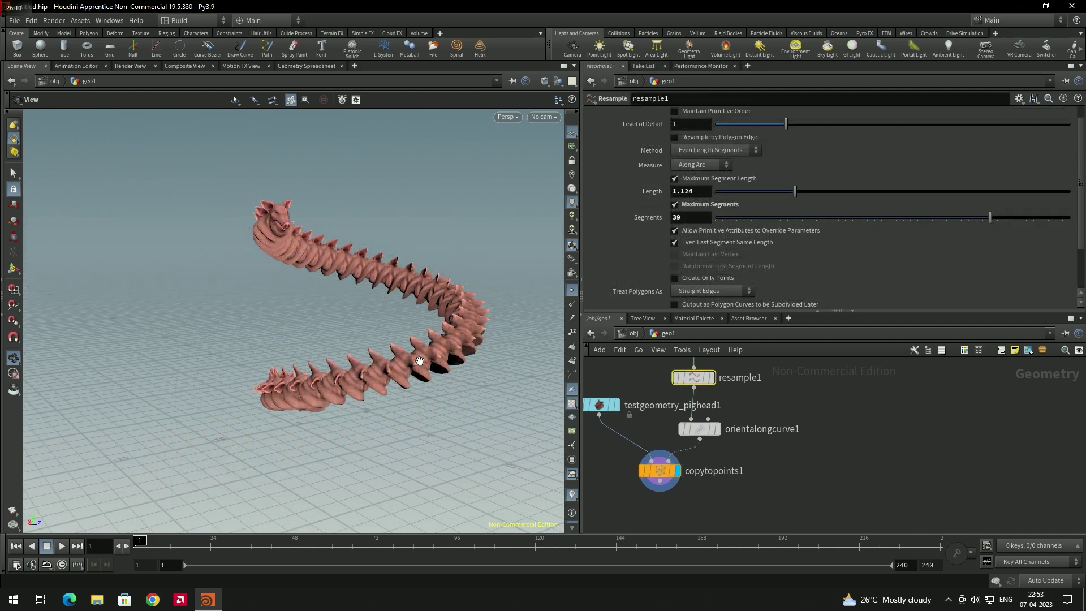
{"action": "left_click_drag", "start_coordinate": [420, 360], "coordinate": [413, 402]}
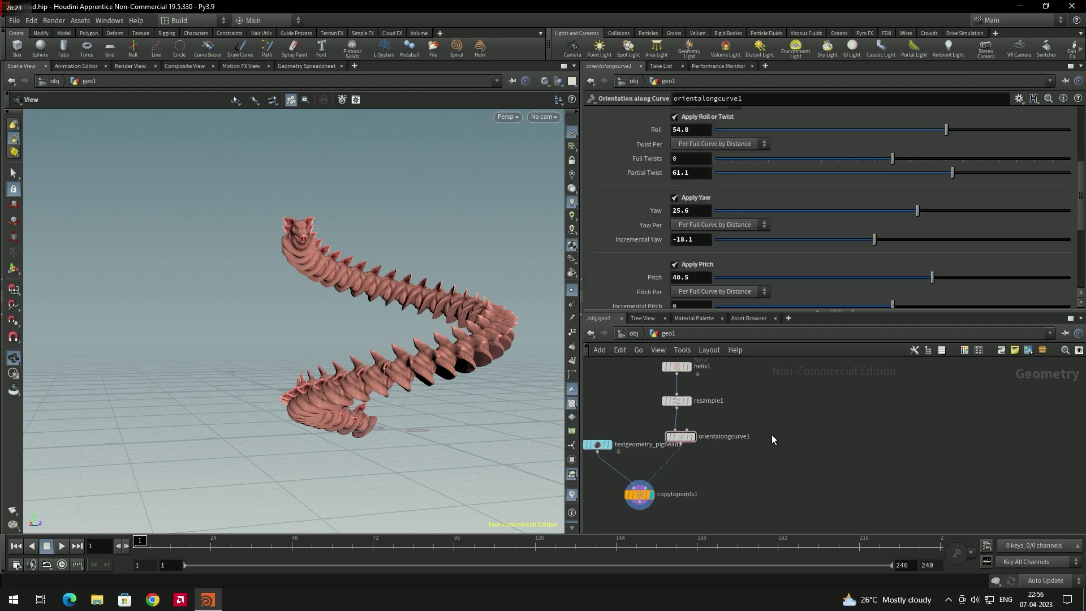
Insert a Carve node between Orientation along Curve and Copy to Points, and display the carved curve
{"action": "key", "text": "Tab"}
{"action": "type", "text": "ca"}
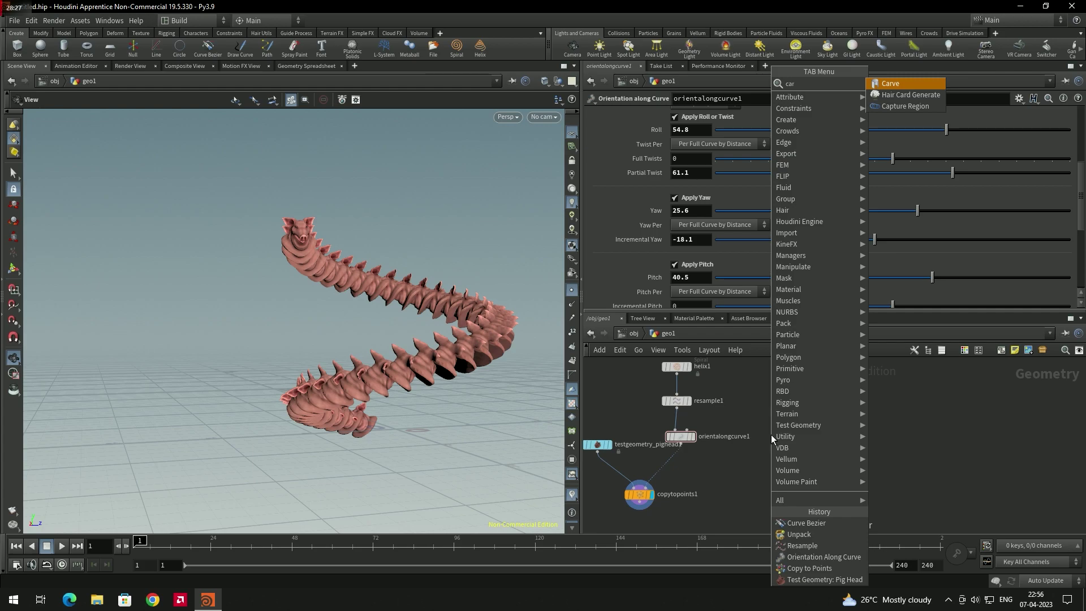
{"action": "left_click", "coordinate": [898, 89]}
{"action": "left_click", "coordinate": [729, 469]}
{"action": "left_click_drag", "start_coordinate": [731, 473], "coordinate": [667, 473]}
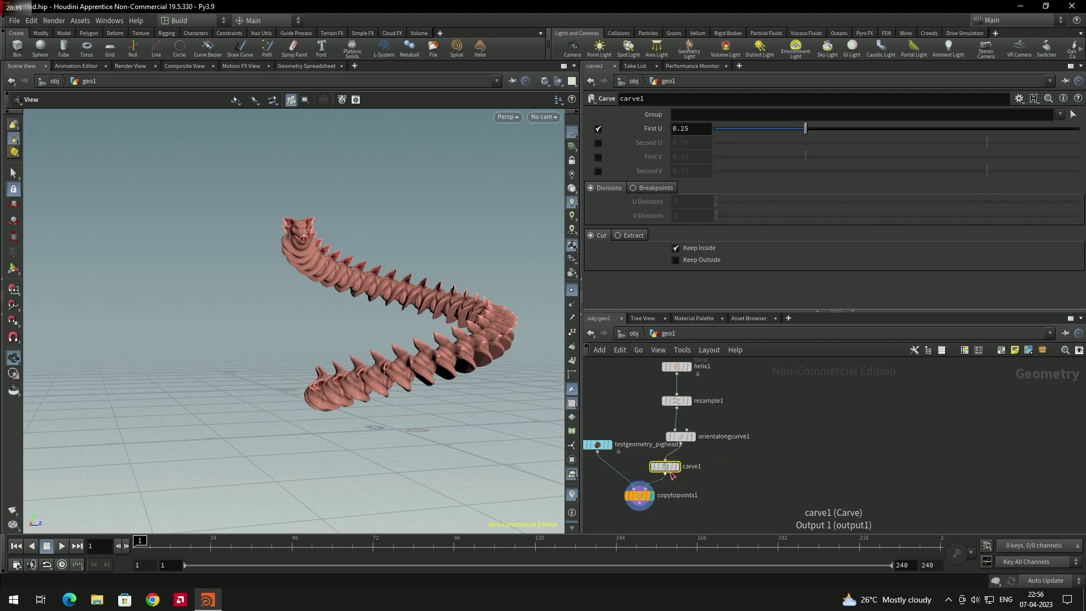
{"action": "left_click", "coordinate": [681, 470]}
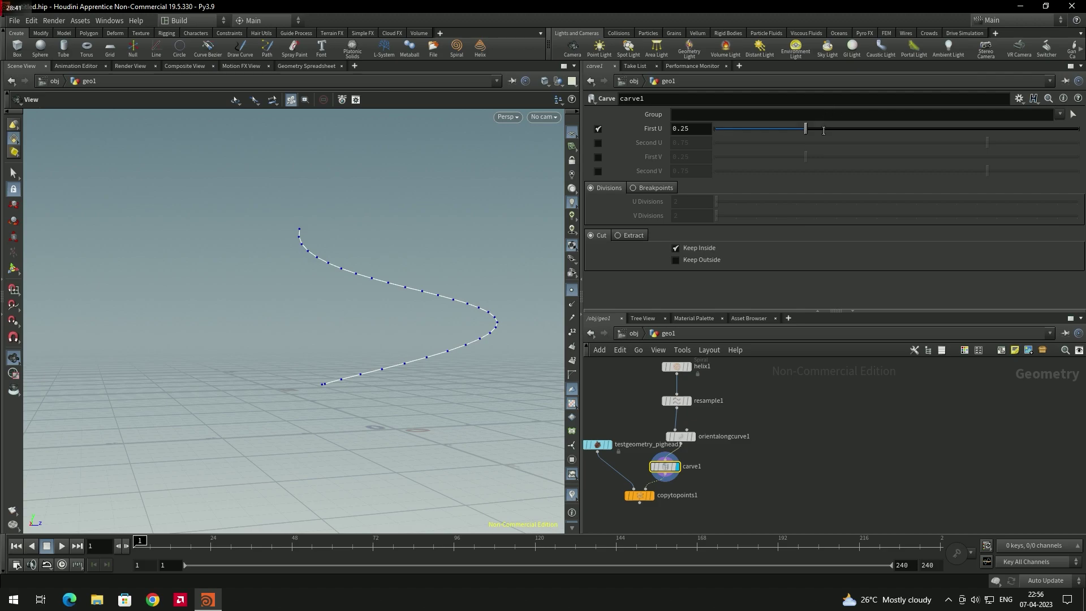
Try trimming the curve with Carve's First U, and with only Second U enabled at different values
{"action": "mouse_move", "coordinate": [807, 135]}
{"action": "left_mouse_down"}
{"action": "mouse_move", "coordinate": [938, 142]}
{"action": "mouse_move", "coordinate": [759, 137]}
{"action": "mouse_move", "coordinate": [793, 134]}
{"action": "left_mouse_up"}
{"action": "left_click", "coordinate": [598, 143]}
{"action": "left_click", "coordinate": [598, 129]}
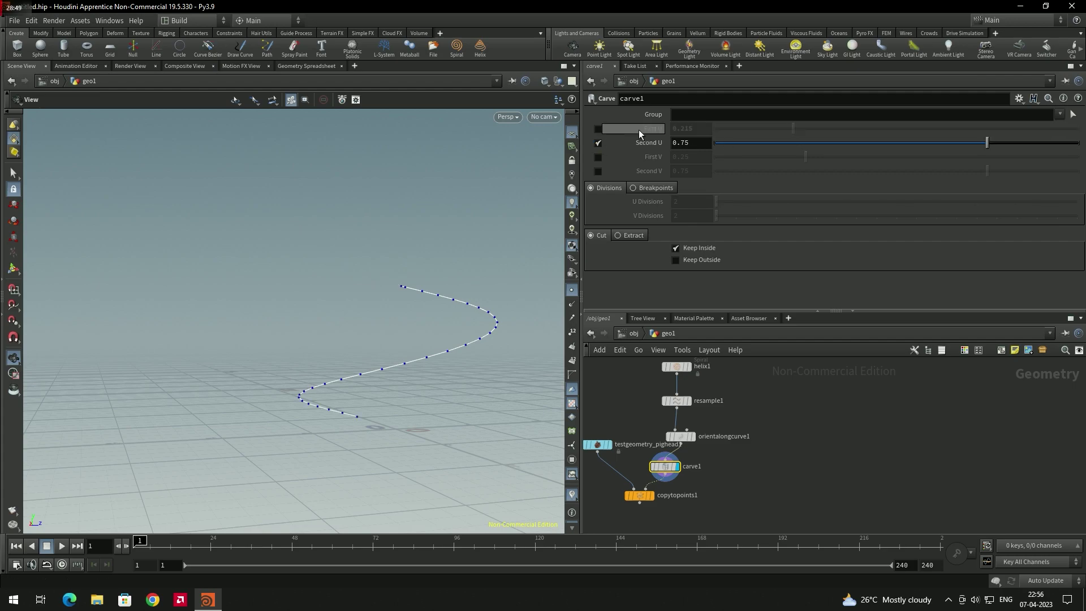
{"action": "left_click_drag", "start_coordinate": [987, 142], "coordinate": [952, 146]}
{"action": "left_click_drag", "start_coordinate": [783, 166], "coordinate": [1030, 164]}
Limit the Carve node to First U, display the Copy to Points result, and set First U to 0 after trying 0.161
{"action": "left_click", "coordinate": [598, 129]}
{"action": "left_click", "coordinate": [599, 142]}
{"action": "left_click_drag", "start_coordinate": [792, 129], "coordinate": [717, 135]}
{"action": "left_click", "coordinate": [649, 494]}
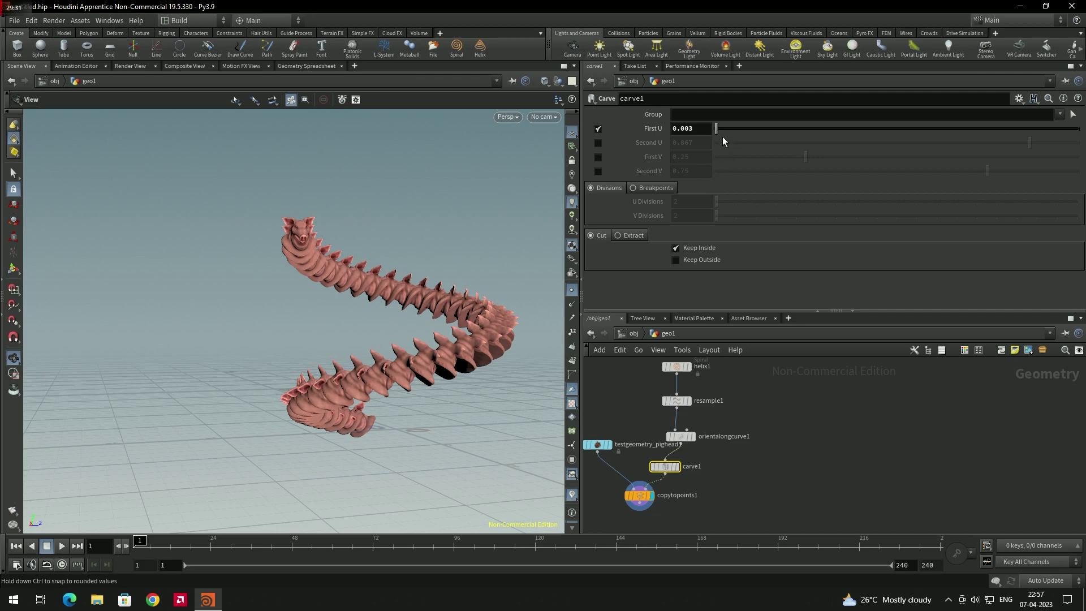
{"action": "left_click_drag", "start_coordinate": [717, 128], "coordinate": [773, 128]}
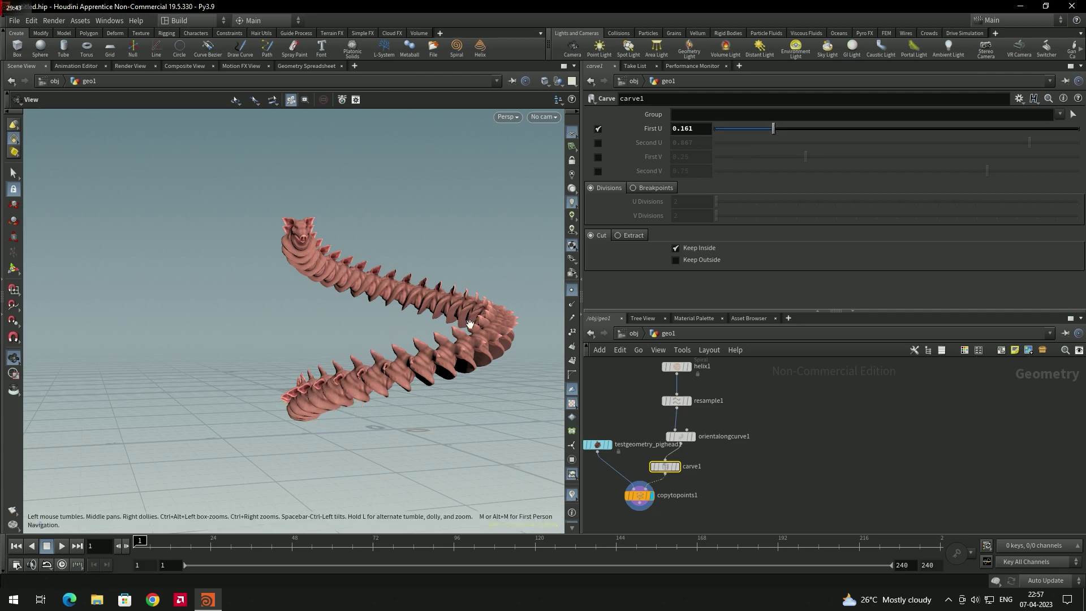
{"action": "left_click_drag", "start_coordinate": [774, 128], "coordinate": [716, 128]}
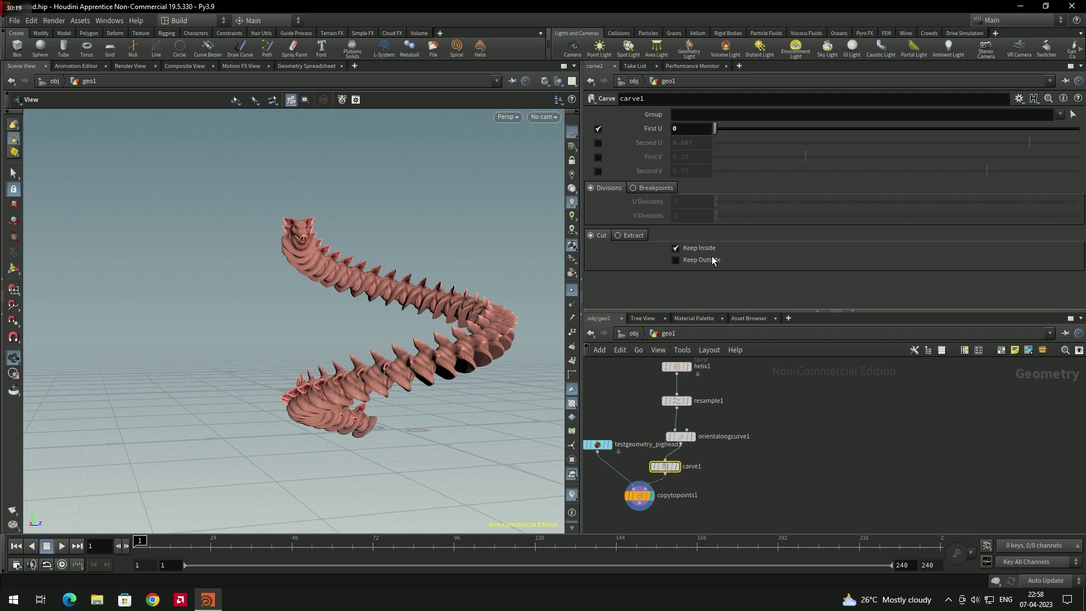
Switch the Carve node from Cut to Extract, inspect its extracted point, and display the Copy to Points result again
{"action": "left_click", "coordinate": [636, 237]}
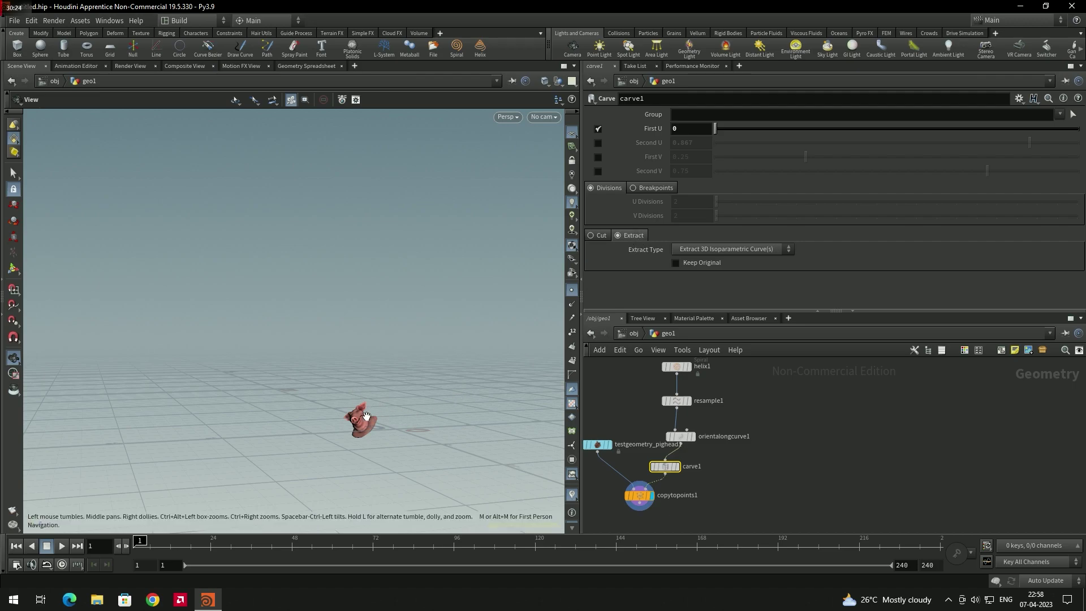
{"action": "left_click", "coordinate": [679, 467]}
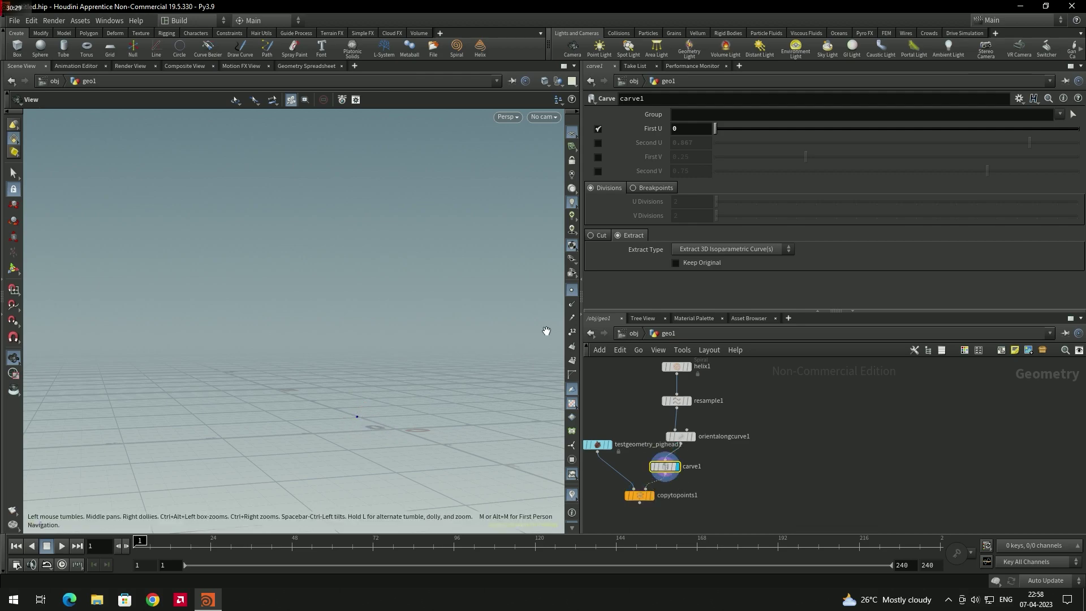
{"action": "left_click", "coordinate": [572, 291]}
{"action": "mouse_move", "coordinate": [366, 417]}
{"action": "left_mouse_down"}
{"action": "mouse_move", "coordinate": [373, 407]}
{"action": "mouse_move", "coordinate": [385, 426]}
{"action": "left_mouse_up"}
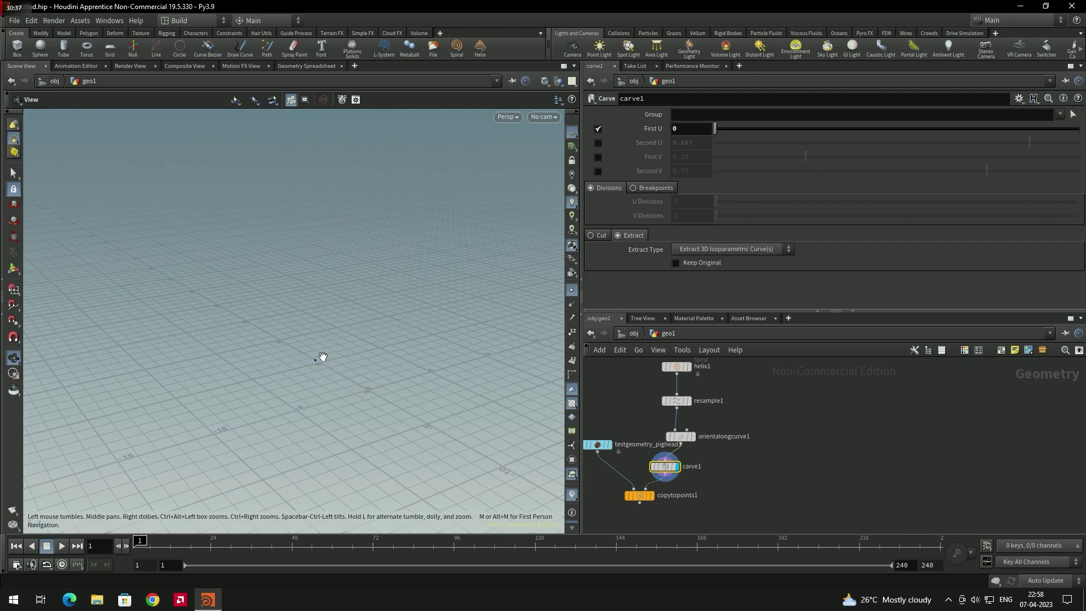
{"action": "left_click", "coordinate": [652, 497]}
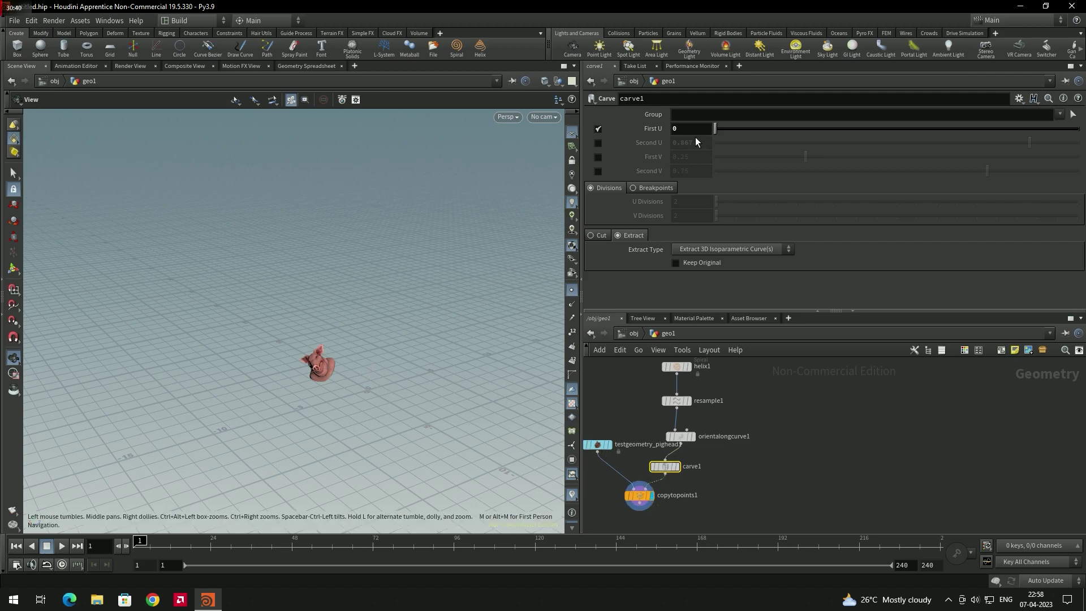
Try moving the single pig head along the helix by raising Carve's First U, and undo the change
{"action": "left_click_drag", "start_coordinate": [715, 129], "coordinate": [978, 146]}
{"action": "key", "text": "ctrl+z"}
On Orientation along Curve, set Full Twists to -9 and Partial Twist to -40.5, and turn off Apply Roll or Twist and Apply Pitch
{"action": "left_click", "coordinate": [681, 436]}
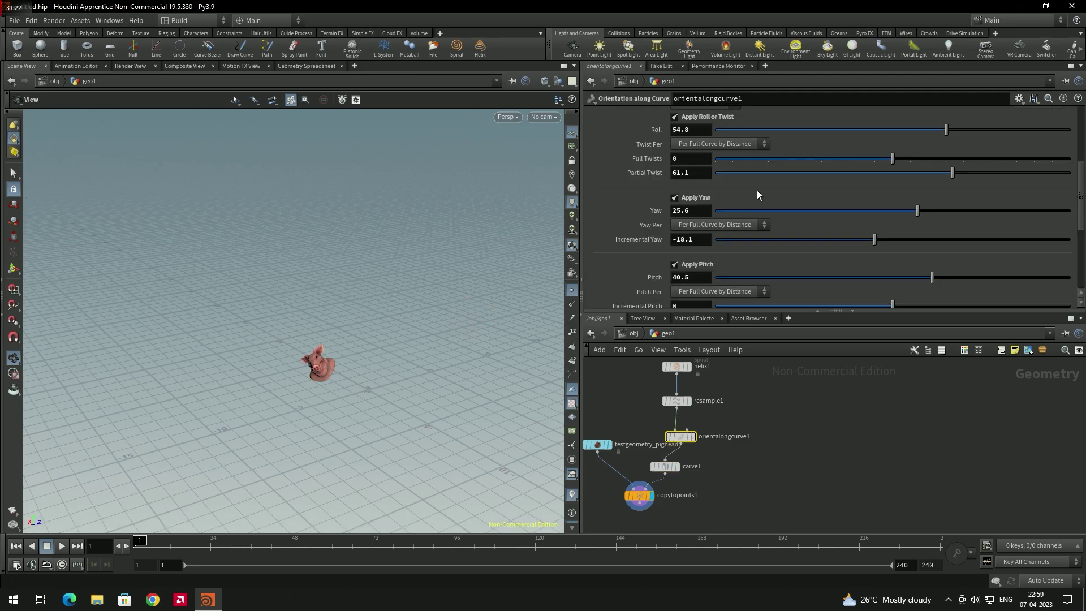
{"action": "left_click_drag", "start_coordinate": [887, 161], "coordinate": [838, 165]}
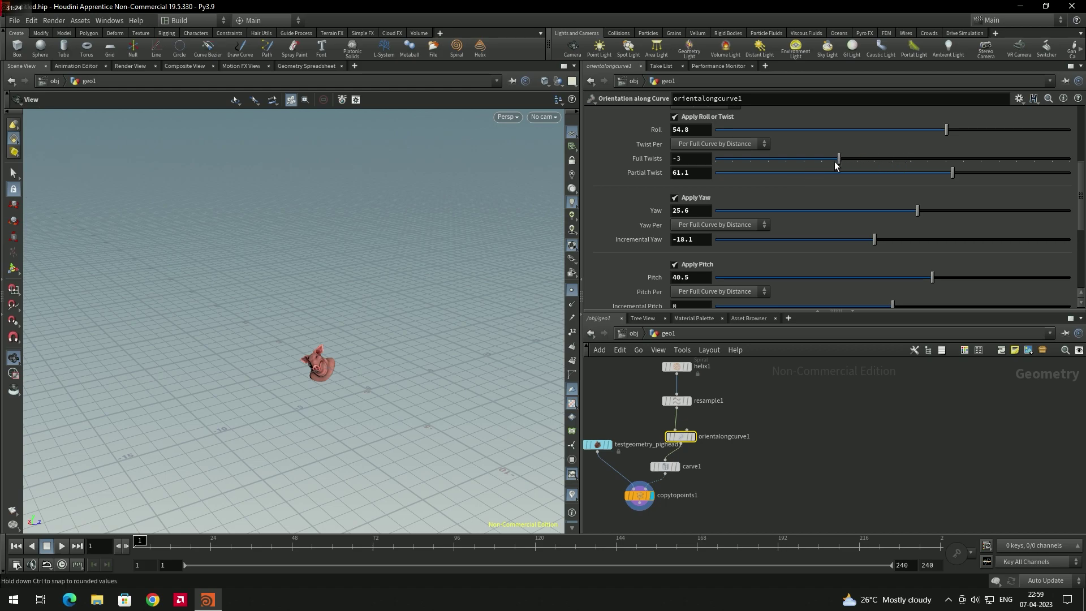
{"action": "left_click_drag", "start_coordinate": [950, 172], "coordinate": [842, 188]}
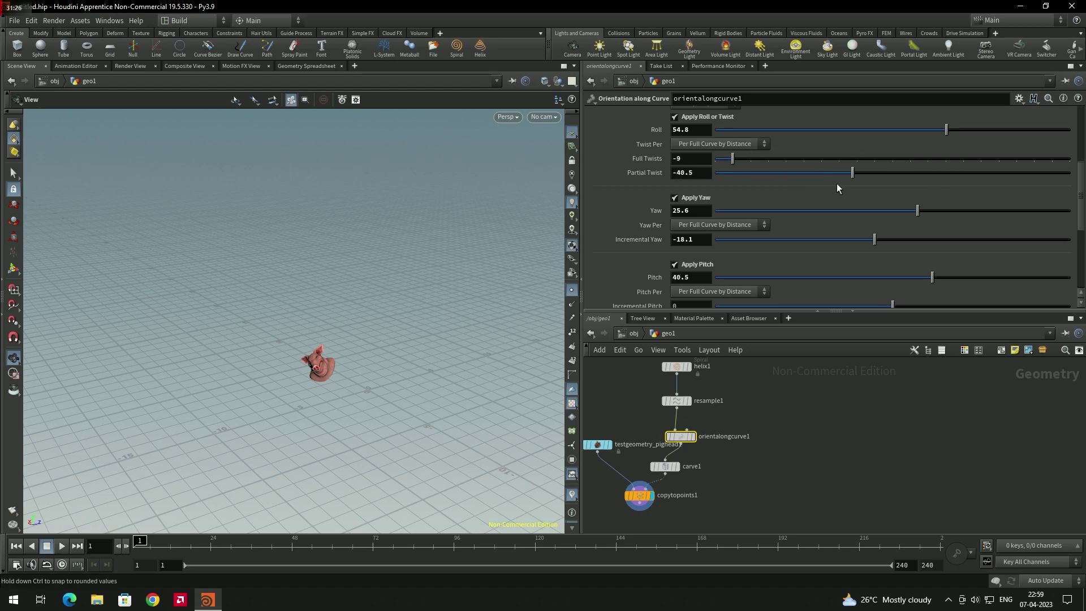
{"action": "left_click", "coordinate": [675, 117]}
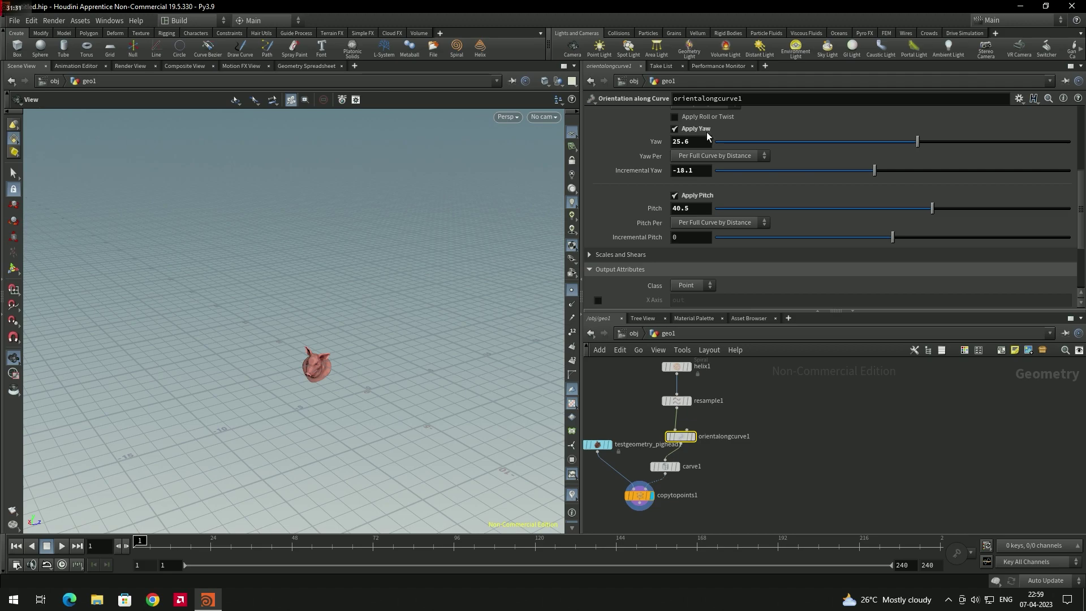
{"action": "left_click", "coordinate": [691, 194]}
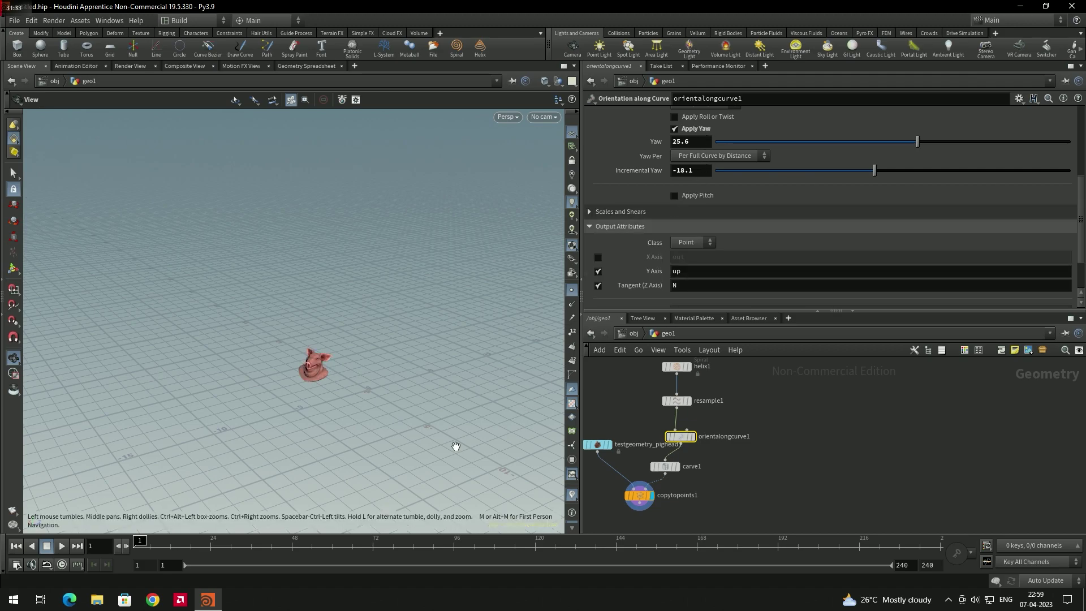
Select the Carve node and scrub First U to preview the pig head's travel along the helix, returning it to 0
{"action": "left_click", "coordinate": [647, 500]}
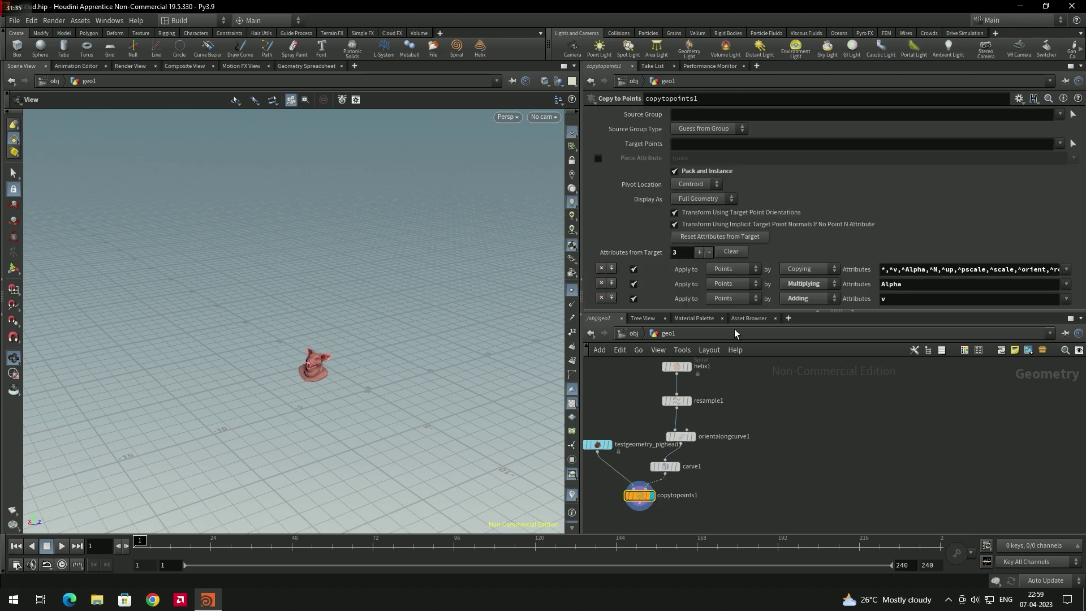
{"action": "left_click", "coordinate": [668, 467]}
{"action": "left_click_drag", "start_coordinate": [722, 131], "coordinate": [738, 228]}
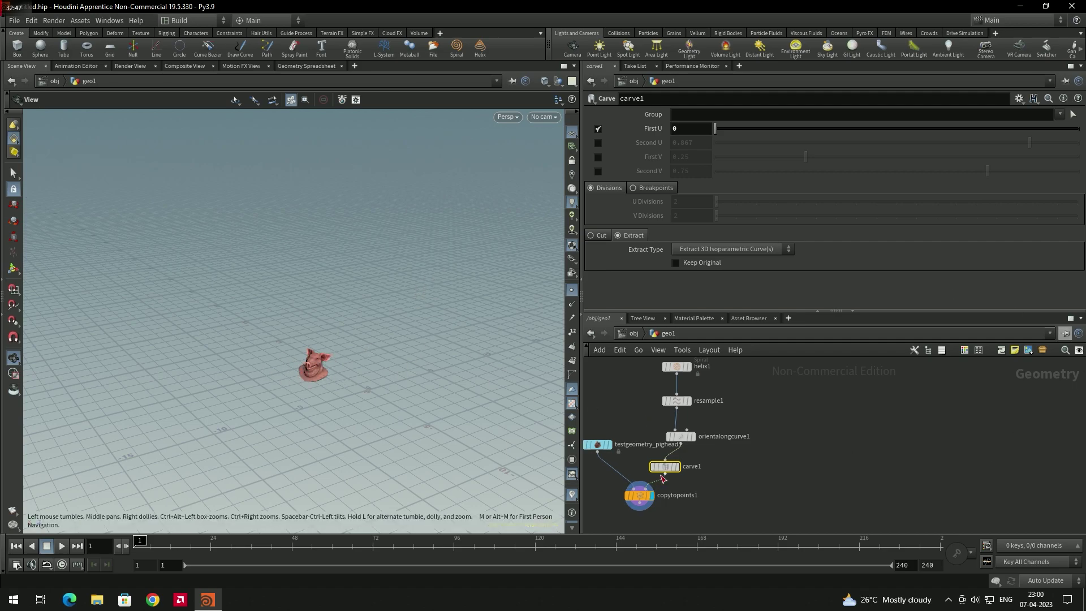
{"action": "mouse_move", "coordinate": [670, 471]}
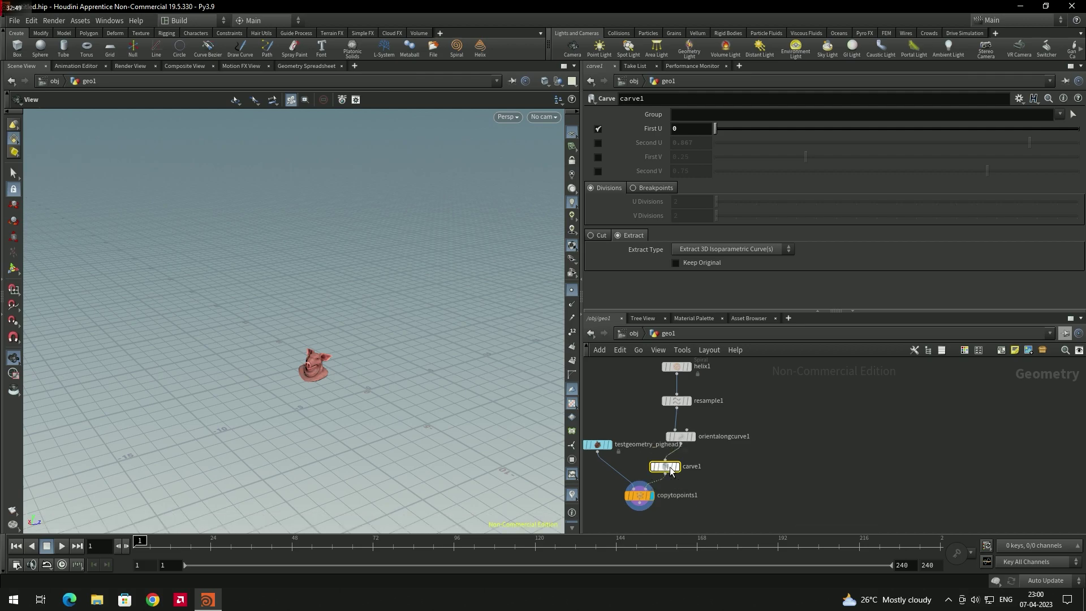
Step a few frames forward on the timeline and back to frame 1, and scrub Carve's First U, leaving it at 0
{"action": "mouse_move", "coordinate": [139, 543]}
{"action": "left_mouse_down"}
{"action": "mouse_move", "coordinate": [244, 544]}
{"action": "mouse_move", "coordinate": [143, 546]}
{"action": "left_mouse_up"}
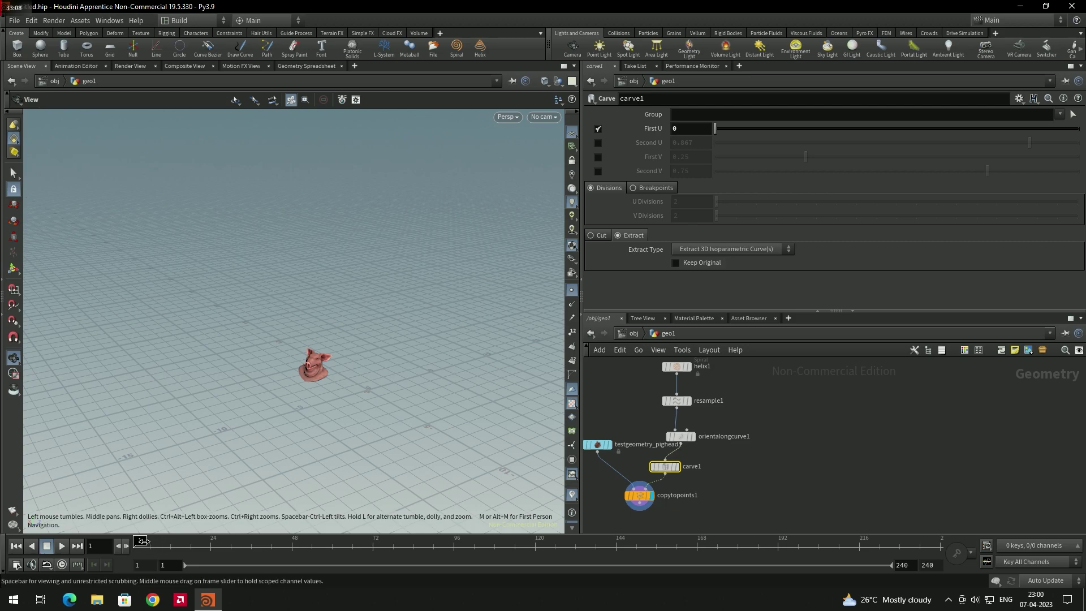
{"action": "key", "text": "Right"}
{"action": "key", "text": "Right"}
{"action": "key", "text": "Right"}
{"action": "key", "text": "Left"}
{"action": "key", "text": "Left"}
{"action": "key", "text": "Left"}
{"action": "mouse_move", "coordinate": [674, 470]}
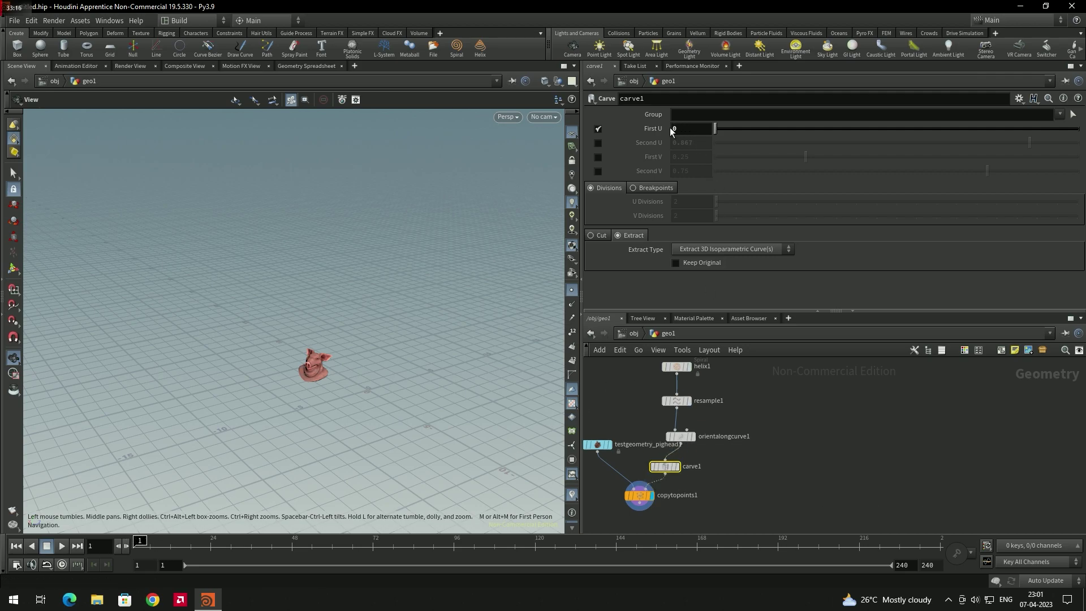
{"action": "left_click_drag", "start_coordinate": [719, 131], "coordinate": [686, 151]}
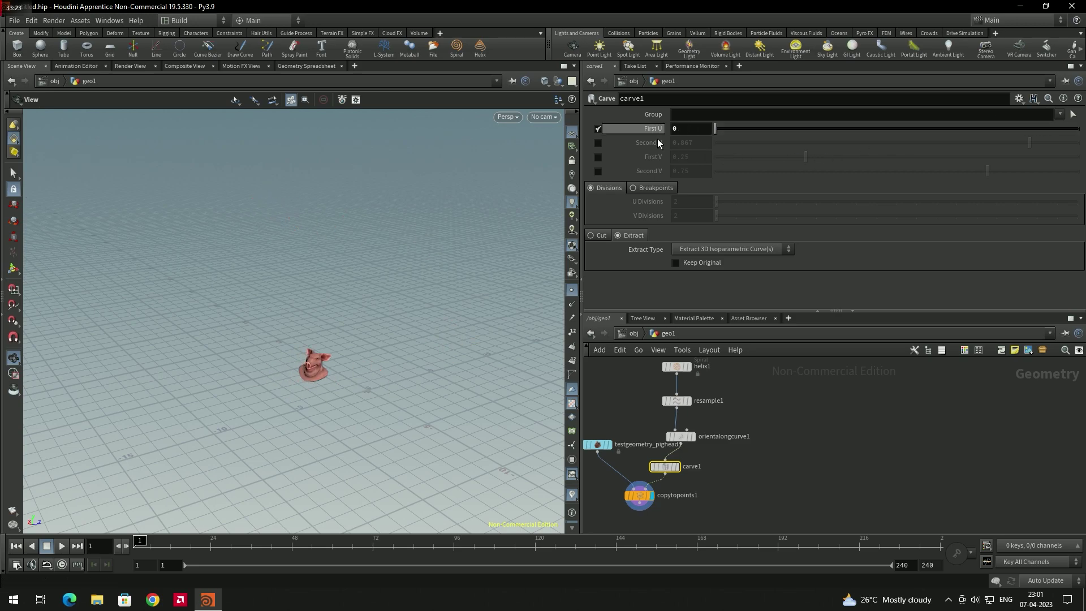
Keyframe Carve's First U at 0 on frame 1 and at 1 on frame 72
{"action": "left_click", "coordinate": [690, 130], "text": "alt"}
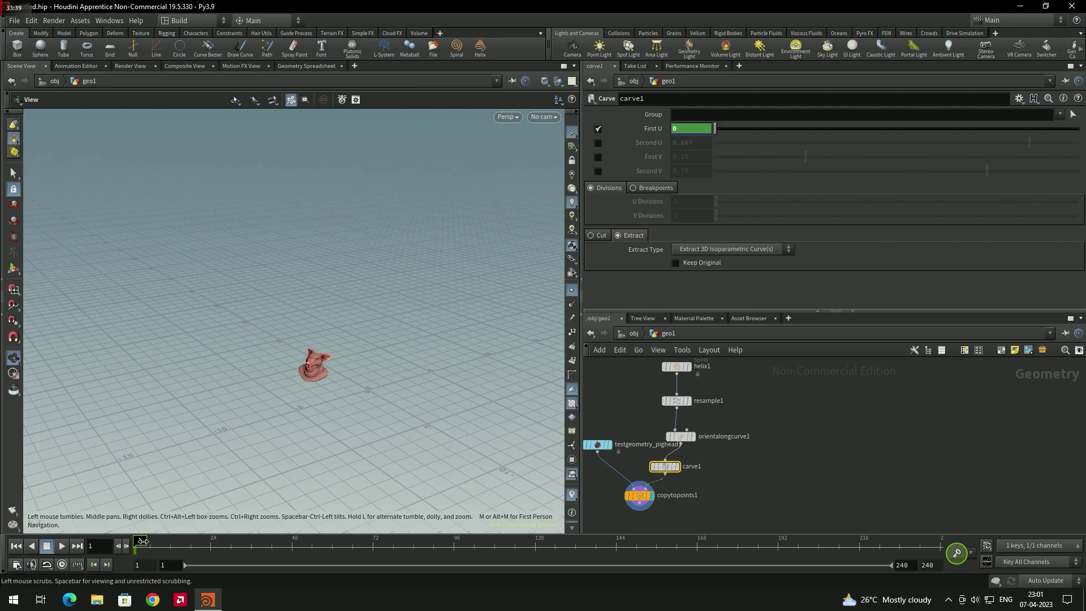
{"action": "left_click_drag", "start_coordinate": [146, 544], "coordinate": [375, 566]}
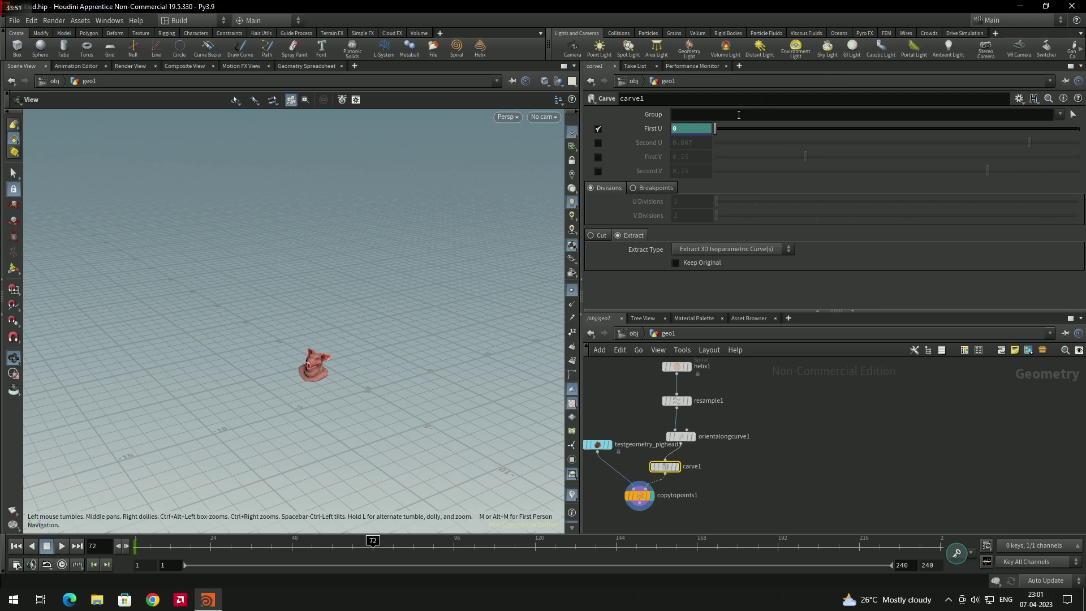
{"action": "left_click_drag", "start_coordinate": [716, 130], "coordinate": [1075, 140]}
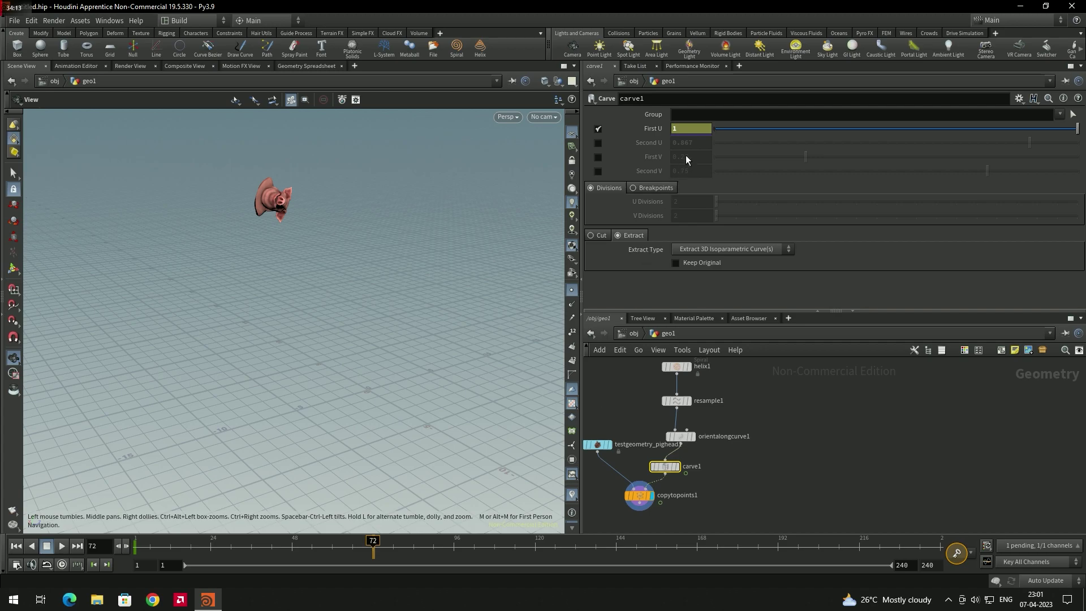
{"action": "left_click", "coordinate": [687, 131], "text": "alt"}
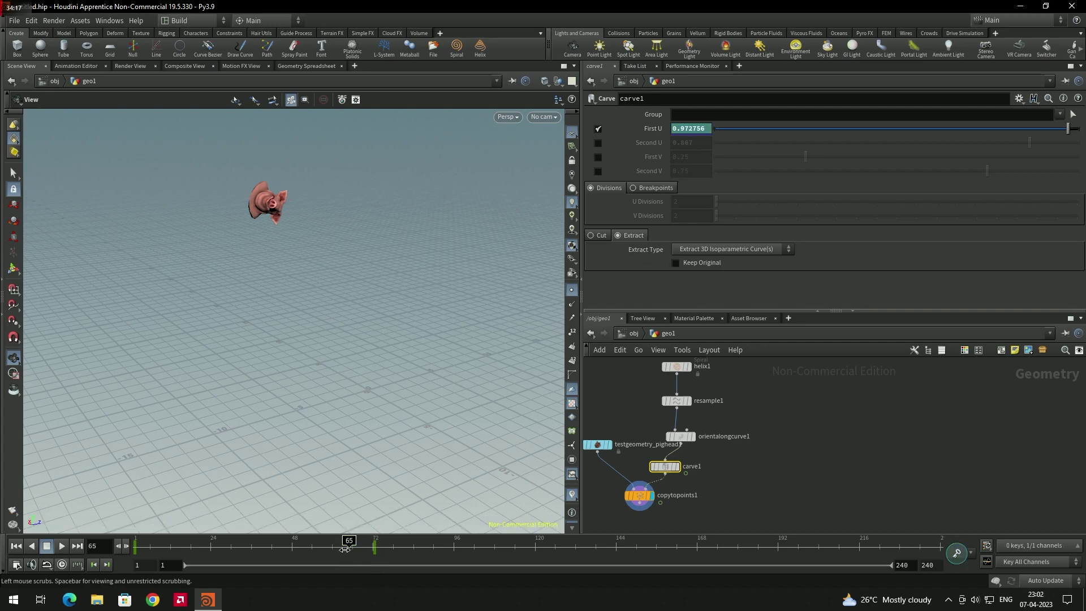
Play the pig head animation from frame 1, and replay it from the start with real-time playback toggled on
{"action": "key", "text": "ctrl+Up"}
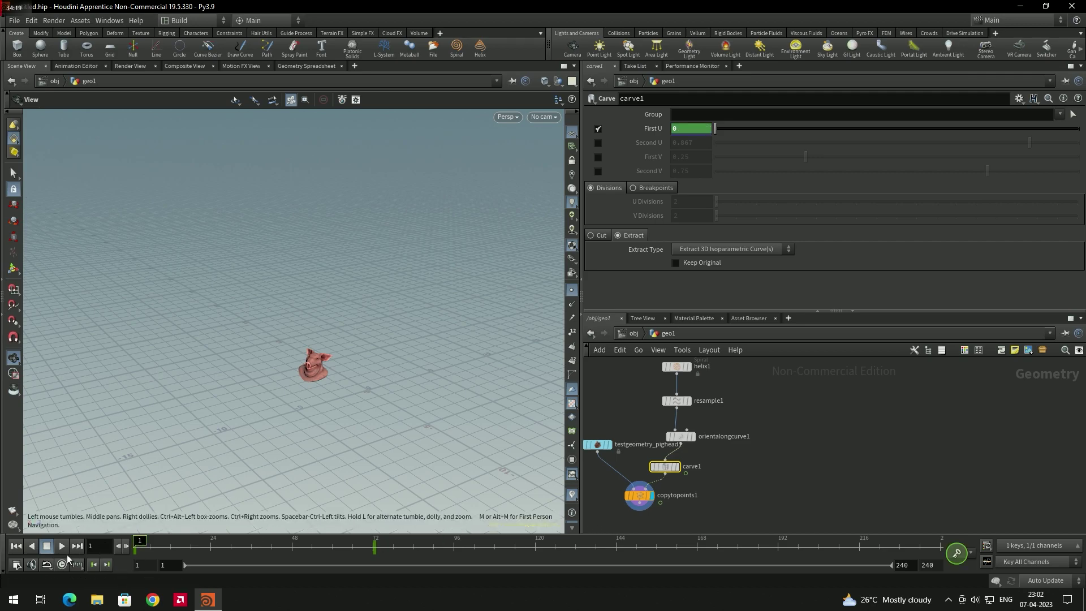
{"action": "left_click", "coordinate": [65, 551]}
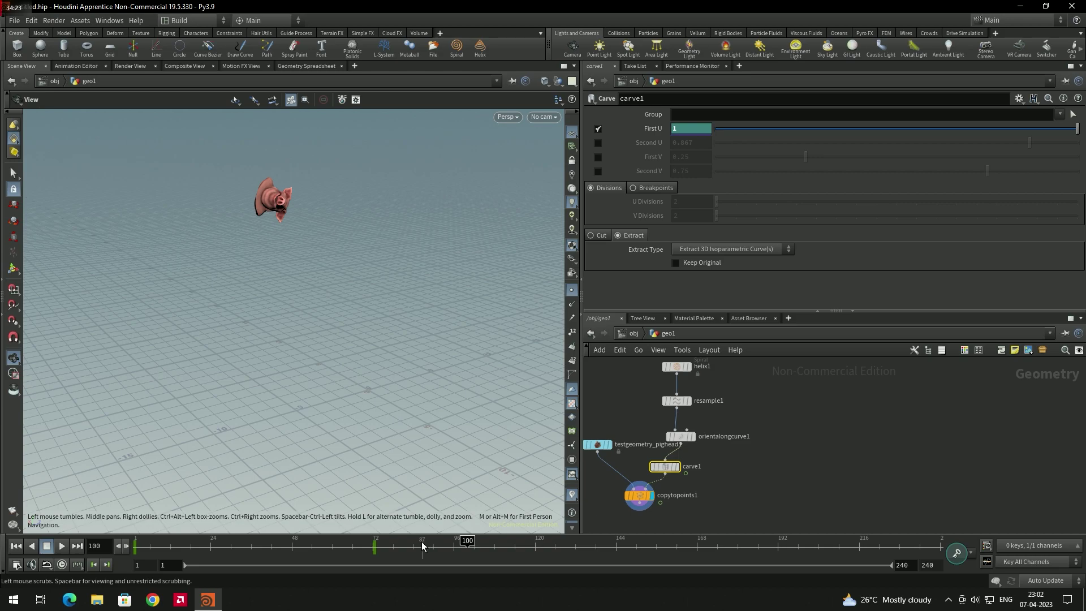
{"action": "key", "text": "ctrl+Up"}
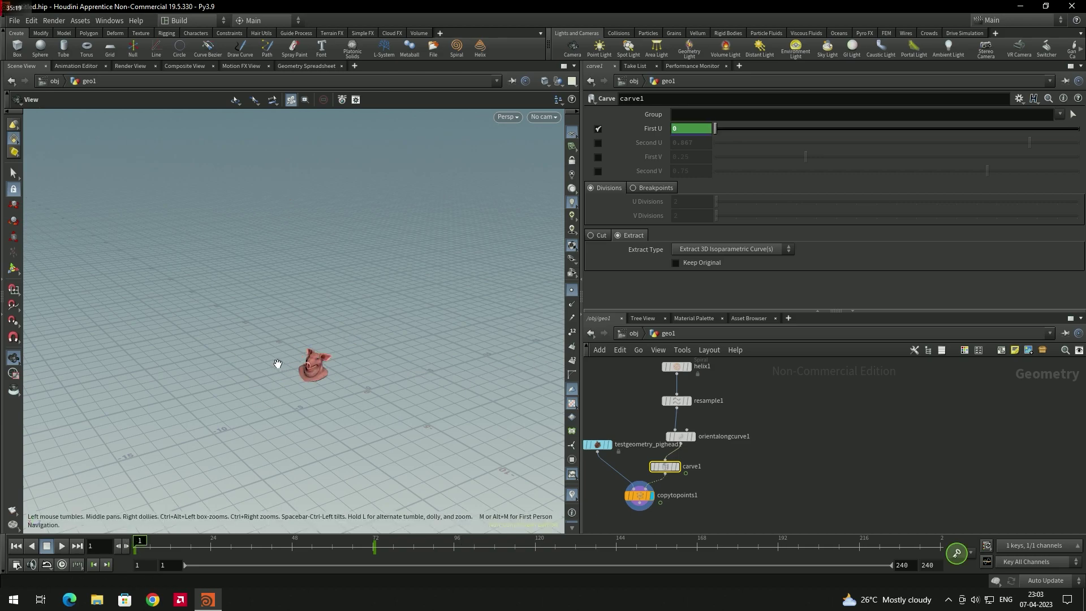
{"action": "left_click", "coordinate": [63, 565]}
{"action": "left_click", "coordinate": [63, 548]}
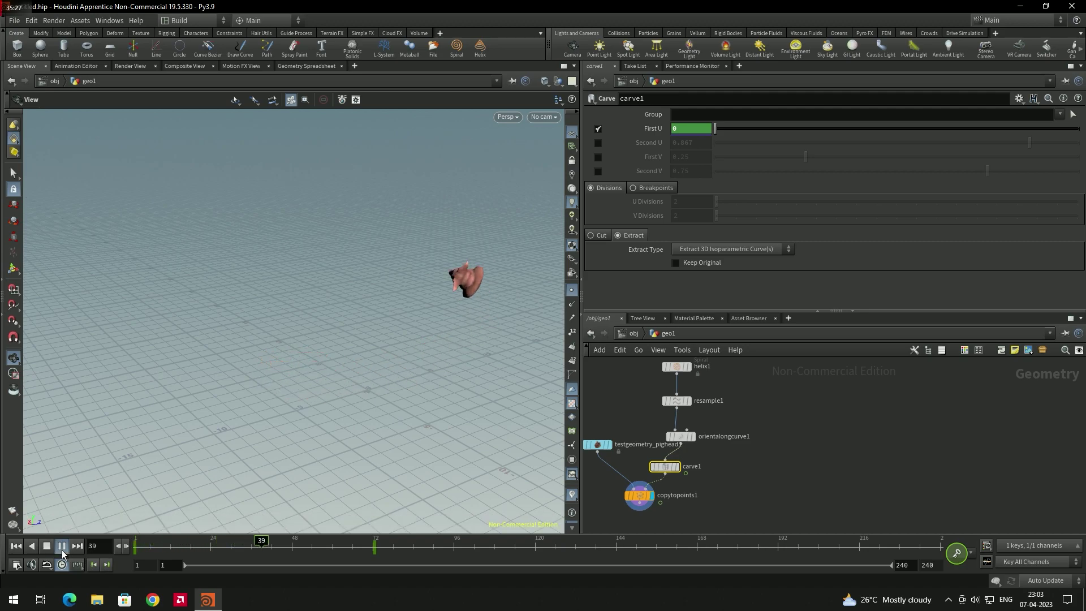